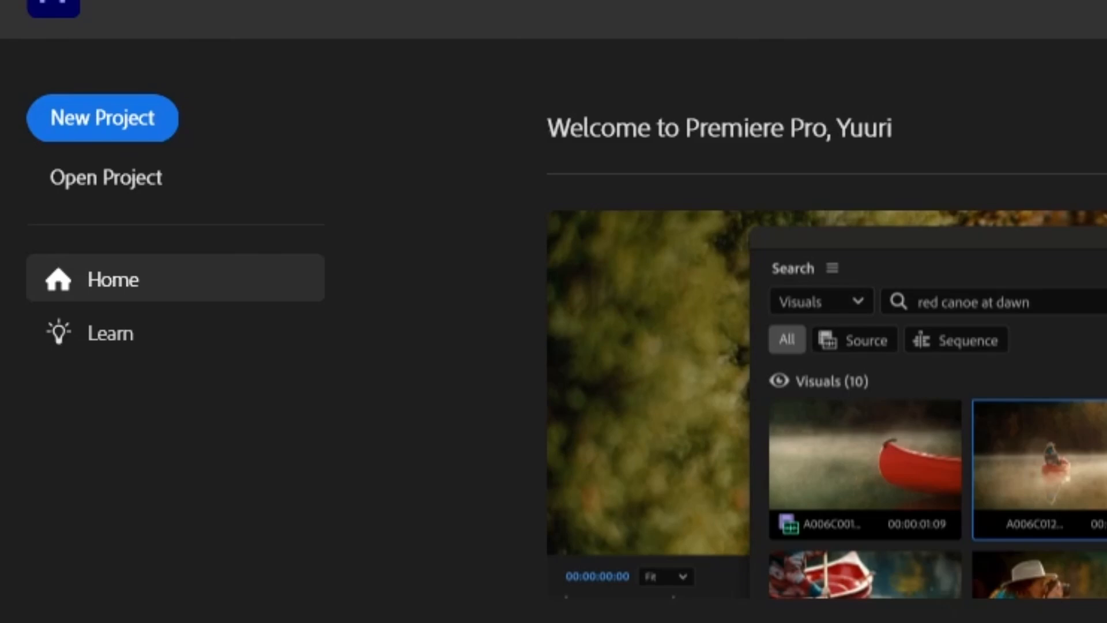
# - Create a new project named Premiere Pro Beginner, saved in the 7 VC #5 folder inside 7 Video Challenge
pyautogui.click(104, 131)
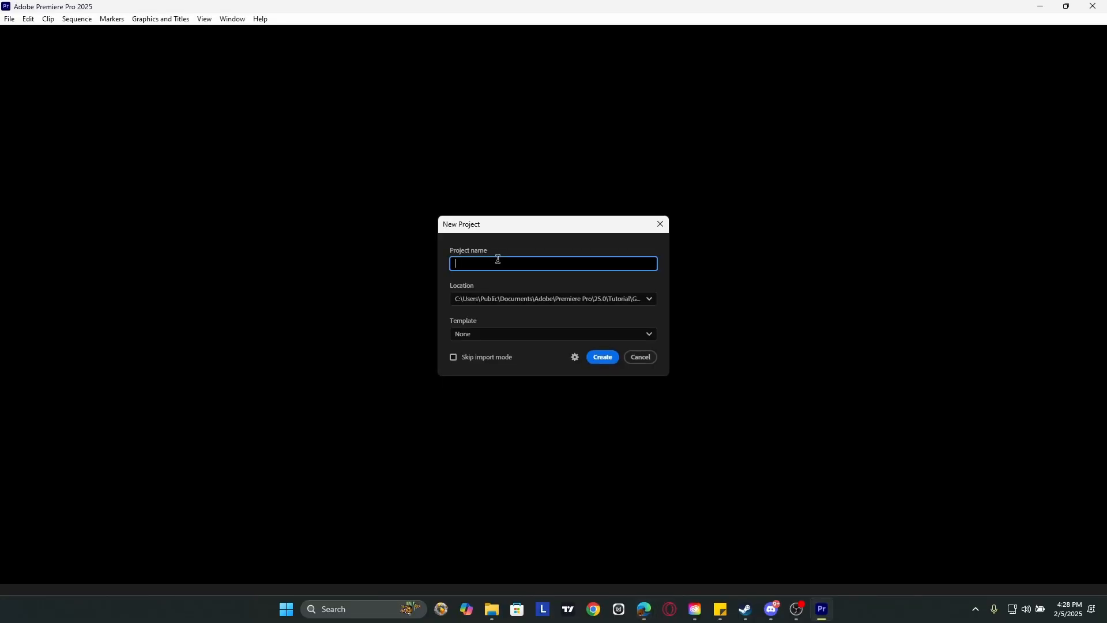
pyautogui.write('Premiere Pro Beginner')
pyautogui.click(645, 299)
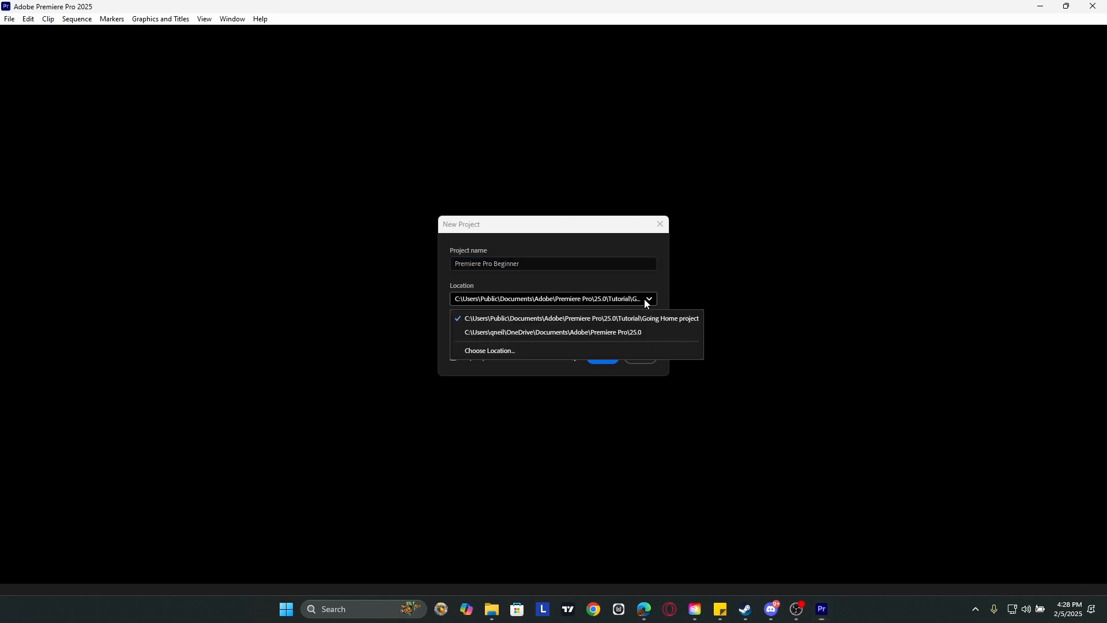
pyautogui.click(636, 299)
pyautogui.click(634, 299)
pyautogui.click(588, 351)
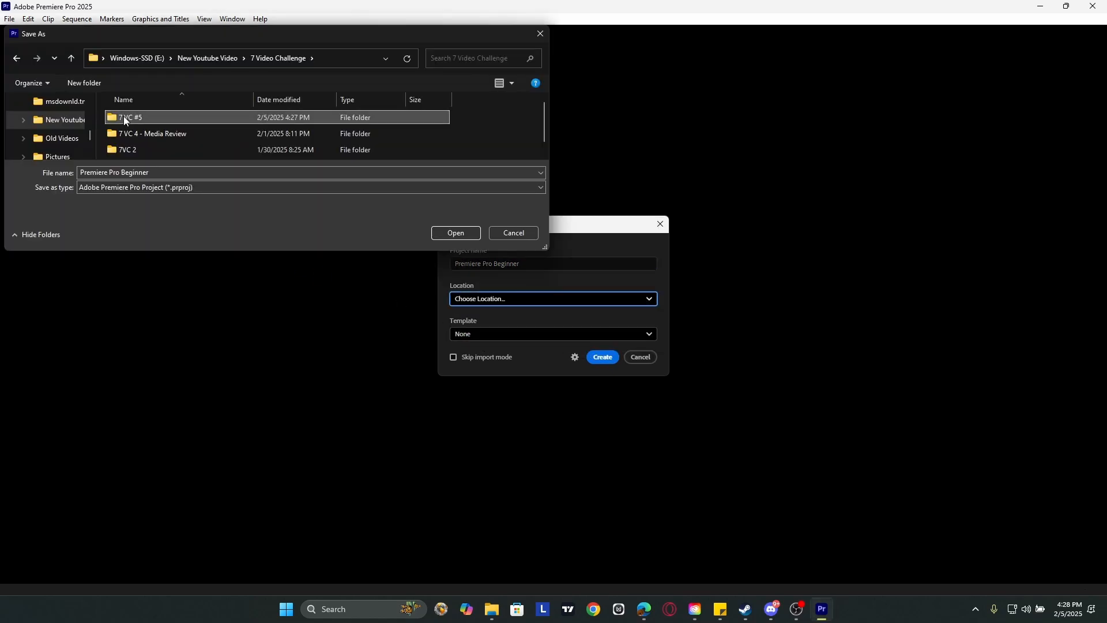
pyautogui.doubleClick(123, 116)
pyautogui.click(424, 230)
pyautogui.click(605, 357)
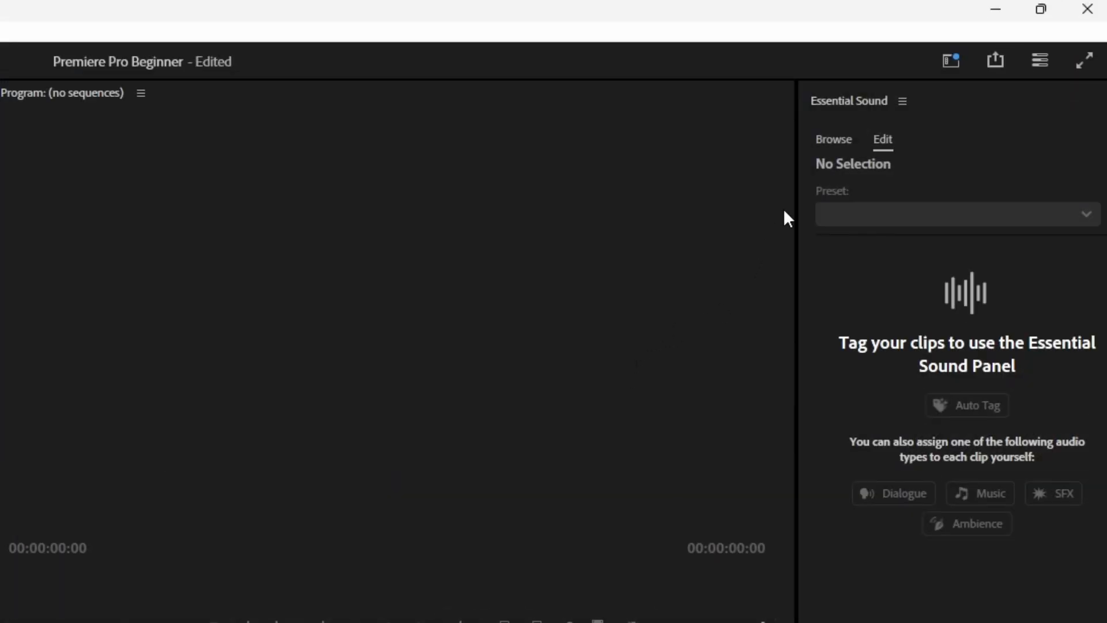
# - Set the workspace layout to Editing
pyautogui.click(951, 61)
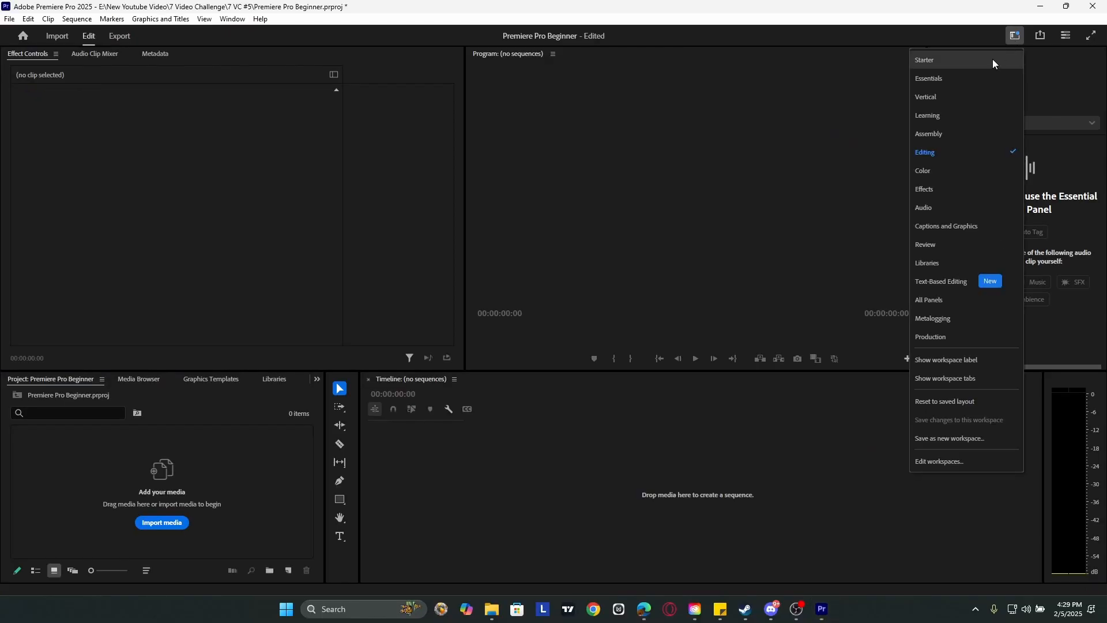
pyautogui.click(934, 154)
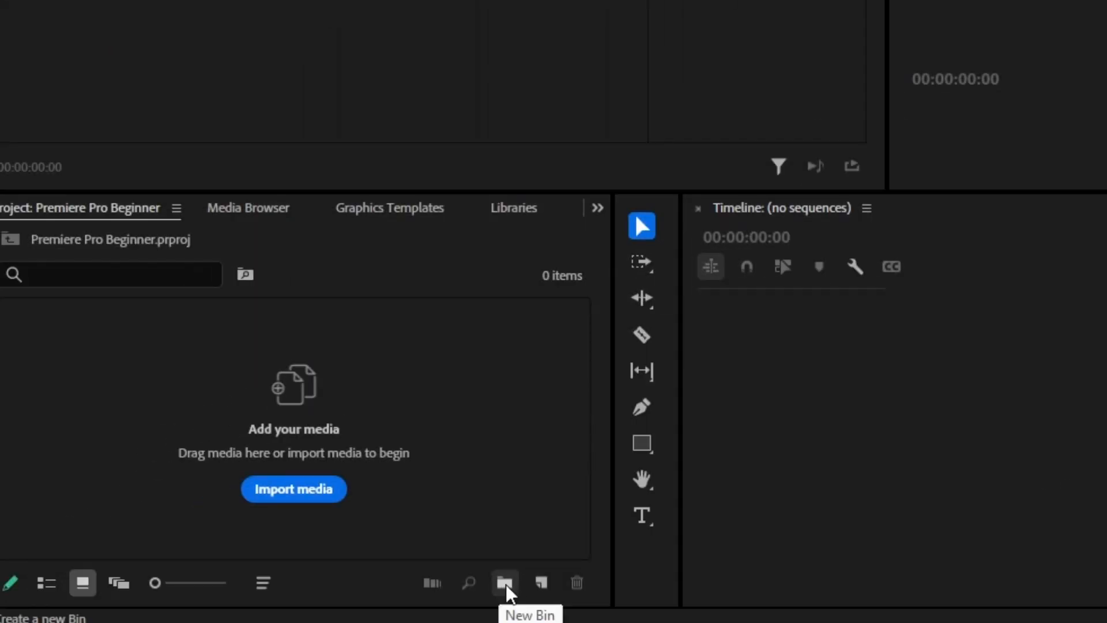
# - Create a bin named B-Roll in the project and open it
pyautogui.click(506, 582)
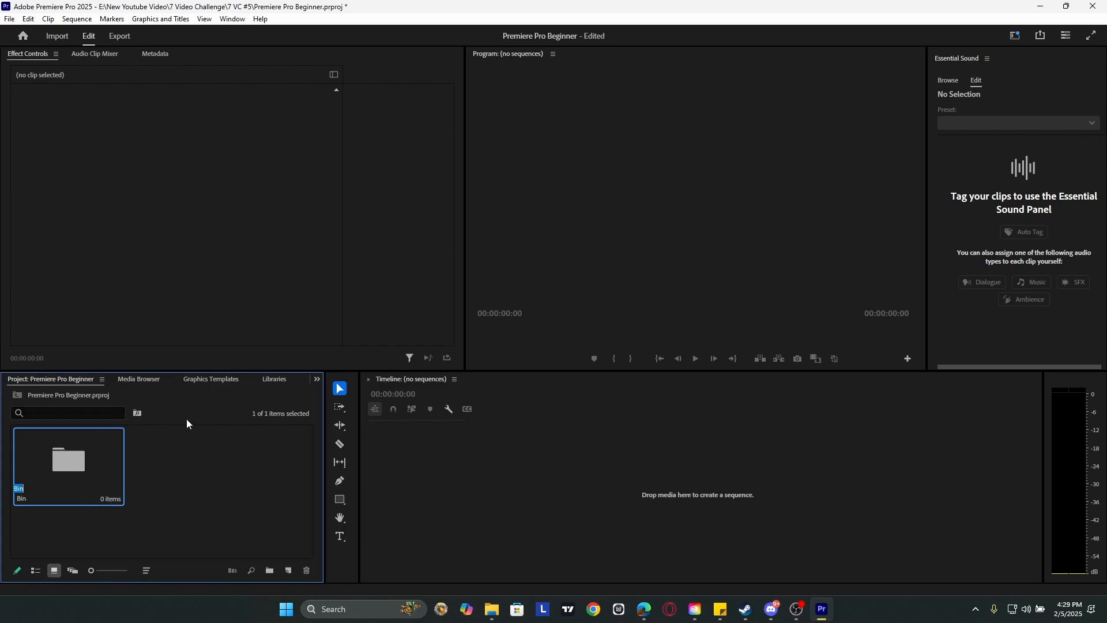
pyautogui.write('B-Roll')
pyautogui.doubleClick(82, 468)
# - Import the Firey_Nebula_4K_Motion_Background and mixkit turquoise ocean background videos into the B-Roll bin
pyautogui.rightClick(93, 449)
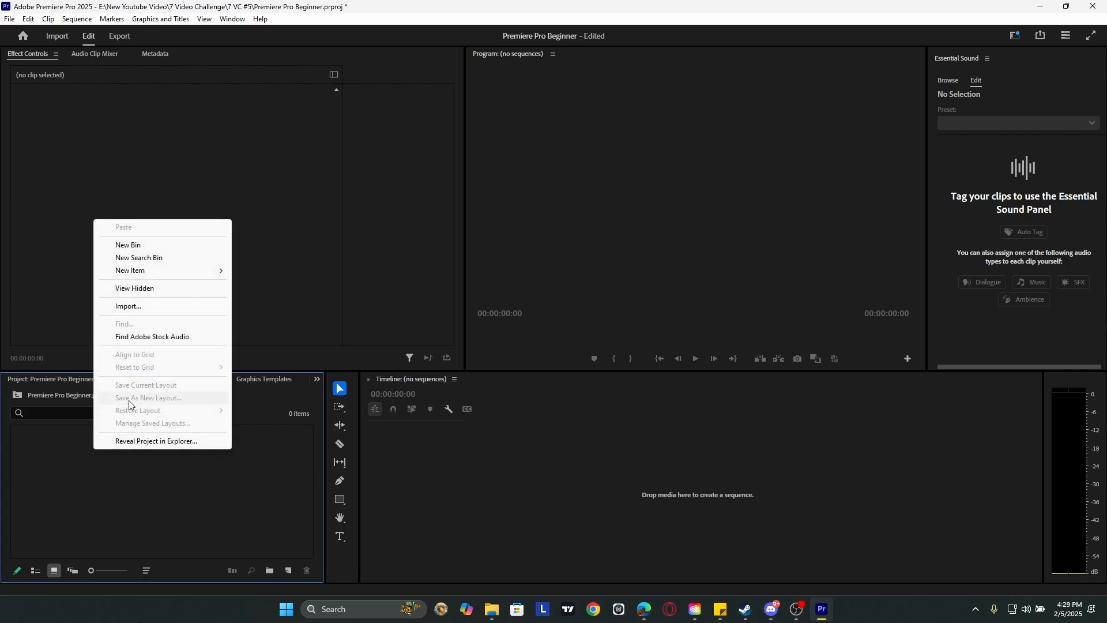
pyautogui.click(130, 306)
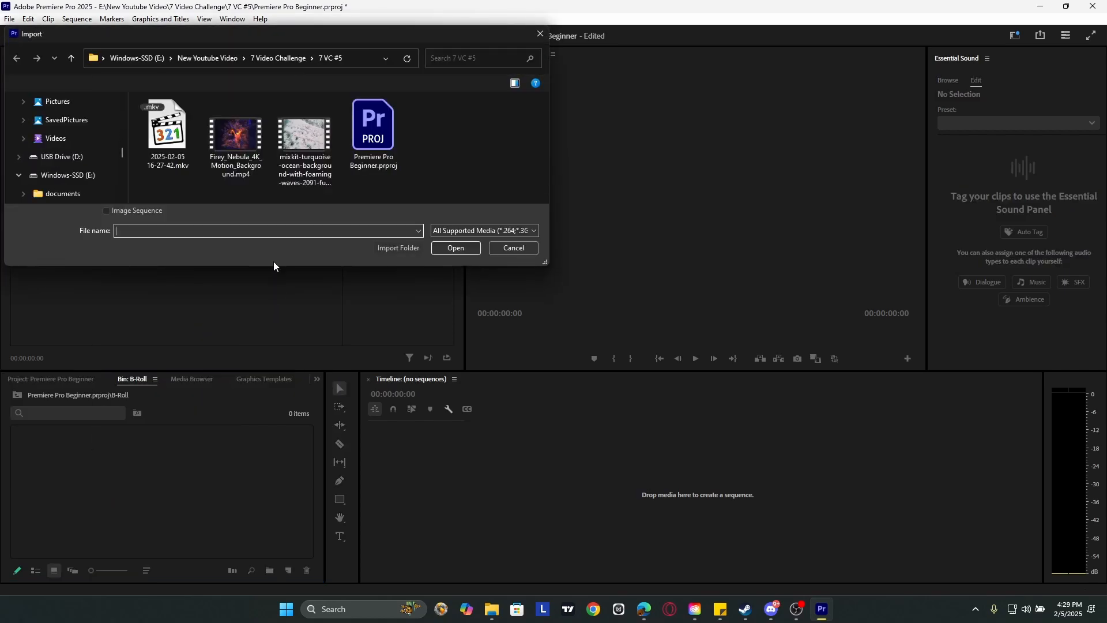
pyautogui.click(236, 144)
pyautogui.keyDown('ctrl'); pyautogui.click(296, 145); pyautogui.keyUp('ctrl')
pyautogui.click(455, 249)
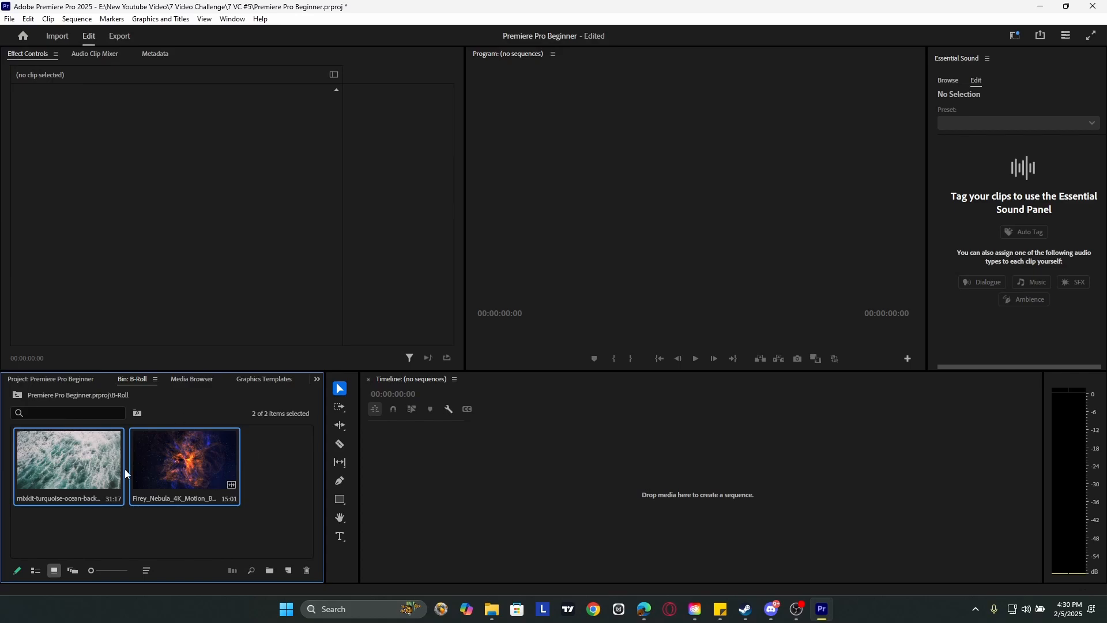
pyautogui.click(185, 532)
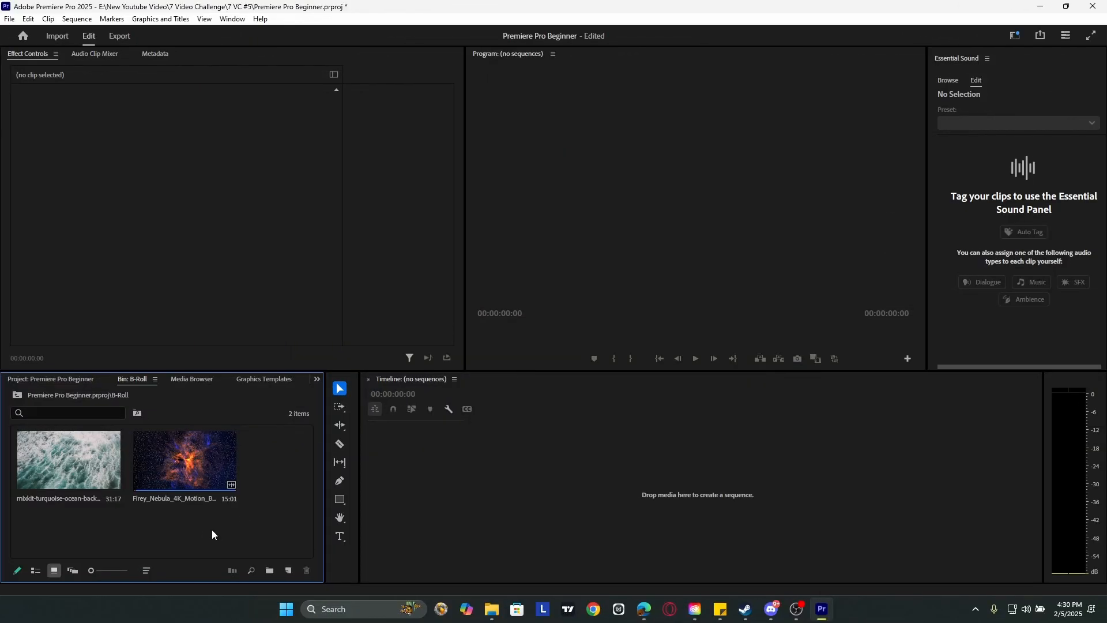
# - Create a sequence from the turquoise ocean clip and move the playhead to about 00:00:12:06
pyautogui.moveTo(65, 462); pyautogui.dragTo(569, 494)
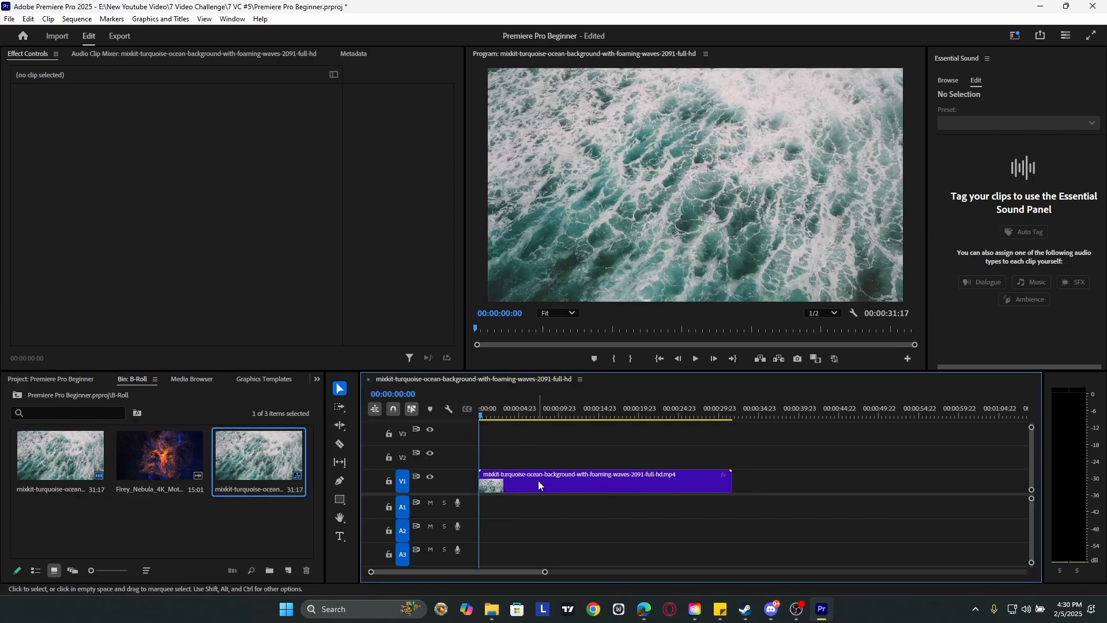
pyautogui.moveTo(513, 413); pyautogui.dragTo(577, 415)
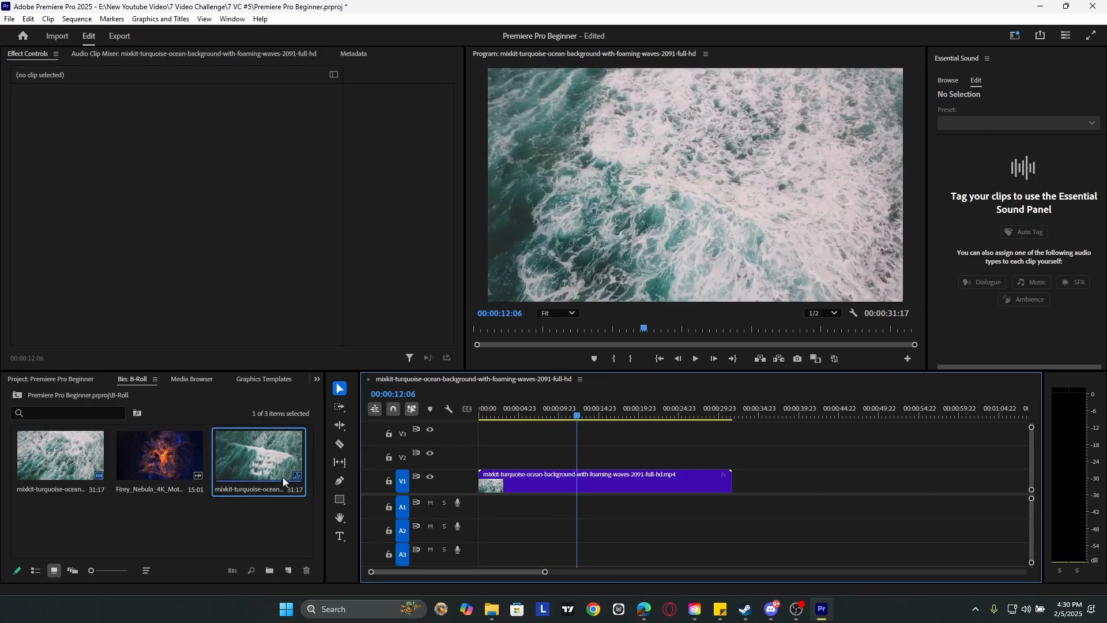
pyautogui.click(113, 534)
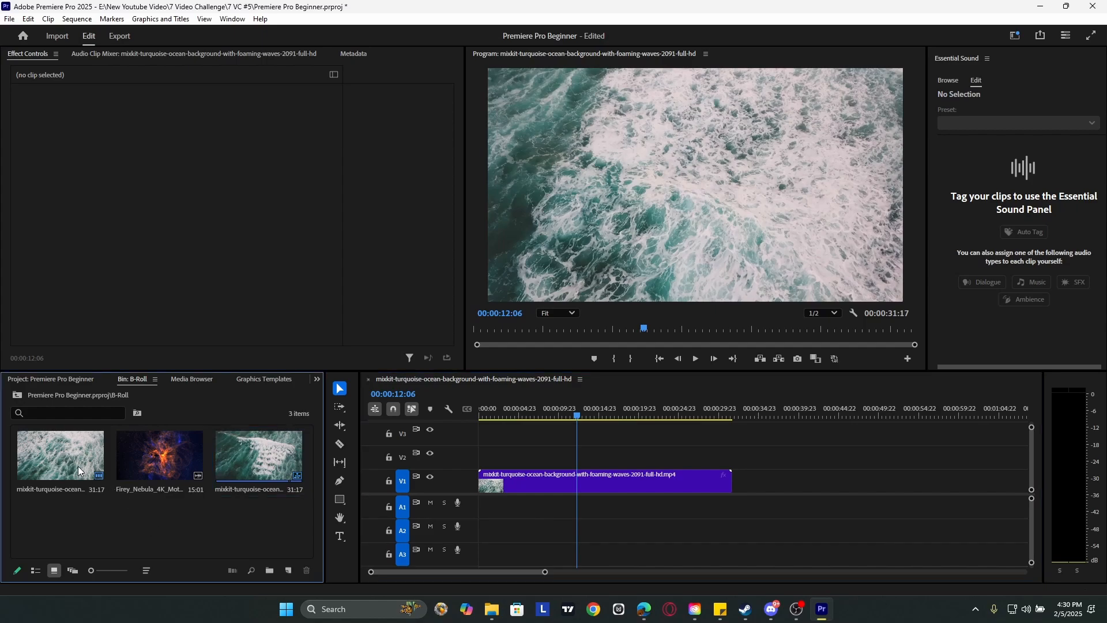
pyautogui.moveTo(149, 522); pyautogui.dragTo(71, 469)
pyautogui.click(212, 516)
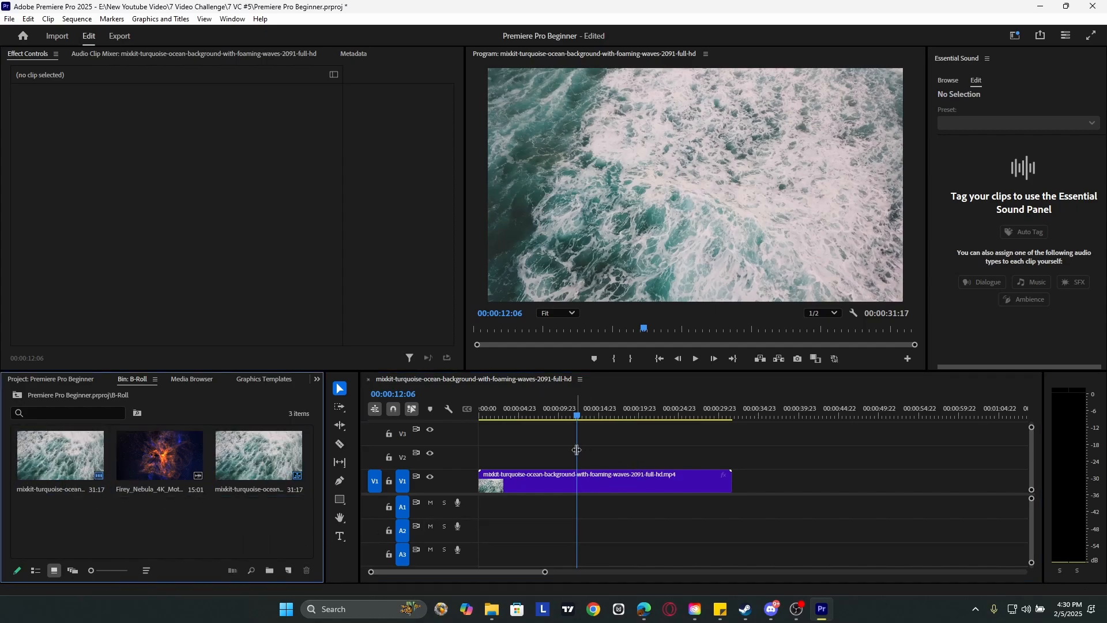
# - Select the ocean clip in the timeline and check the frame size in the sequence settings, leaving the values as they are
pyautogui.click(75, 21)
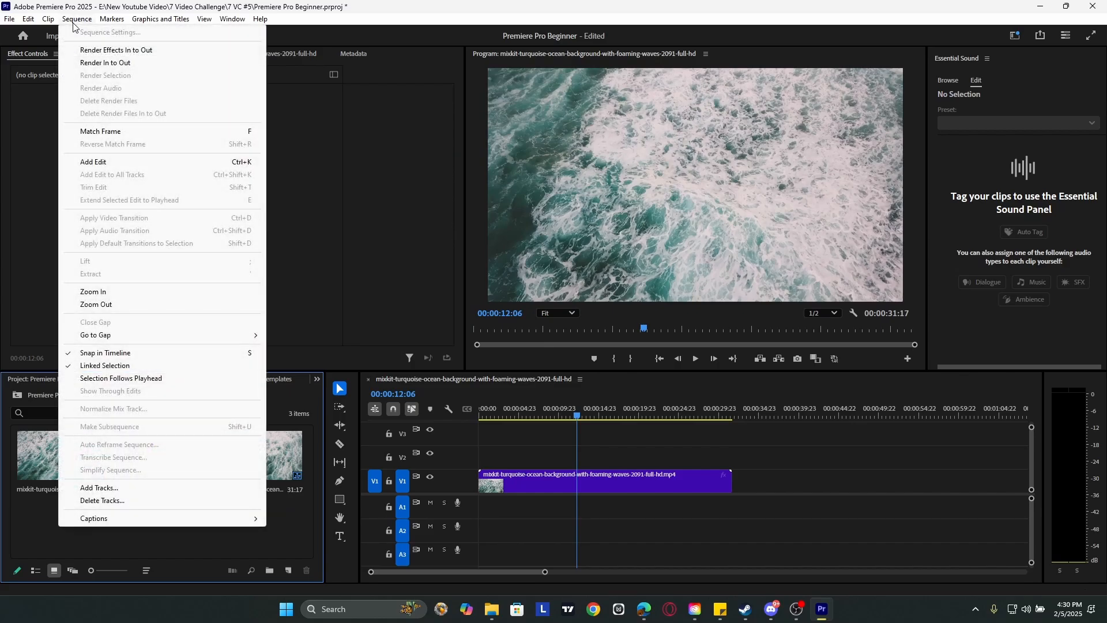
pyautogui.click(537, 487)
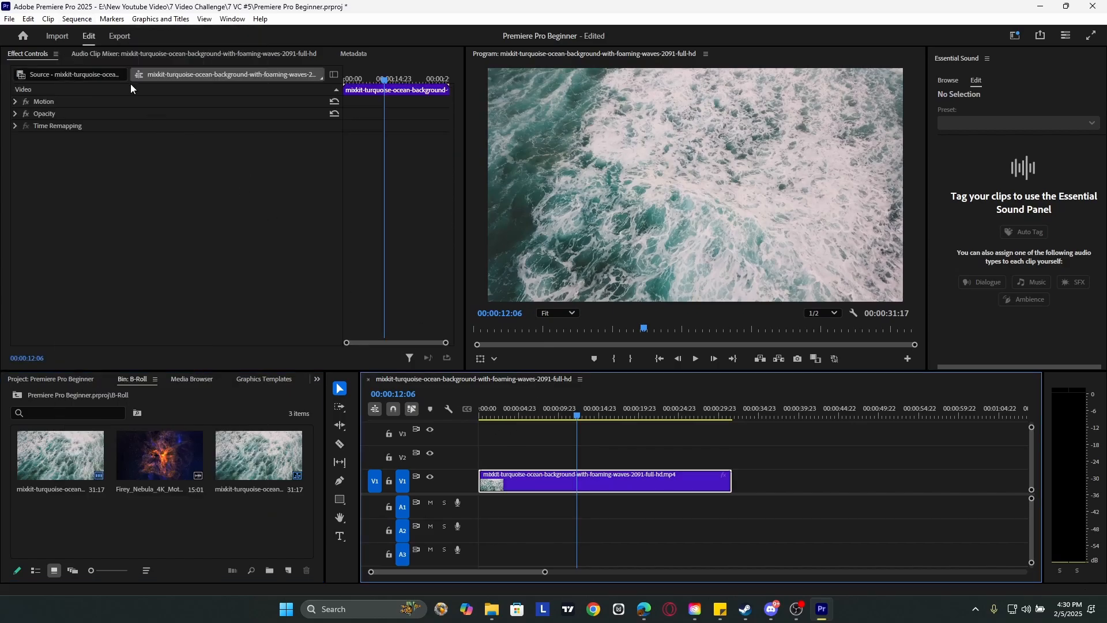
pyautogui.click(78, 20)
pyautogui.click(87, 32)
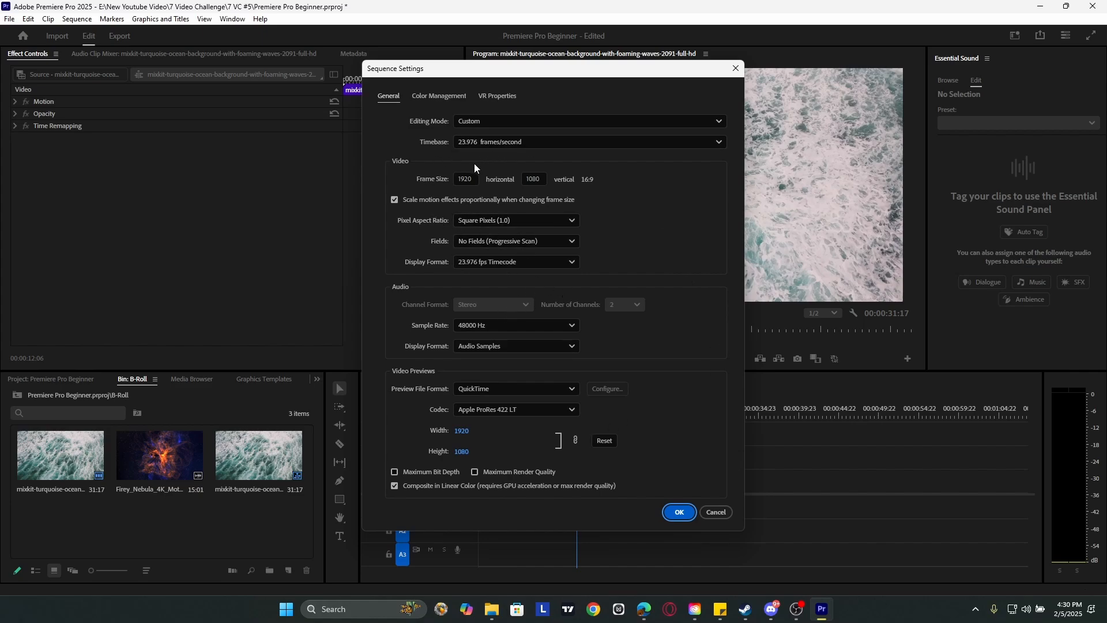
pyautogui.click(468, 179)
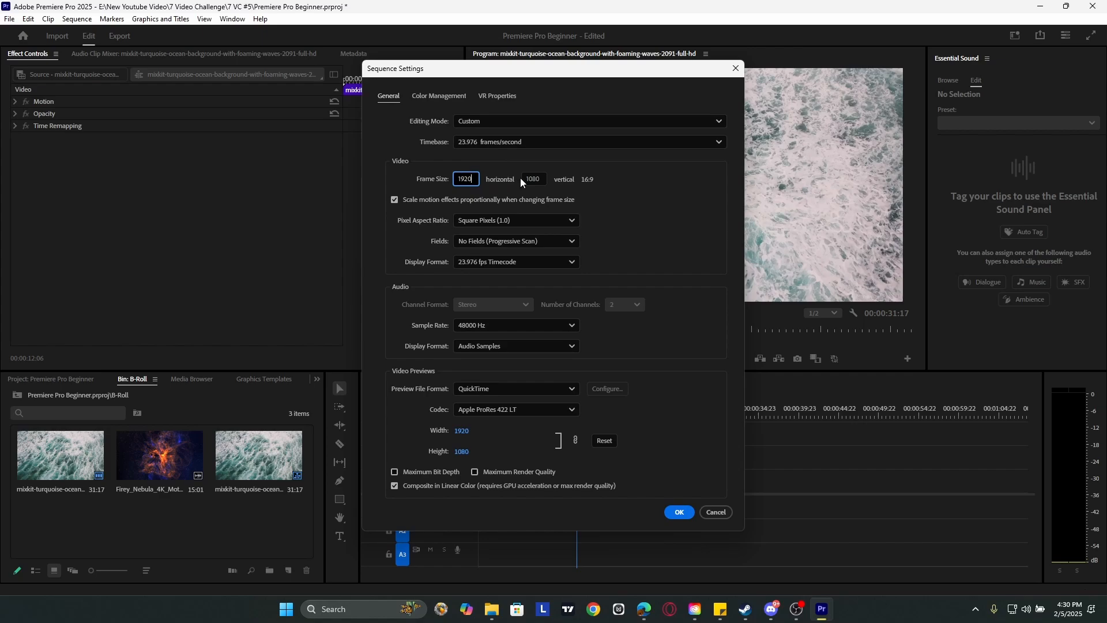
pyautogui.click(679, 512)
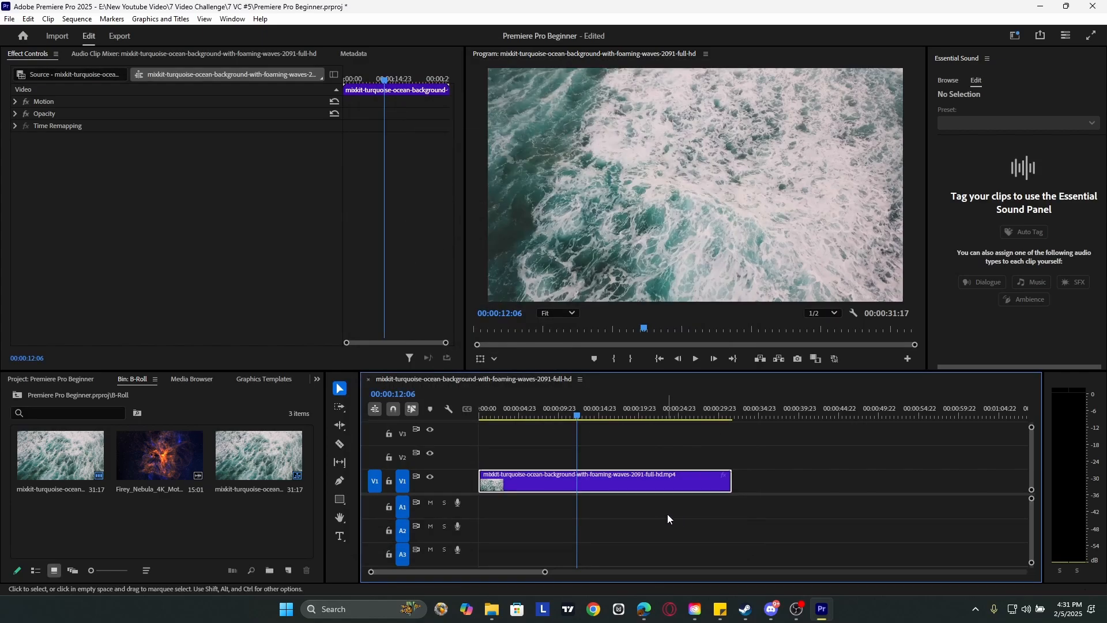
# - Add the Firey_Nebula clip to track V1 directly after the ocean clip
pyautogui.scroll(-1, 583, 200)
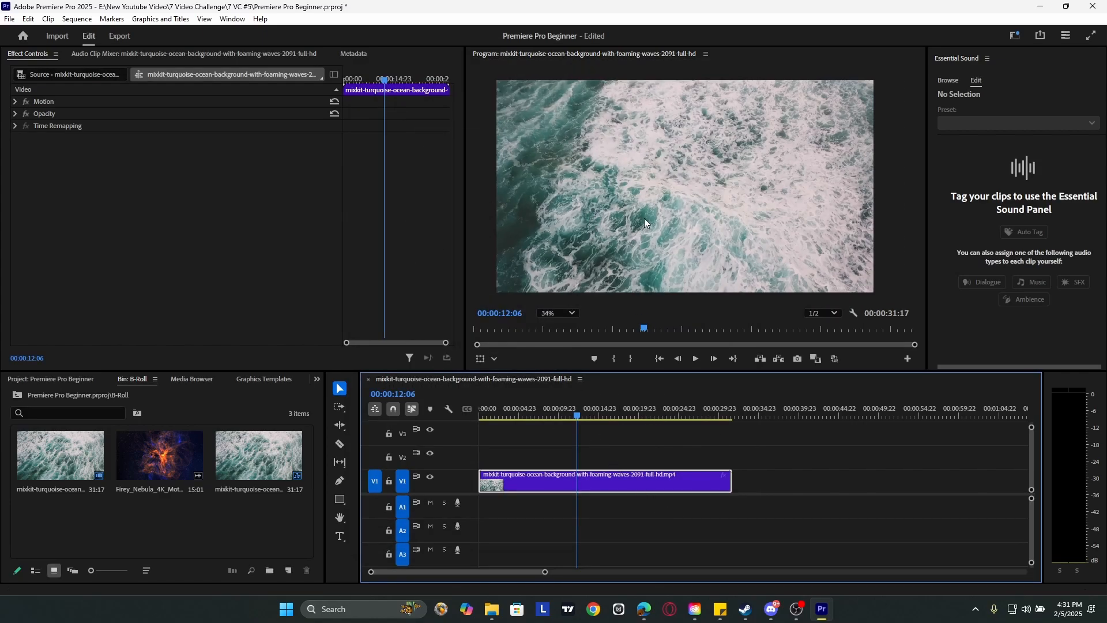
pyautogui.scroll(1, 634, 230)
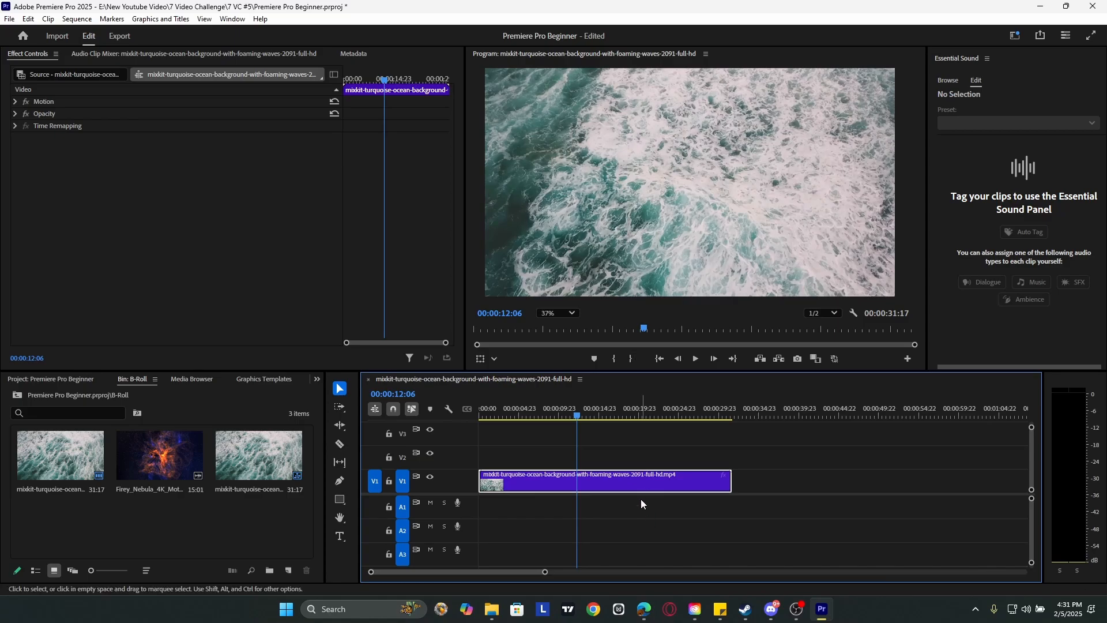
pyautogui.click(580, 420)
pyautogui.moveTo(581, 420); pyautogui.dragTo(578, 420)
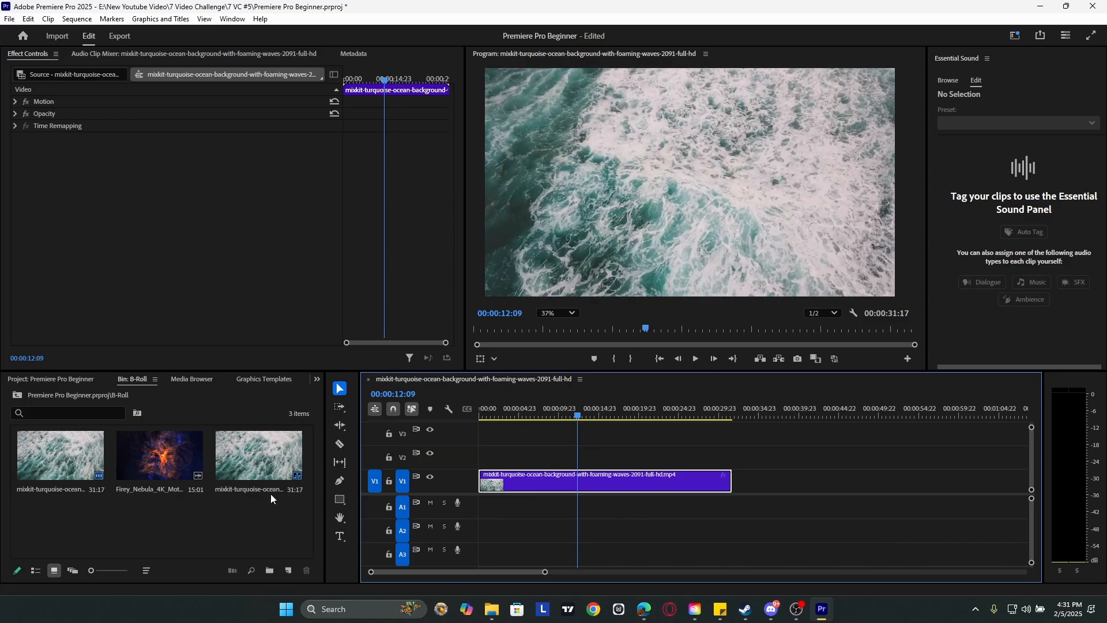
pyautogui.click(147, 454)
pyautogui.moveTo(147, 453); pyautogui.dragTo(731, 484)
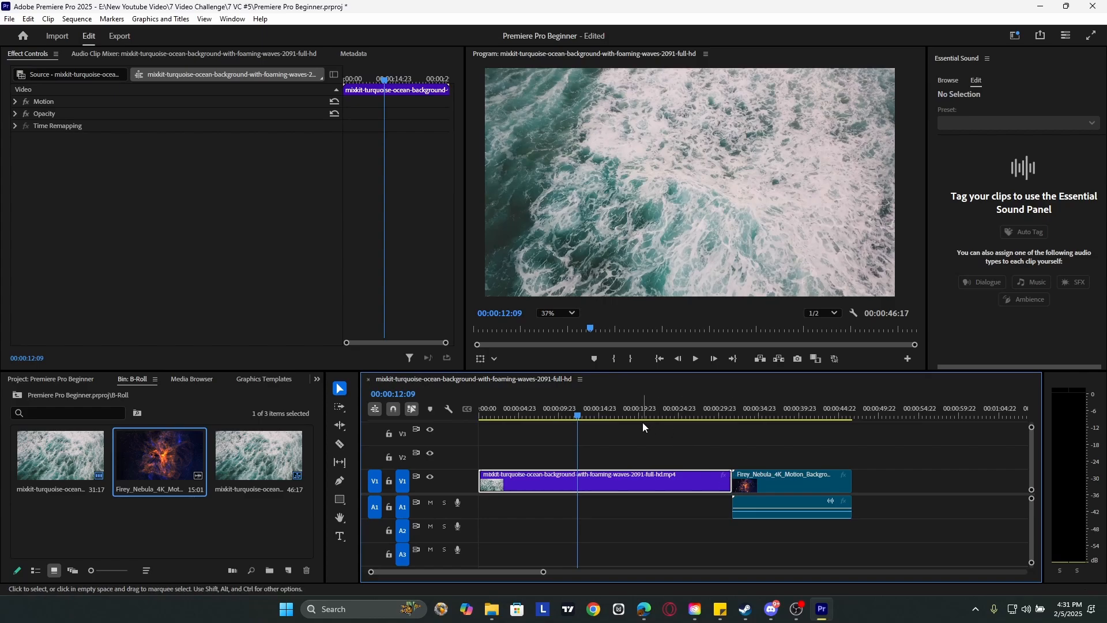
# - Play the sequence across the cut from the ocean clip to the nebula clip, and return the playhead to about 00:00:18:12
pyautogui.moveTo(627, 413); pyautogui.dragTo(727, 417)
pyautogui.press('space')
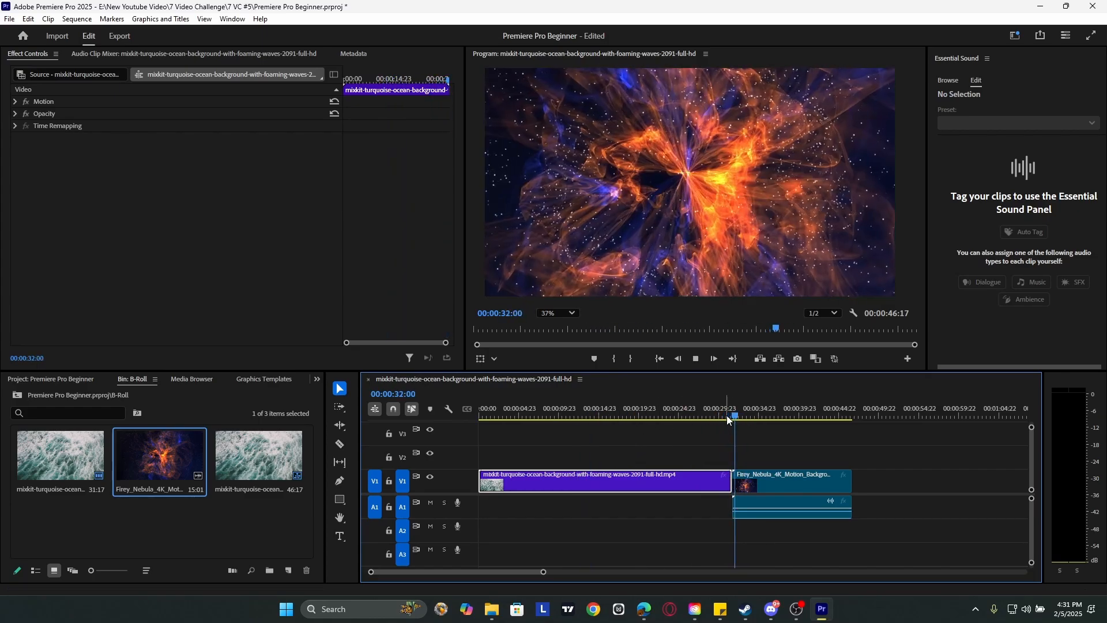
pyautogui.press('space')
pyautogui.press('space')
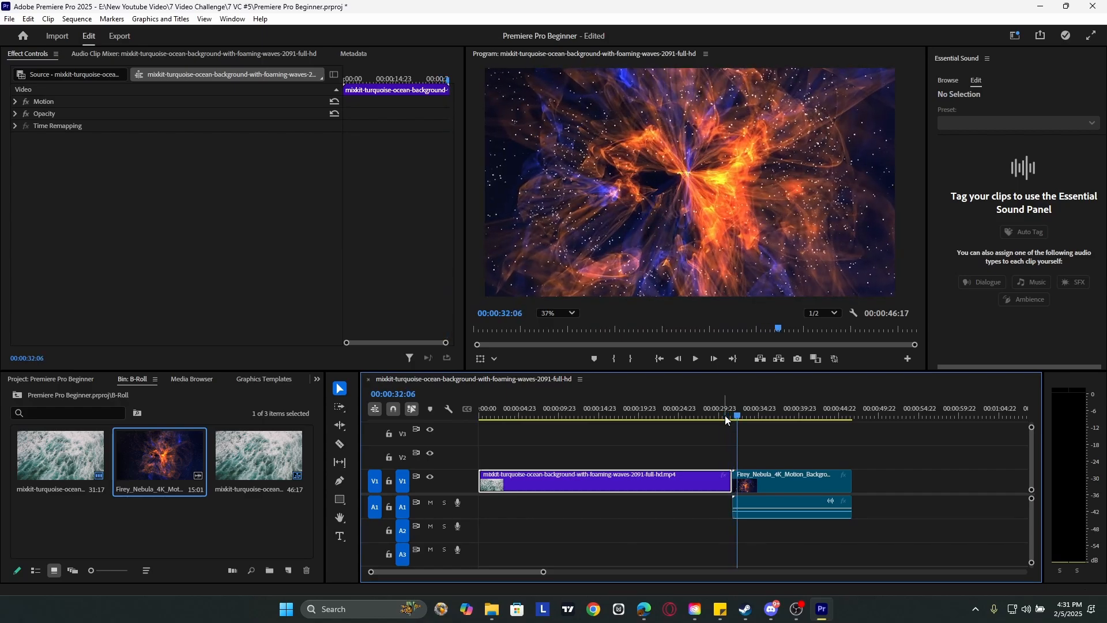
pyautogui.moveTo(725, 415); pyautogui.dragTo(628, 415)
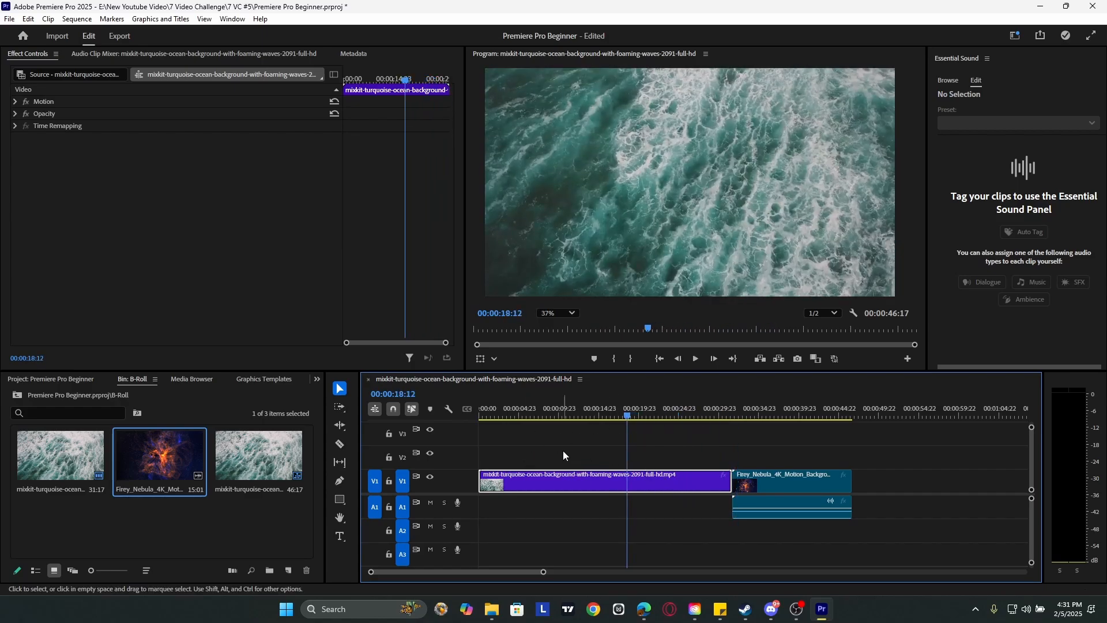
# - Activate the Selection tool and position the playhead over the ocean clip at about 00:00:16:10
pyautogui.click(341, 389)
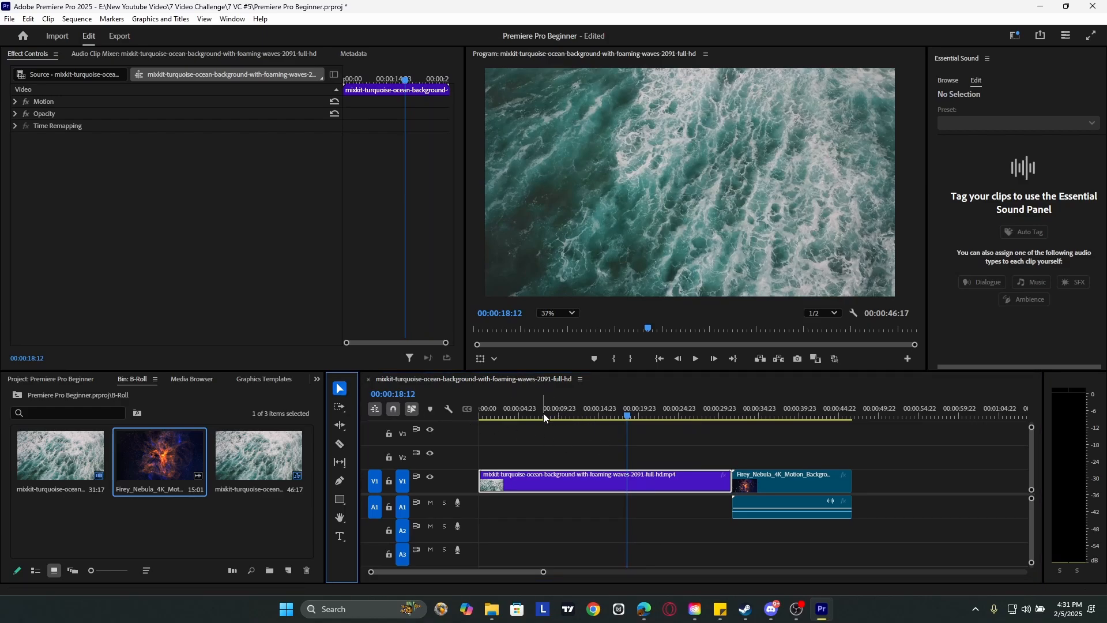
pyautogui.moveTo(543, 414); pyautogui.dragTo(473, 416)
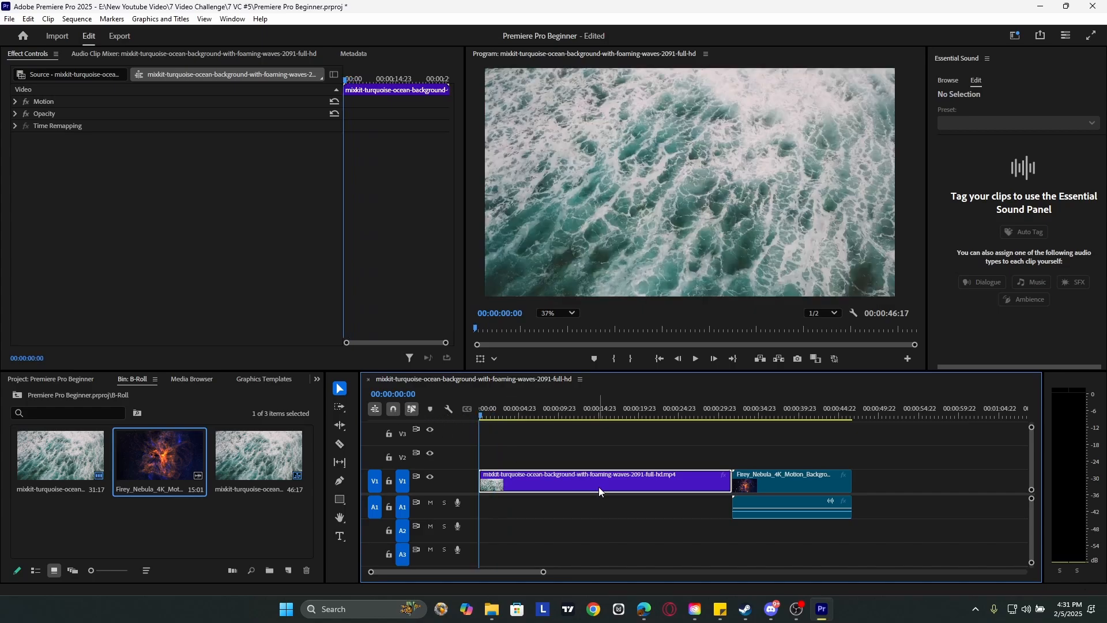
pyautogui.moveTo(542, 415); pyautogui.dragTo(610, 417)
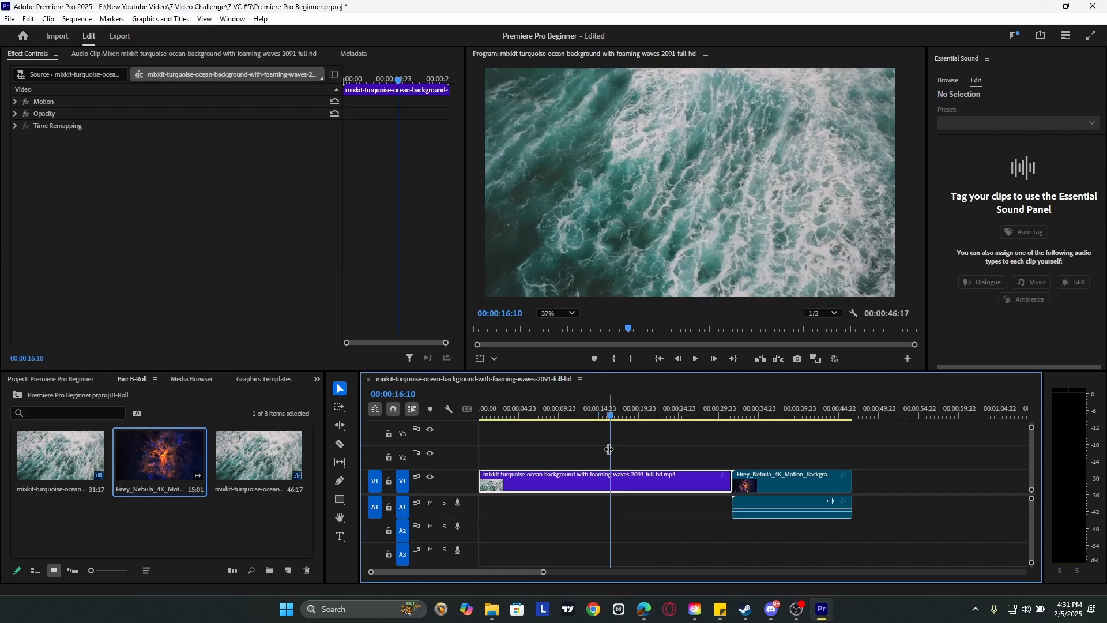
# - Try trimming the end of the ocean clip back to the playhead, and undo the trim
pyautogui.moveTo(730, 480); pyautogui.dragTo(605, 483)
pyautogui.hotkey('ctrl', 'z')
pyautogui.click(395, 410)
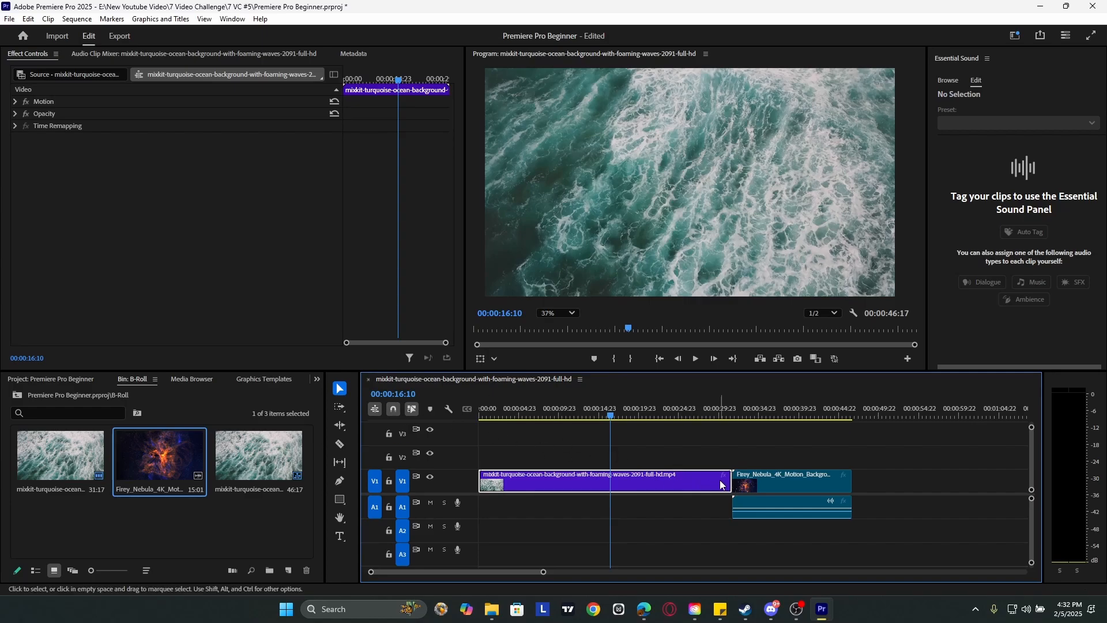
# - Trim the ocean clip's end to the playhead at 00:00:16:10 and close the gap before the nebula clip
pyautogui.moveTo(731, 482); pyautogui.dragTo(652, 484)
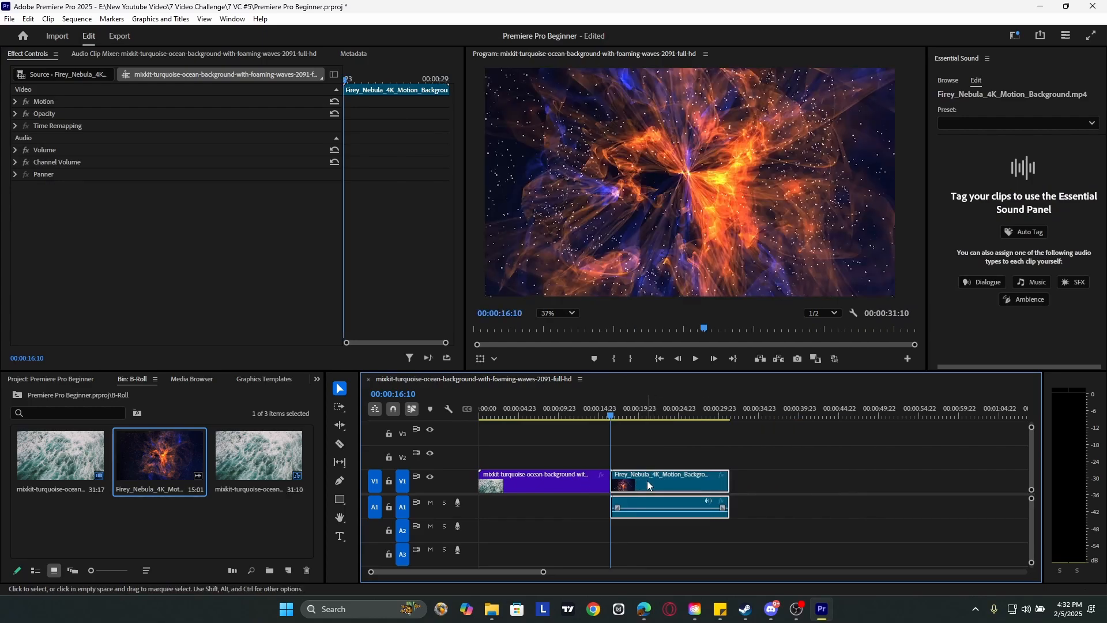
pyautogui.hotkey('ctrl', 'z')
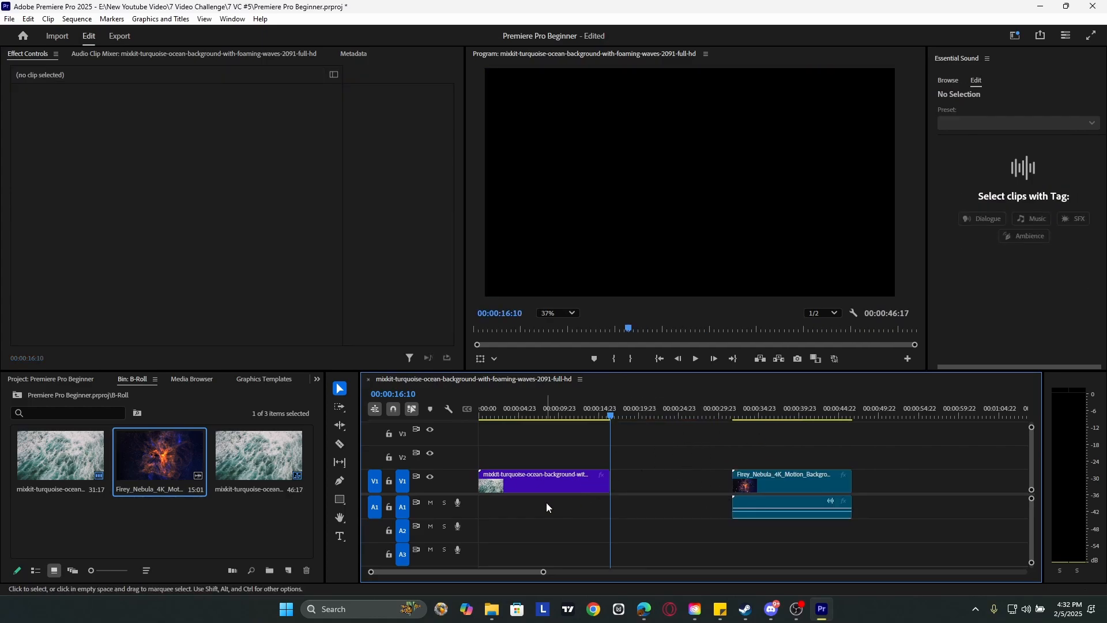
pyautogui.click(692, 485)
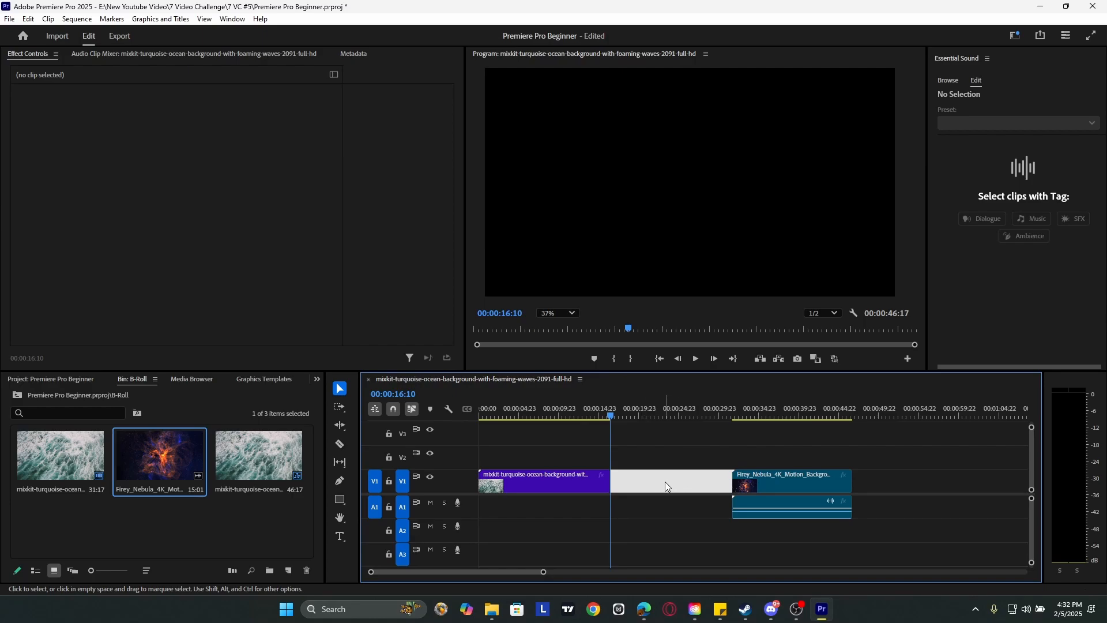
pyautogui.press('Delete')
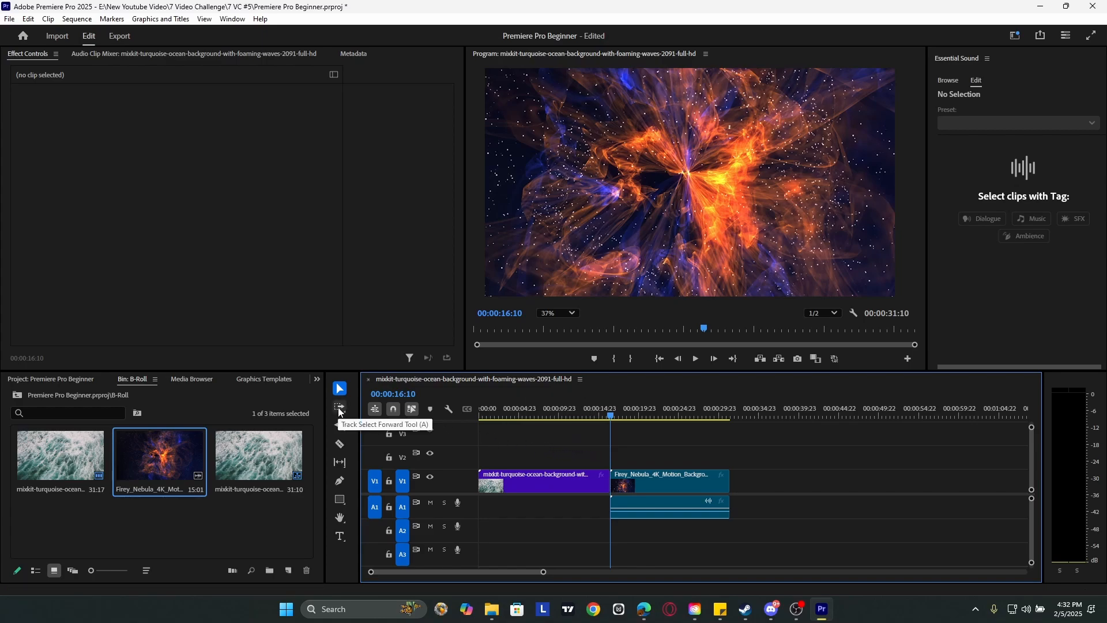
# - Paste a copy of the nebula clip directly after the original on V1, and select both nebula clips with Track Select Forward
pyautogui.click(669, 483)
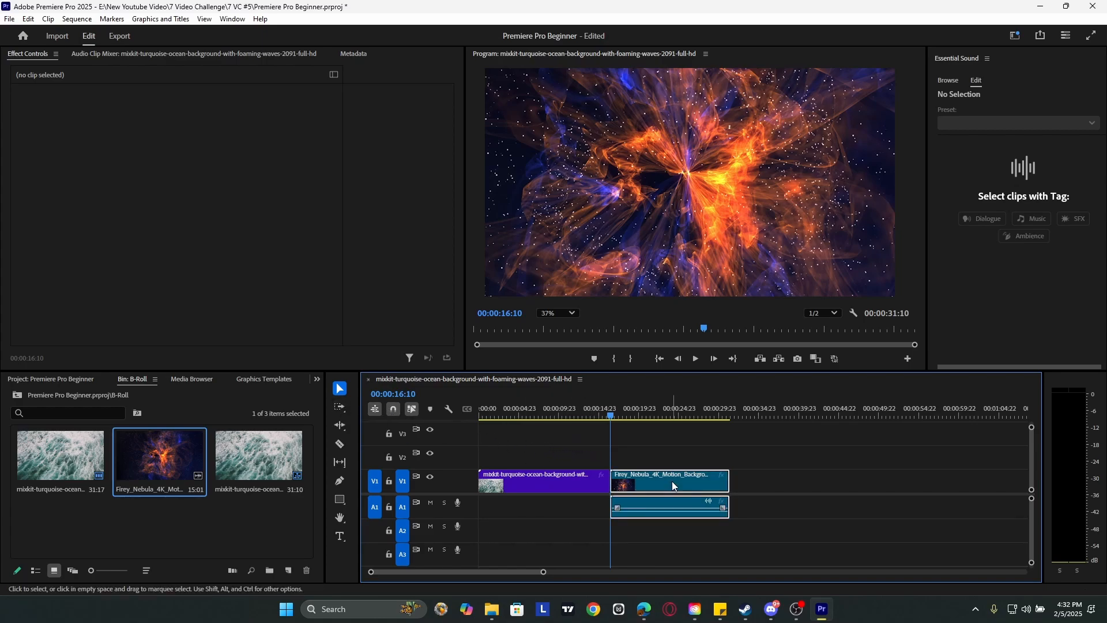
pyautogui.click(340, 408)
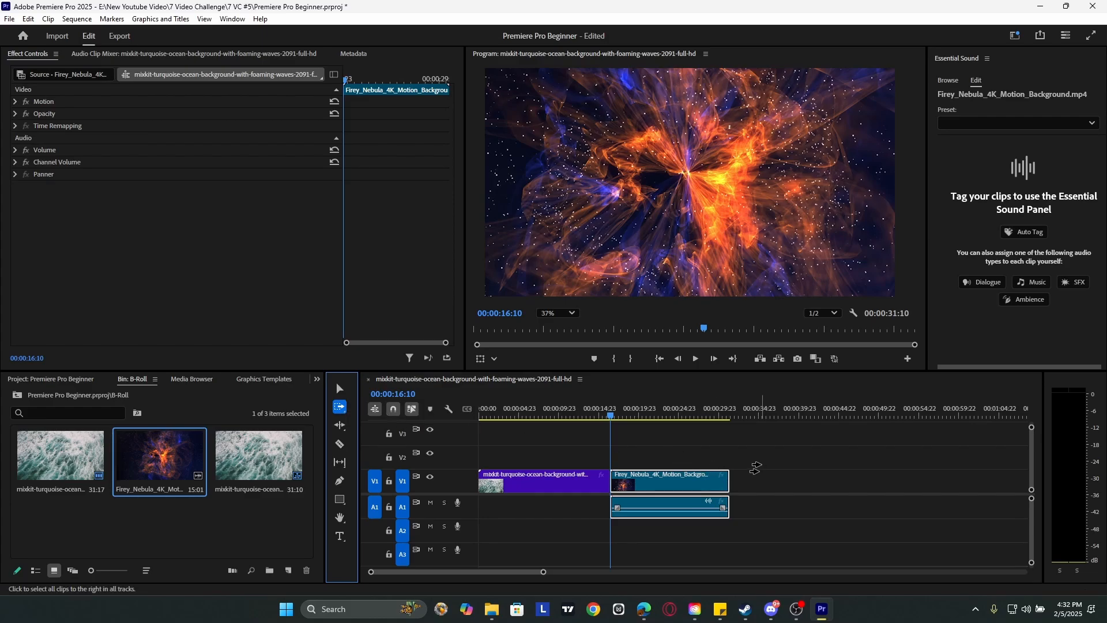
pyautogui.click(757, 468)
pyautogui.hotkey('ctrl', 'v')
pyautogui.hotkey('ctrl', 'v')
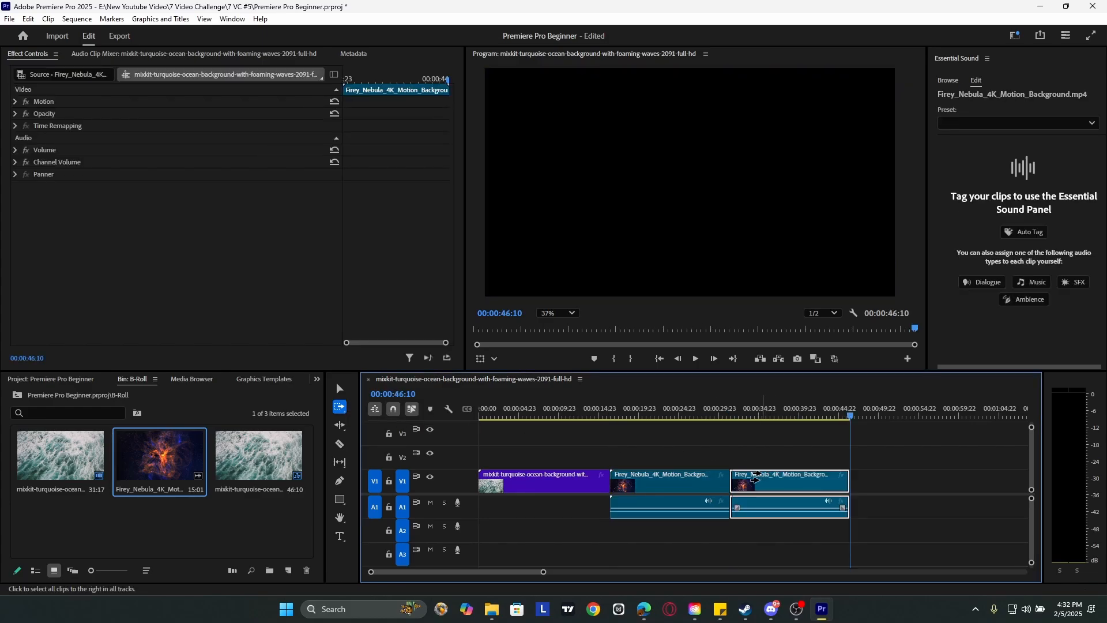
pyautogui.moveTo(626, 410); pyautogui.dragTo(773, 511)
pyautogui.press('v')
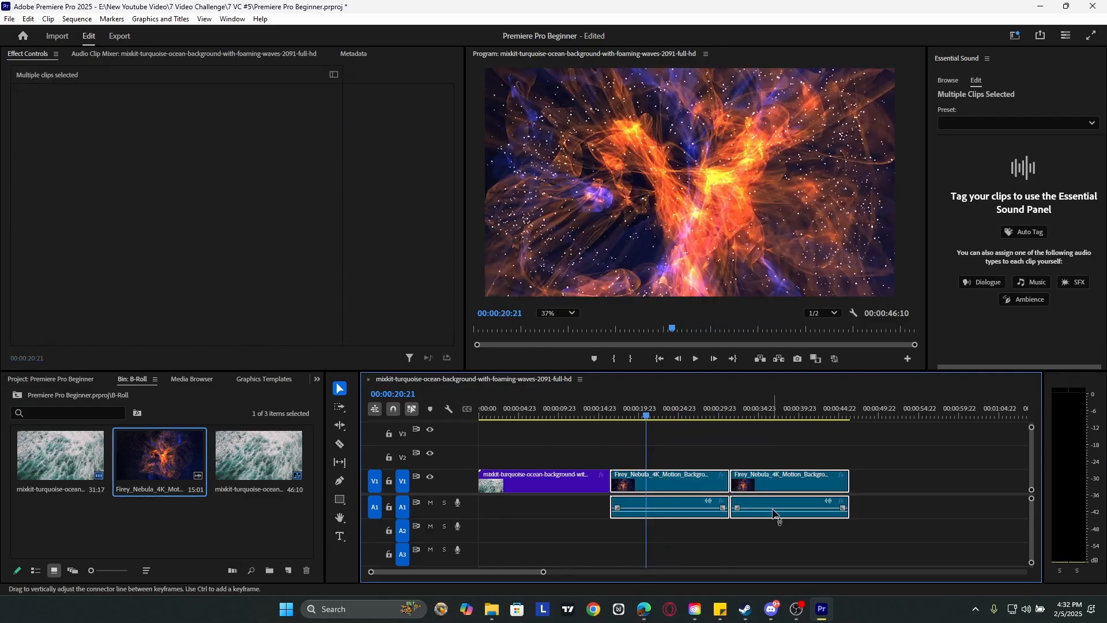
# - Move the nebula copy up to V2, paste three more copies, and shift two of them onto V3 and V2
pyautogui.click(736, 436)
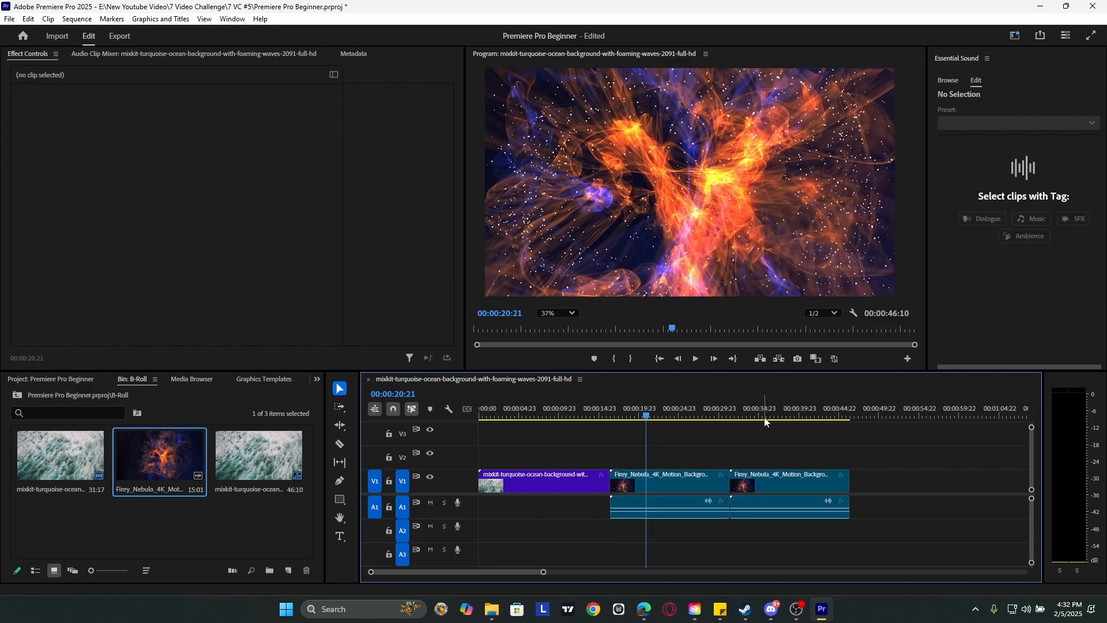
pyautogui.click(779, 417)
pyautogui.moveTo(781, 479); pyautogui.dragTo(858, 452)
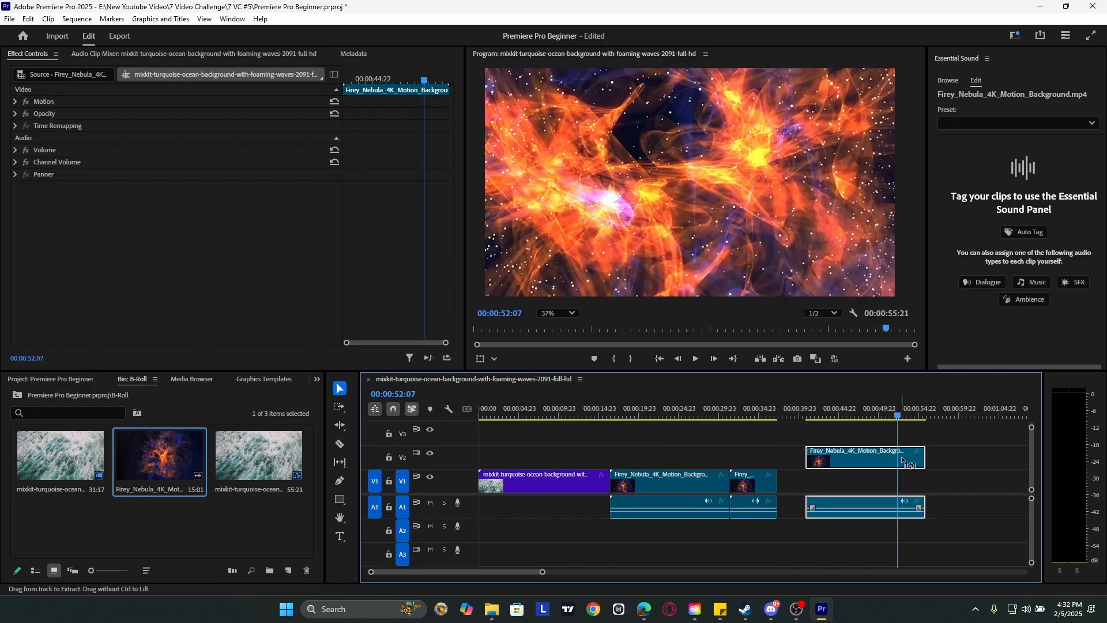
pyautogui.hotkey('ctrl', 'v')
pyautogui.hotkey('ctrl', 'v')
pyautogui.hotkey('ctrl', 'v')
pyautogui.moveTo(742, 482); pyautogui.dragTo(744, 433)
pyautogui.moveTo(807, 484); pyautogui.dragTo(850, 462)
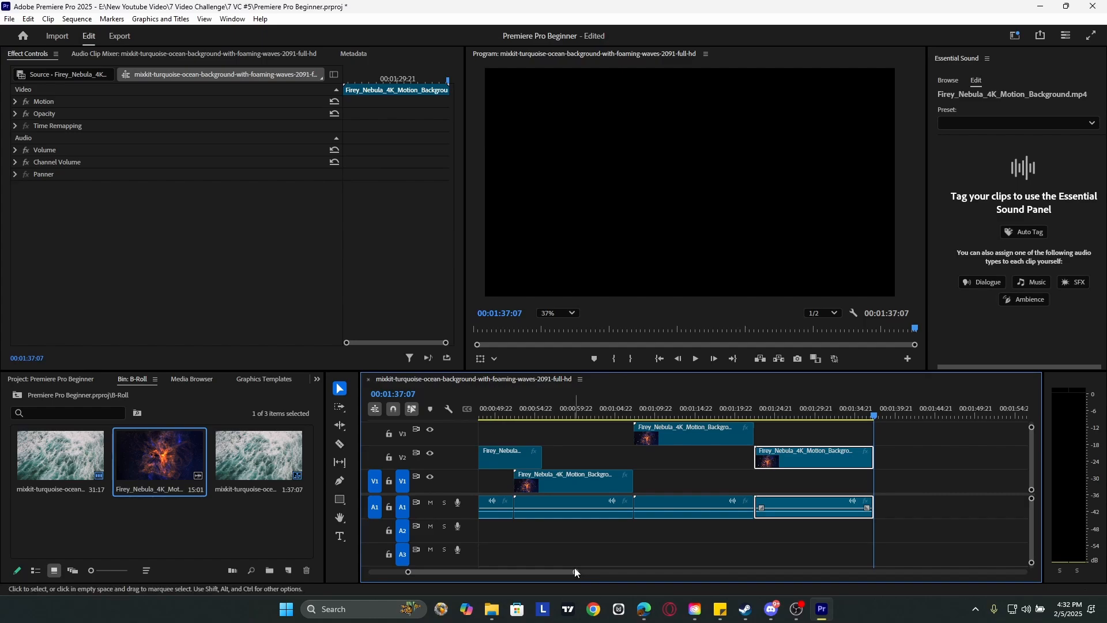
# - Try moving a group of marquee-selected clips further along the timeline, and undo the move
pyautogui.moveTo(572, 569); pyautogui.dragTo(497, 569)
pyautogui.click(644, 610)
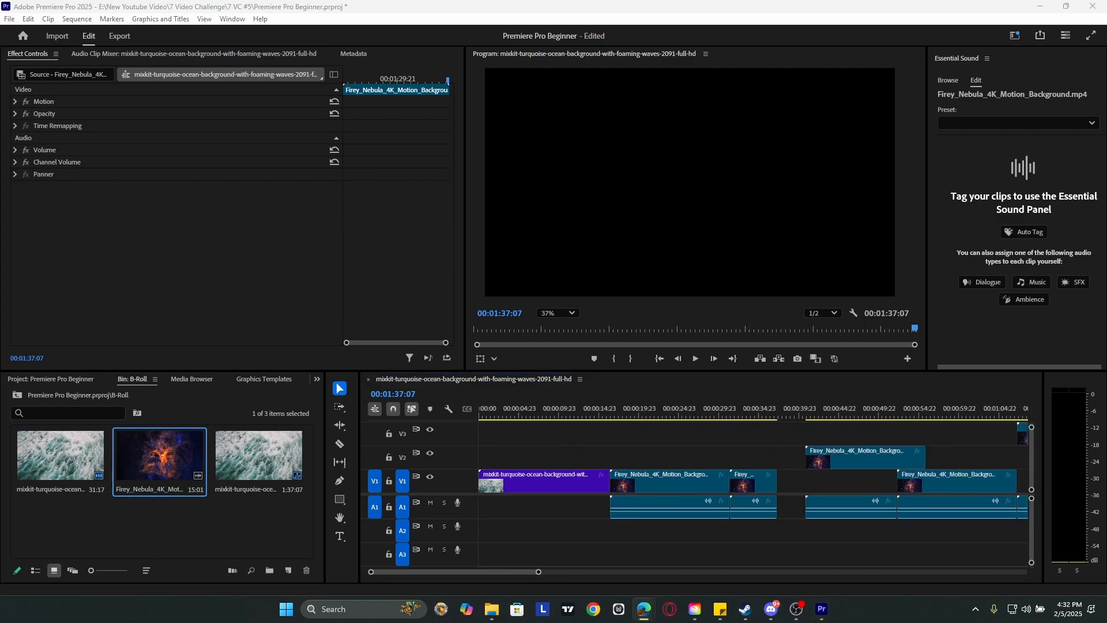
pyautogui.moveTo(539, 571); pyautogui.dragTo(656, 571)
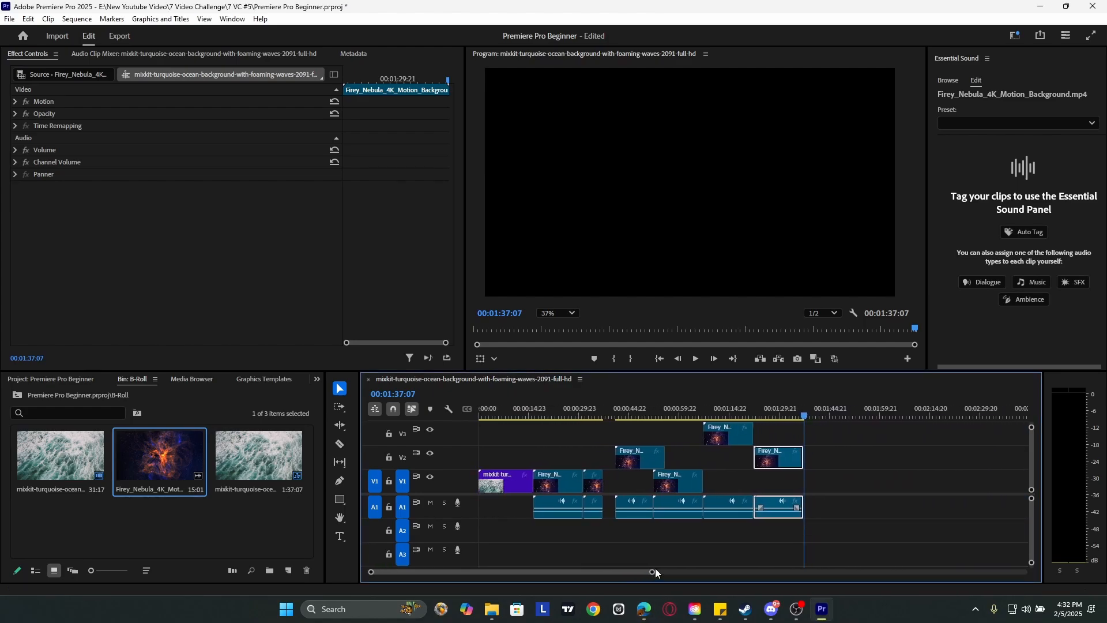
pyautogui.moveTo(552, 441); pyautogui.dragTo(782, 508)
pyautogui.moveTo(651, 456); pyautogui.dragTo(682, 457)
pyautogui.hotkey('ctrl', 'z')
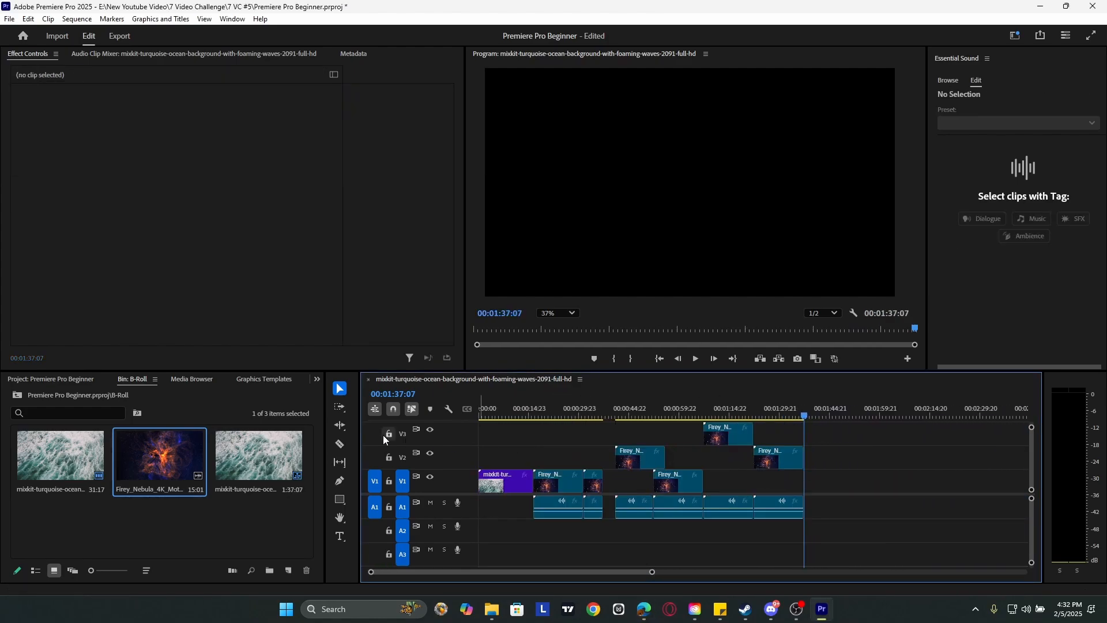
# - Try shifting the clips from the first nebula clip onward with Track Select Forward, and switch to the Track Select Backward tool
pyautogui.click(340, 407)
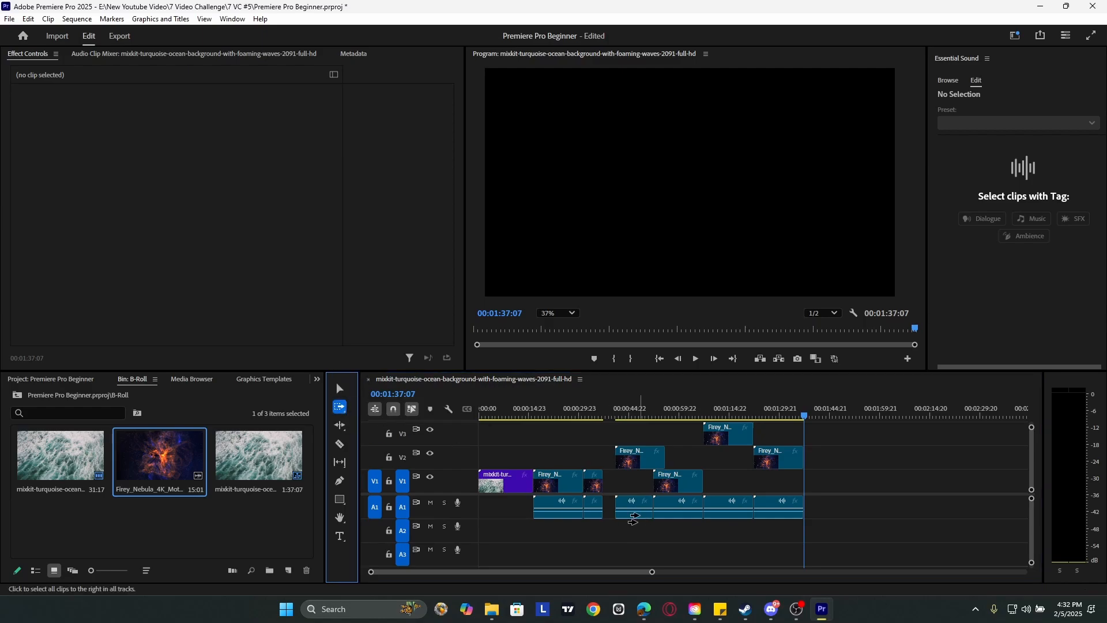
pyautogui.moveTo(556, 482); pyautogui.dragTo(650, 487)
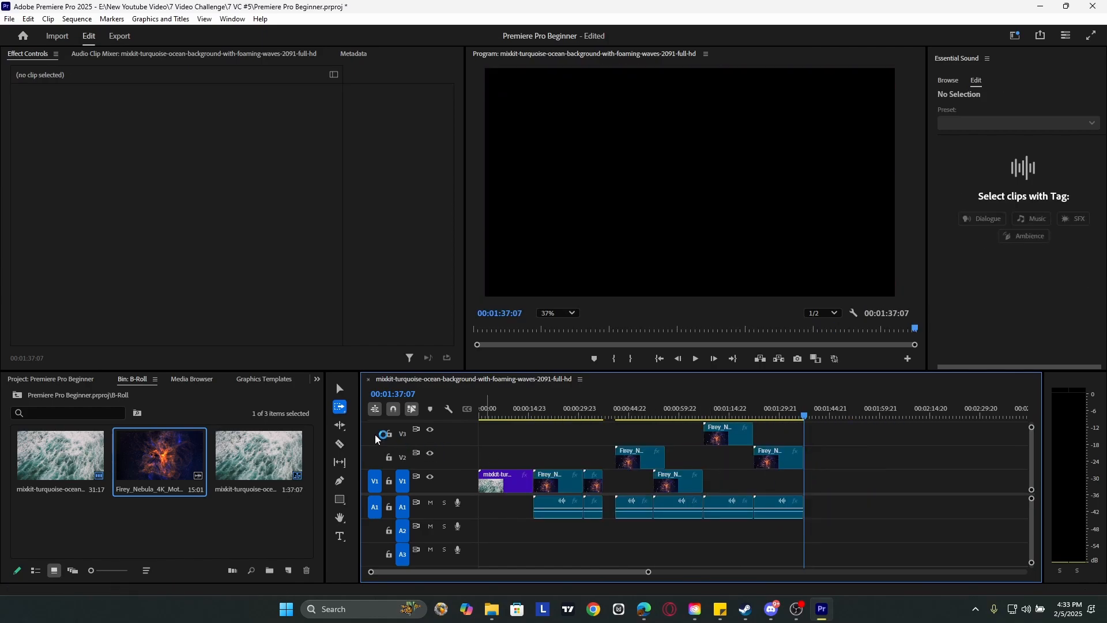
pyautogui.click(336, 409)
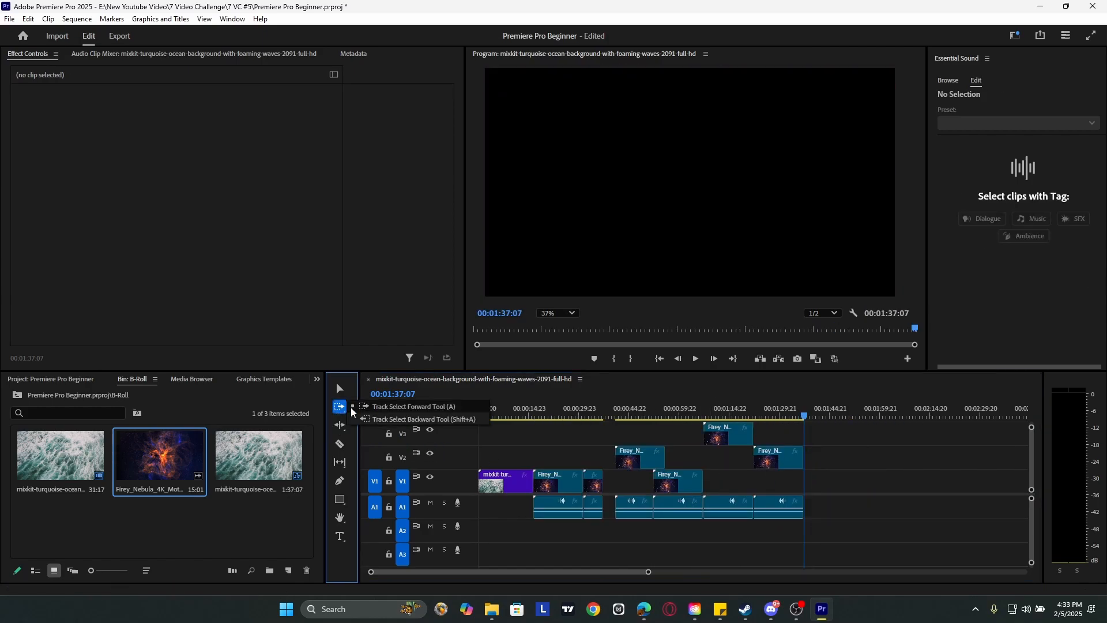
pyautogui.click(381, 422)
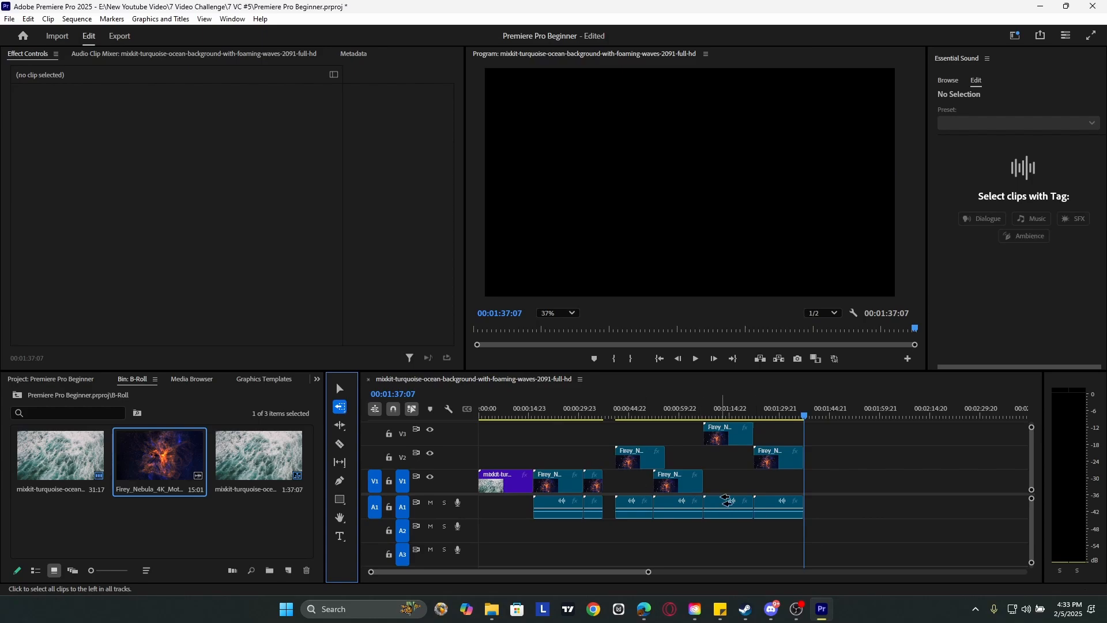
# - Undo the pasting and rearranging of all the nebula copies, leaving only the original ocean and nebula clips
pyautogui.hotkey('ctrl', 'z')
pyautogui.hotkey('ctrl', 'z')
pyautogui.hotkey('ctrl', 'z')
pyautogui.hotkey('ctrl', 'z')
pyautogui.hotkey('ctrl', 'z')
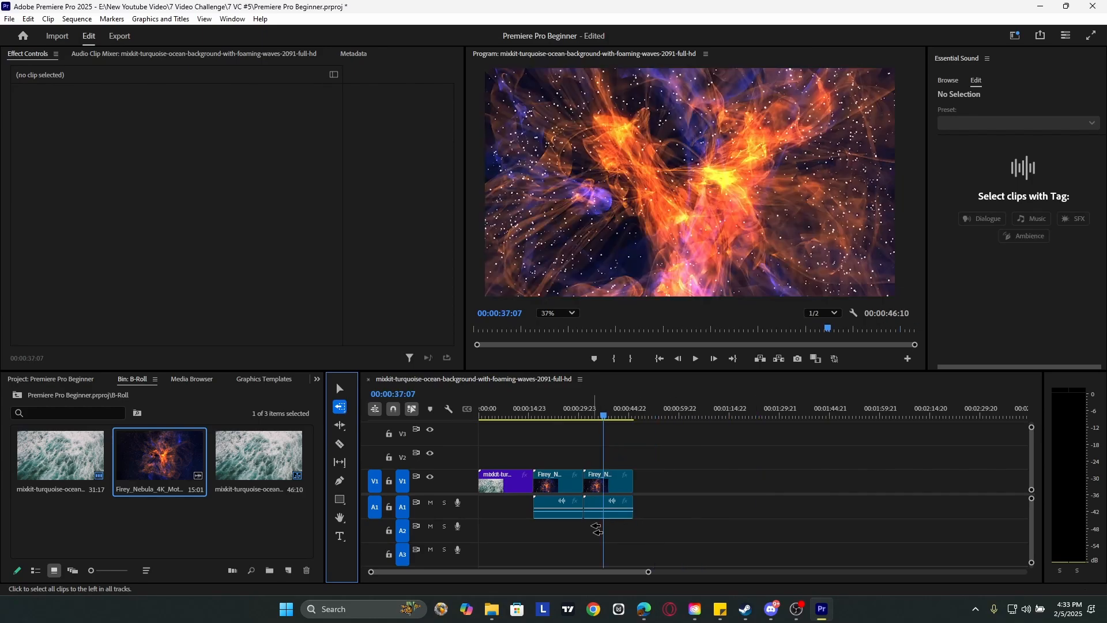
# - Shorten the nebula clip with the Rate Stretch tool to end at about 00:00:20:07, and play the sped-up result
pyautogui.click(341, 427)
pyautogui.click(343, 430)
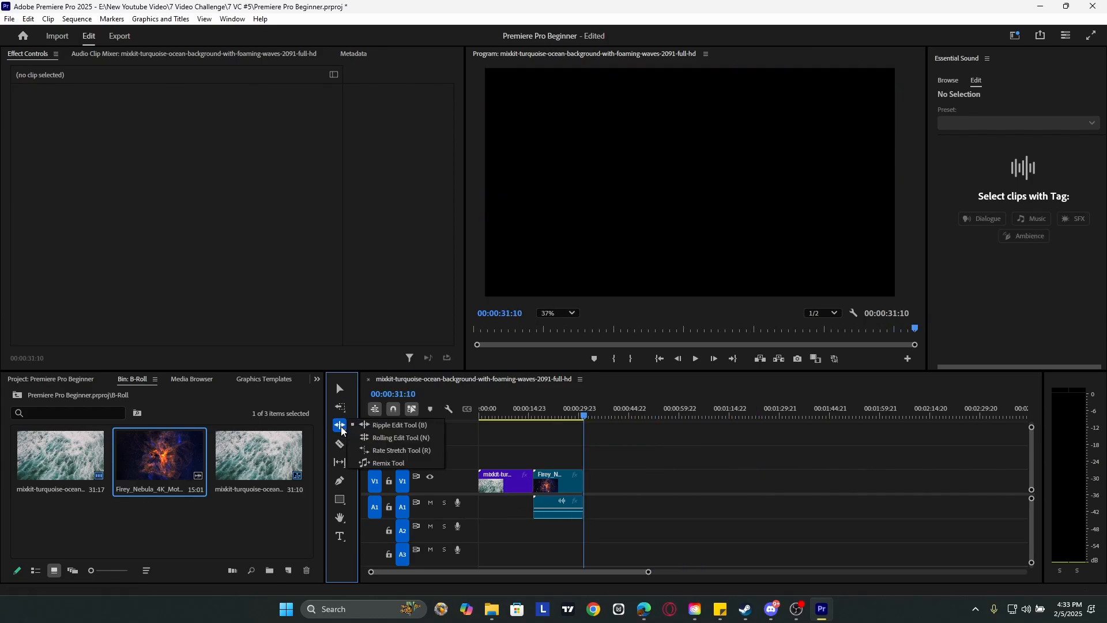
pyautogui.click(392, 448)
pyautogui.moveTo(648, 572); pyautogui.dragTo(577, 575)
pyautogui.moveTo(663, 418)
pyautogui.mouseDown()
pyautogui.moveTo(690, 417)
pyautogui.moveTo(646, 417)
pyautogui.mouseUp()
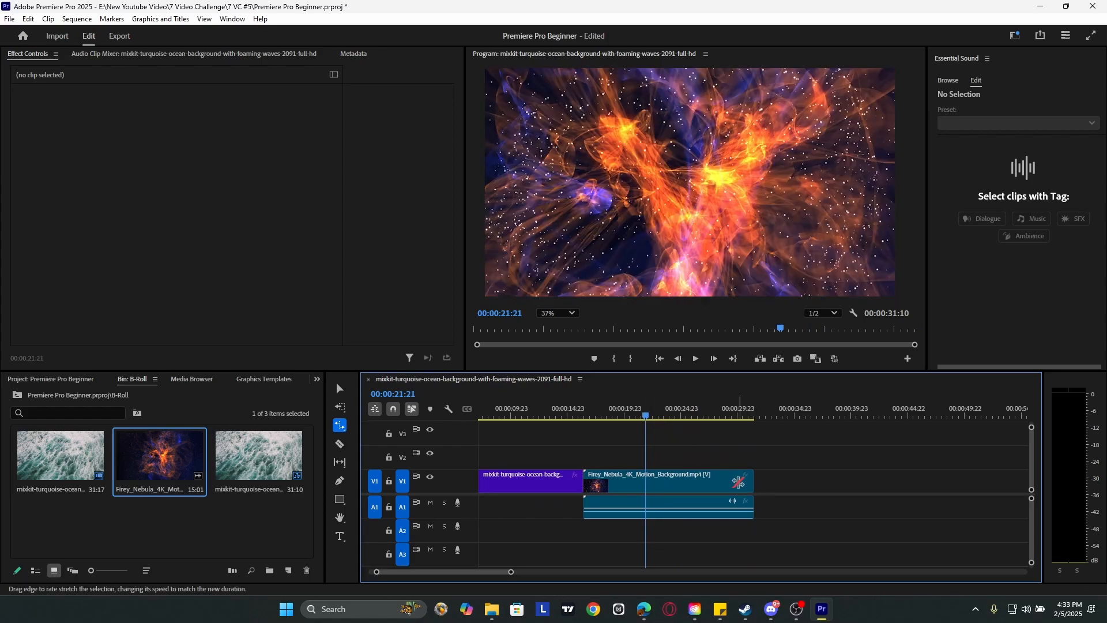
pyautogui.moveTo(750, 482); pyautogui.dragTo(628, 484)
pyautogui.click(580, 416)
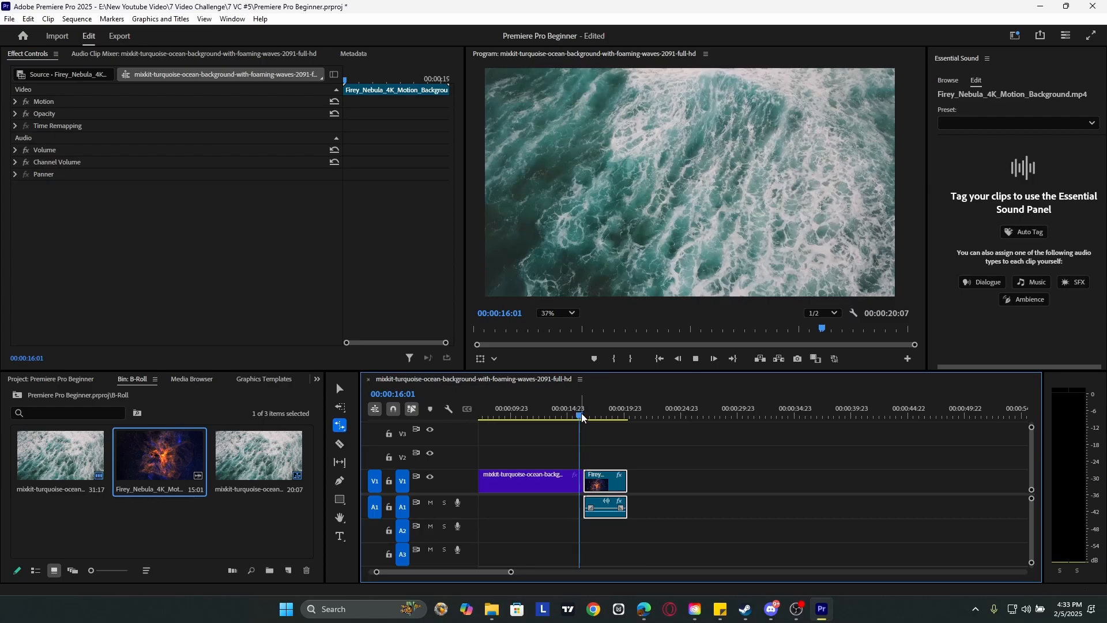
pyautogui.press('space')
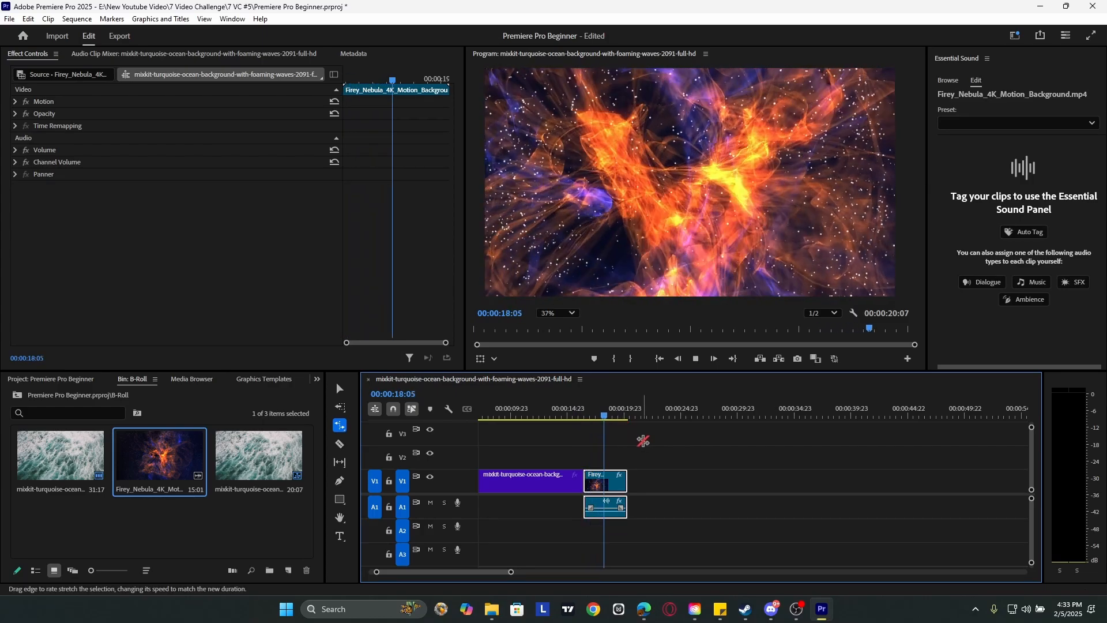
pyautogui.press('space')
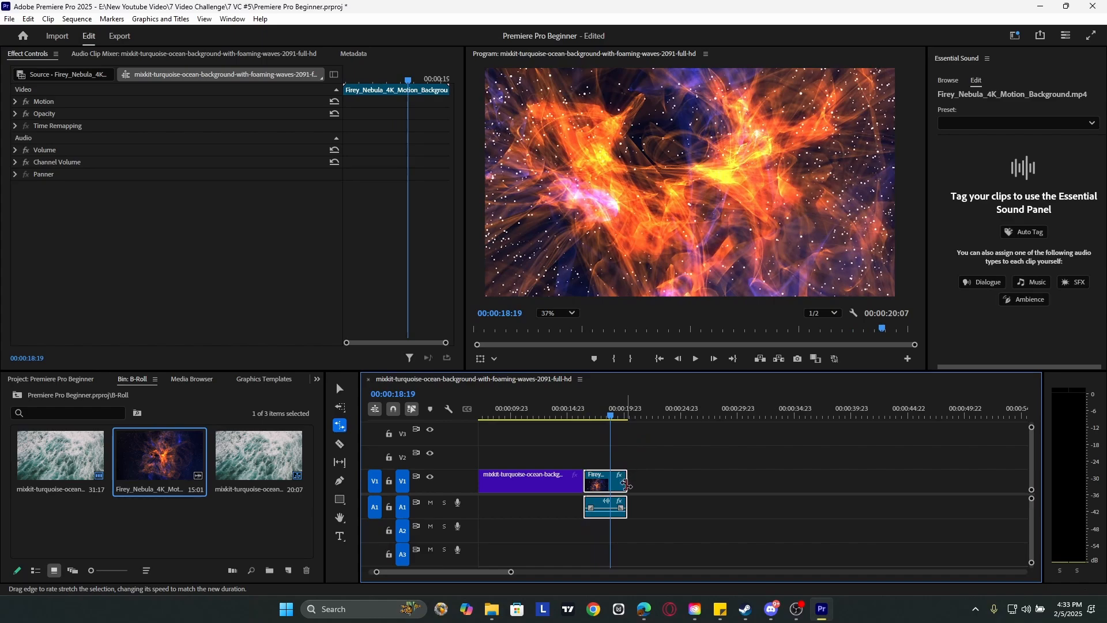
# - Rate-stretch the nebula clip to end at about 00:00:46:22, play it, and undo the speed changes
pyautogui.moveTo(627, 485); pyautogui.dragTo(927, 485)
pyautogui.press('space')
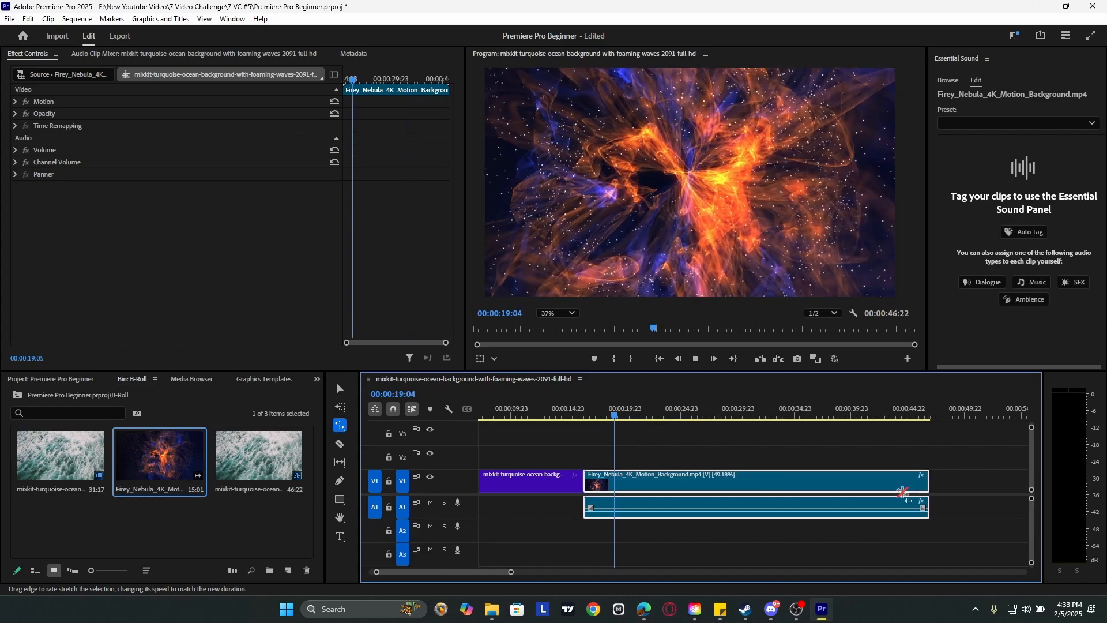
pyautogui.hotkey('ctrl', 'z')
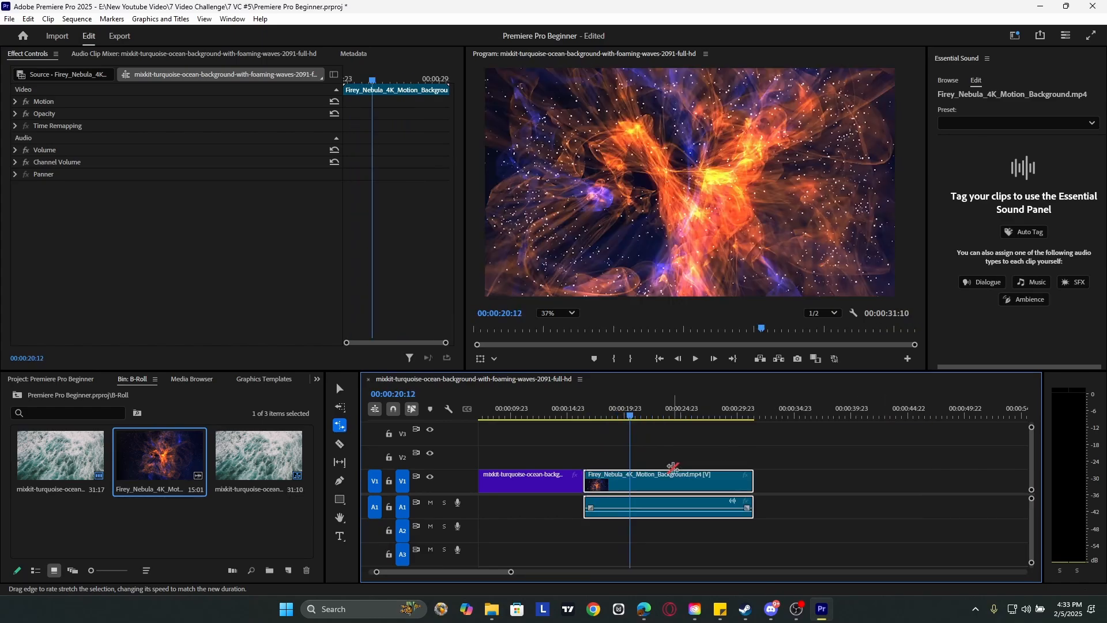
# - Try cutting the nebula clip at two points with the Razor tool, and undo the cuts
pyautogui.click(341, 446)
pyautogui.click(618, 483)
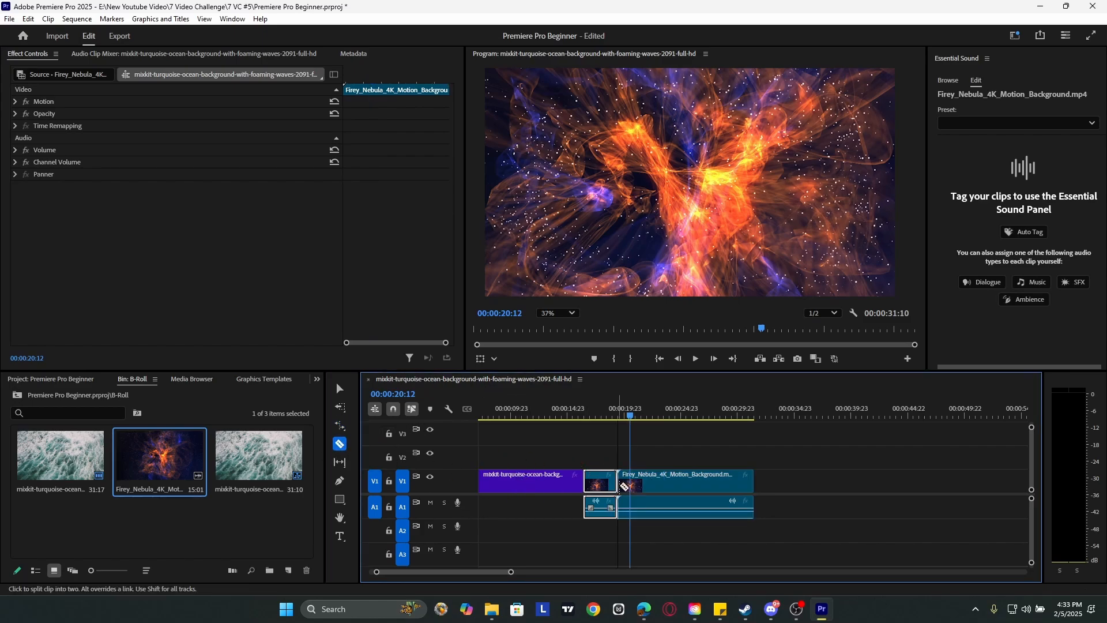
pyautogui.click(667, 486)
pyautogui.hotkey('ctrl', 'z')
pyautogui.hotkey('ctrl', 'z')
pyautogui.hotkey('ctrl', 'z')
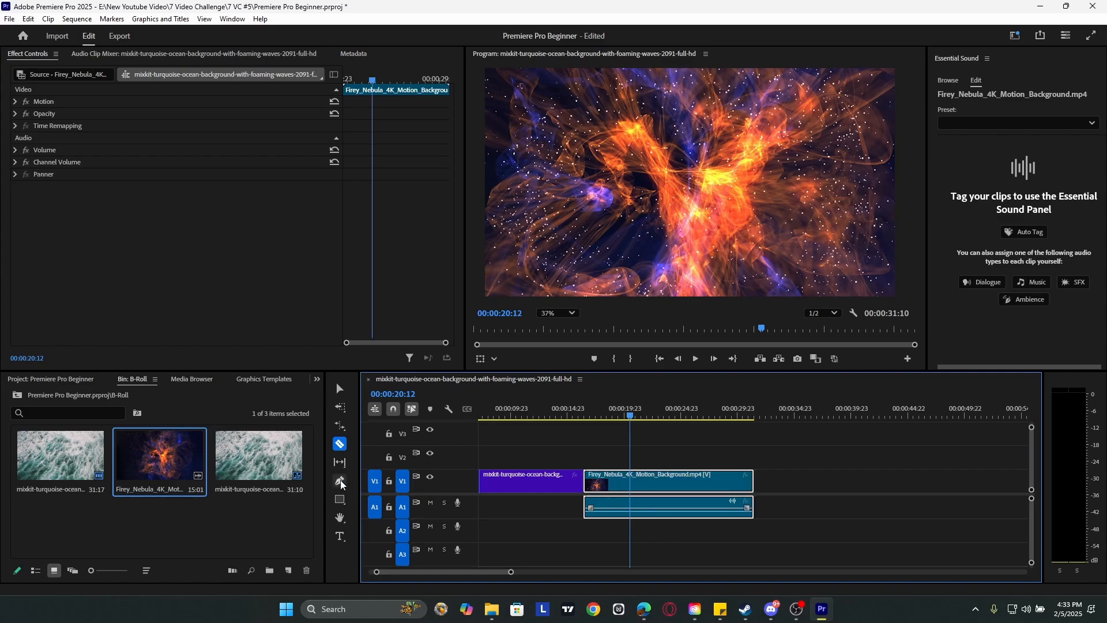
# - Try drawing a curved freeform shape over the nebula frame with the Pen tool, and undo the graphic
pyautogui.click(340, 480)
pyautogui.moveTo(613, 213); pyautogui.dragTo(752, 267)
pyautogui.moveTo(760, 191)
pyautogui.mouseDown()
pyautogui.moveTo(666, 138)
pyautogui.moveTo(575, 172)
pyautogui.mouseUp()
pyautogui.moveTo(634, 138)
pyautogui.mouseDown()
pyautogui.moveTo(759, 166)
pyautogui.moveTo(808, 125)
pyautogui.moveTo(891, 109)
pyautogui.mouseUp()
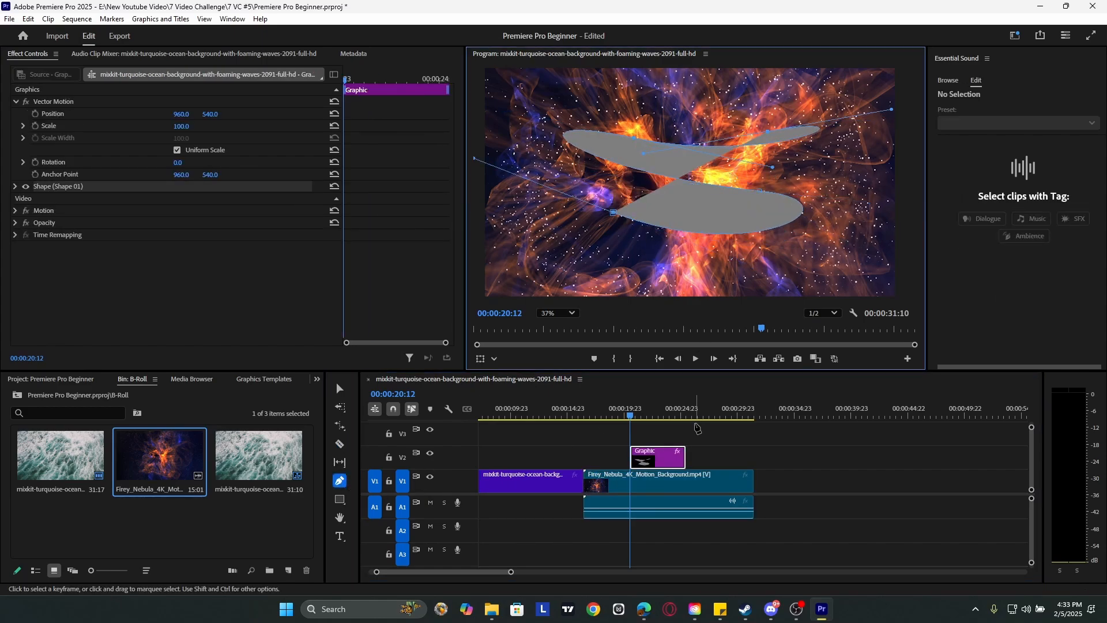
pyautogui.hotkey('ctrl', 'z')
pyautogui.hotkey('ctrl', 'z')
pyautogui.hotkey('ctrl', 'z')
pyautogui.hotkey('ctrl', 'z')
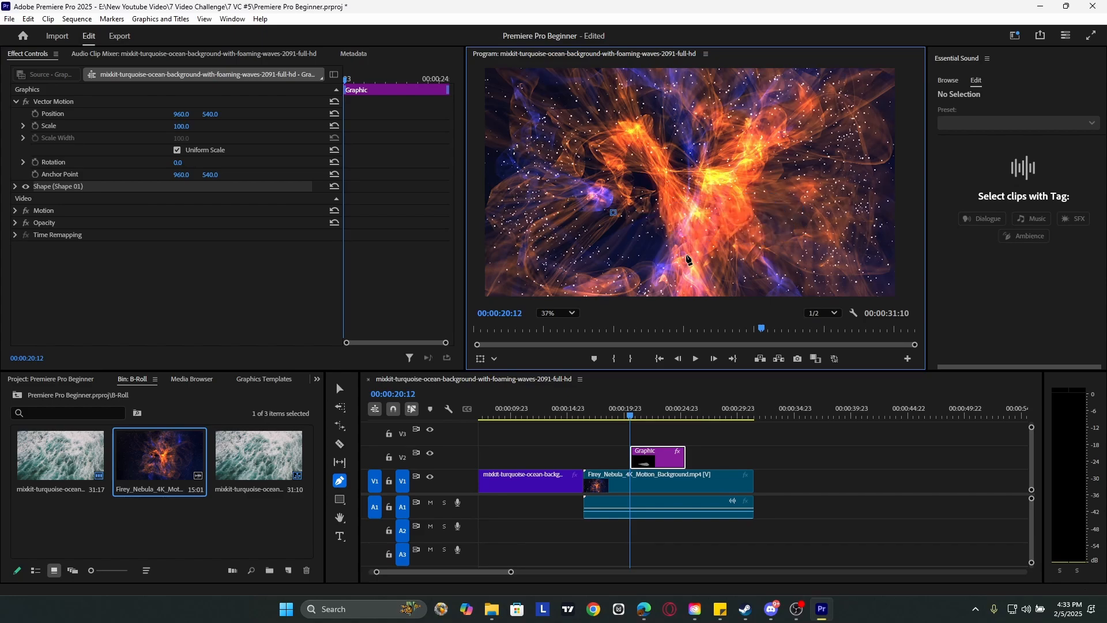
pyautogui.hotkey('ctrl', 'z')
pyautogui.hotkey('ctrl', 'z')
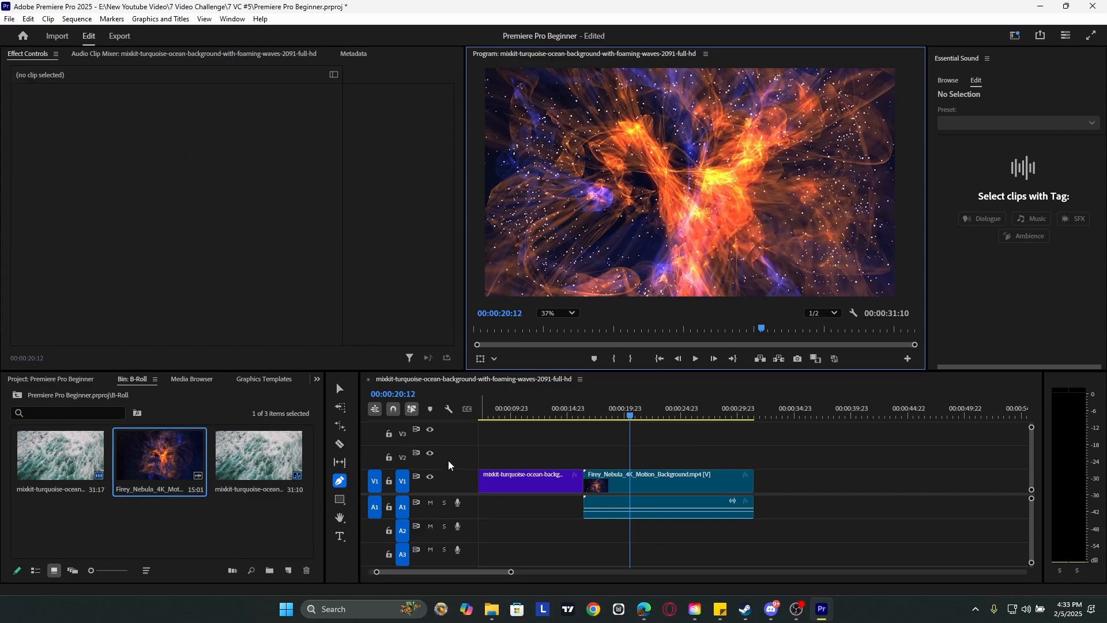
# - Add the text "Galaxy" over the nebula clip at 00:00:20:12 and move it close to the centre of the frame
pyautogui.click(341, 536)
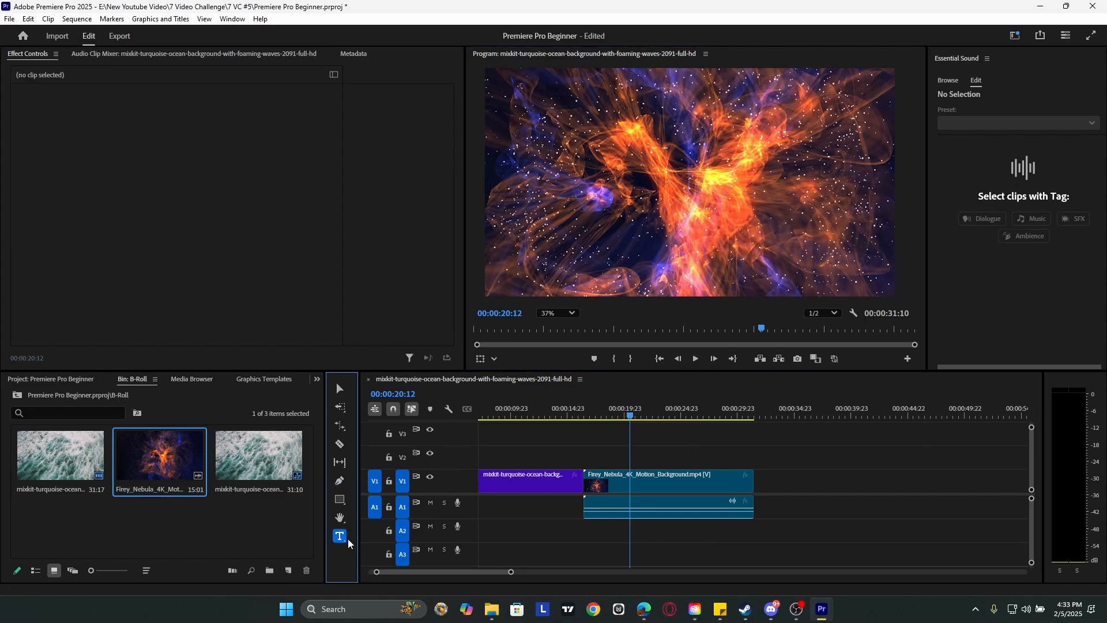
pyautogui.click(647, 199)
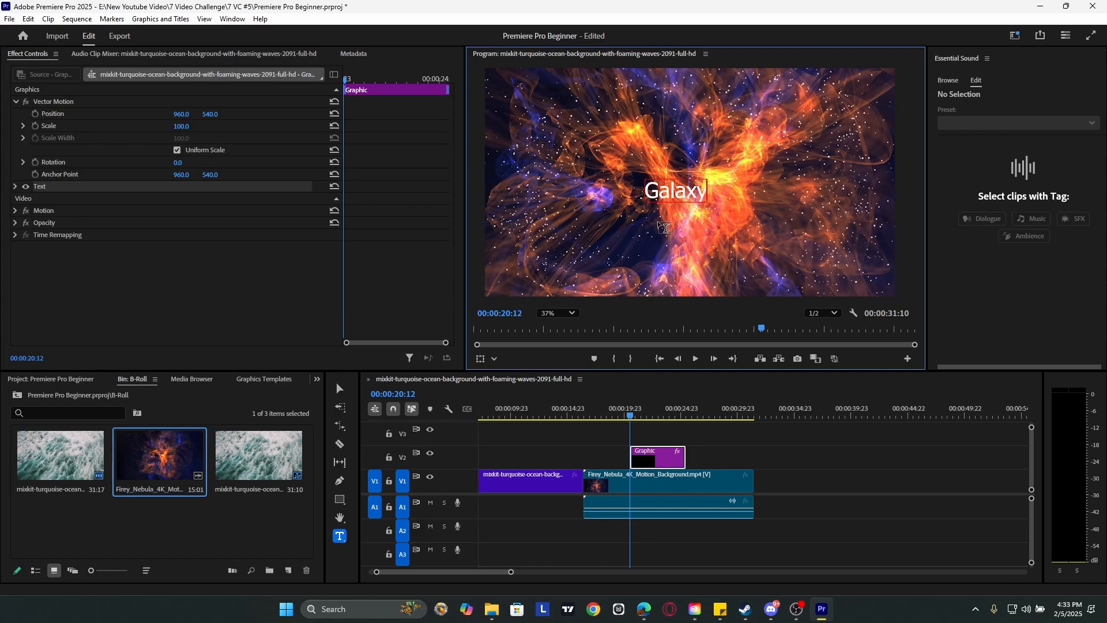
pyautogui.click(661, 216)
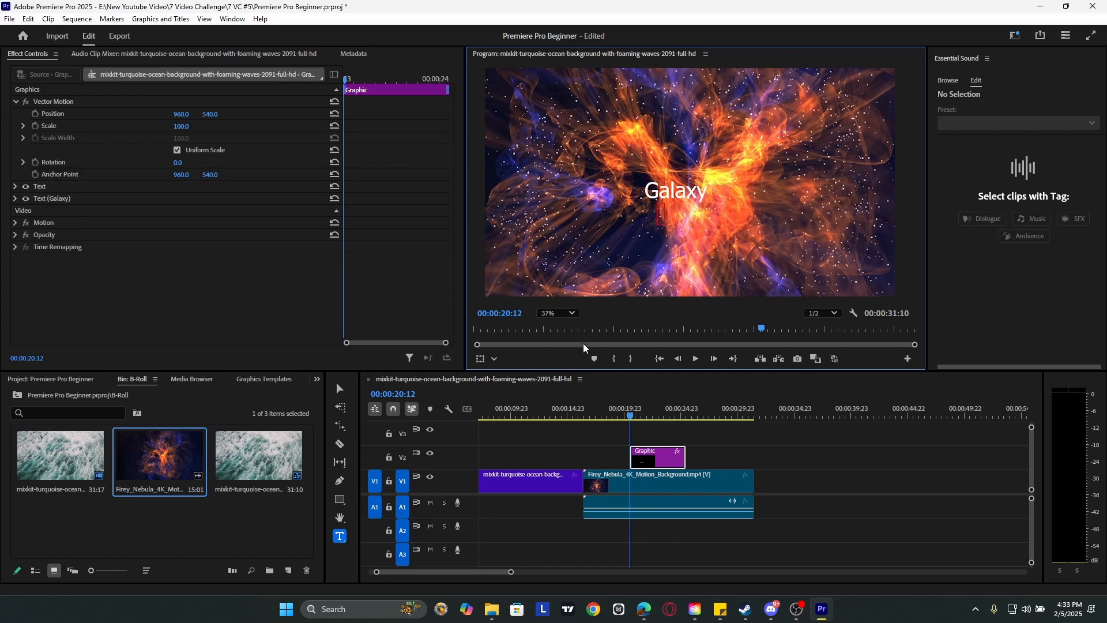
pyautogui.click(338, 391)
pyautogui.click(668, 195)
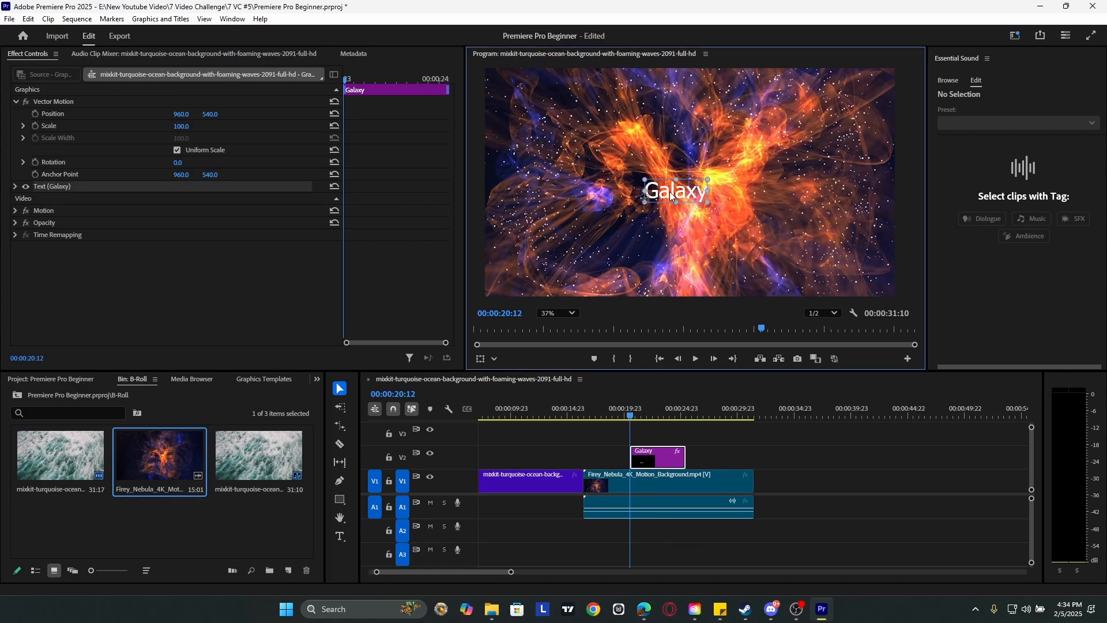
pyautogui.moveTo(669, 193); pyautogui.dragTo(701, 228)
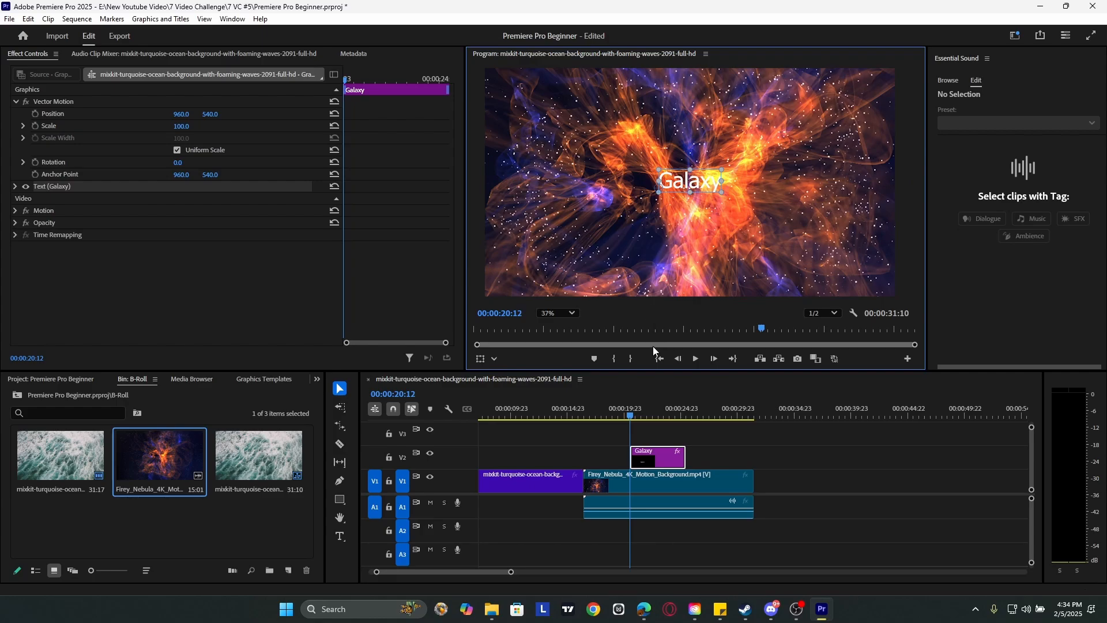
# - Play the sequence around the start of the Galaxy title, and return the playhead to about 00:00:19:14
pyautogui.press('space')
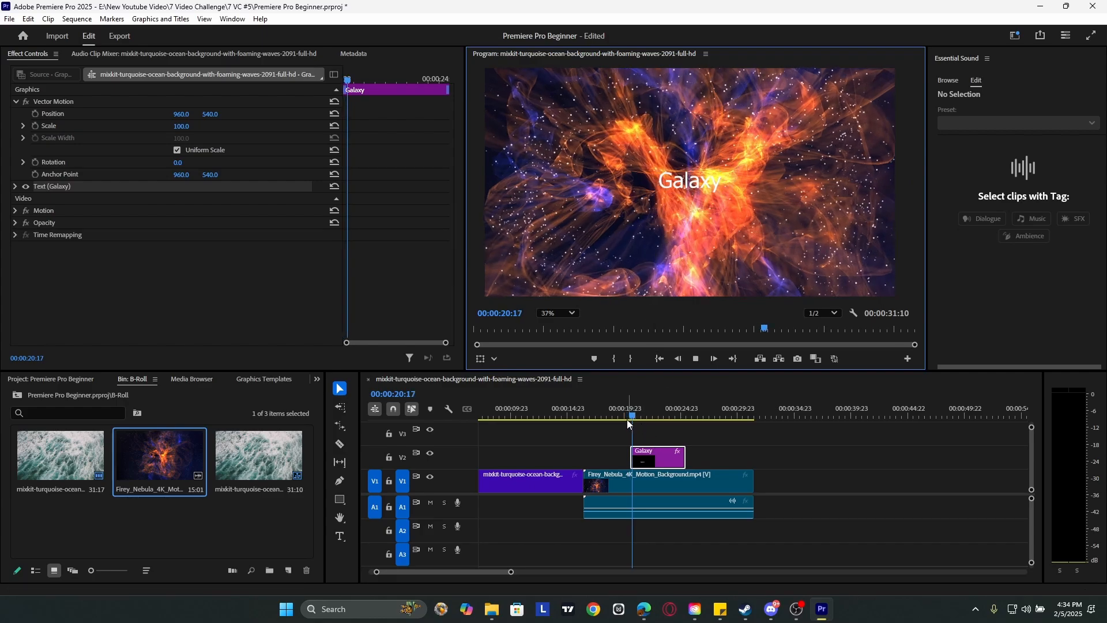
pyautogui.press('space')
pyautogui.click(618, 416)
pyautogui.press('space')
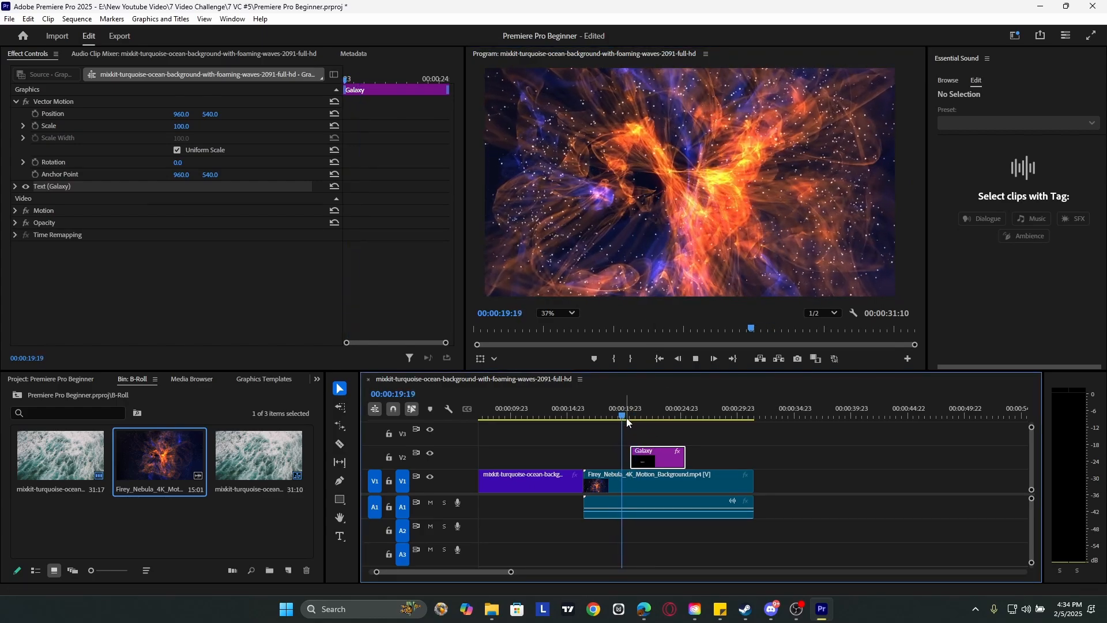
pyautogui.press('space')
pyautogui.click(619, 418)
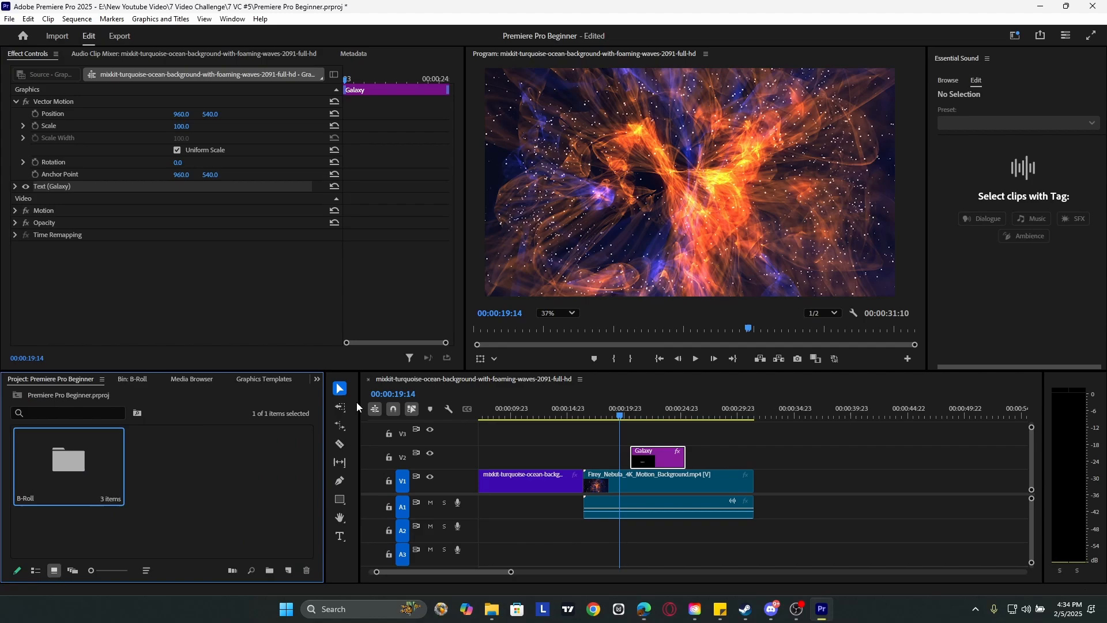
# - Change the font of the Galaxy title's text to Ravie
pyautogui.click(606, 405)
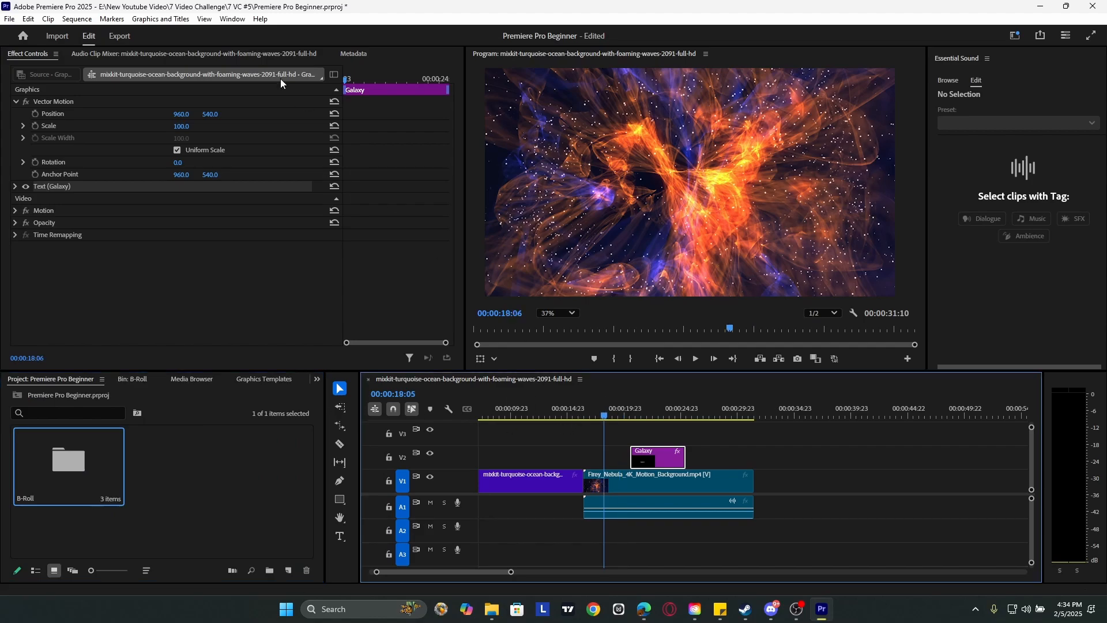
pyautogui.click(15, 186)
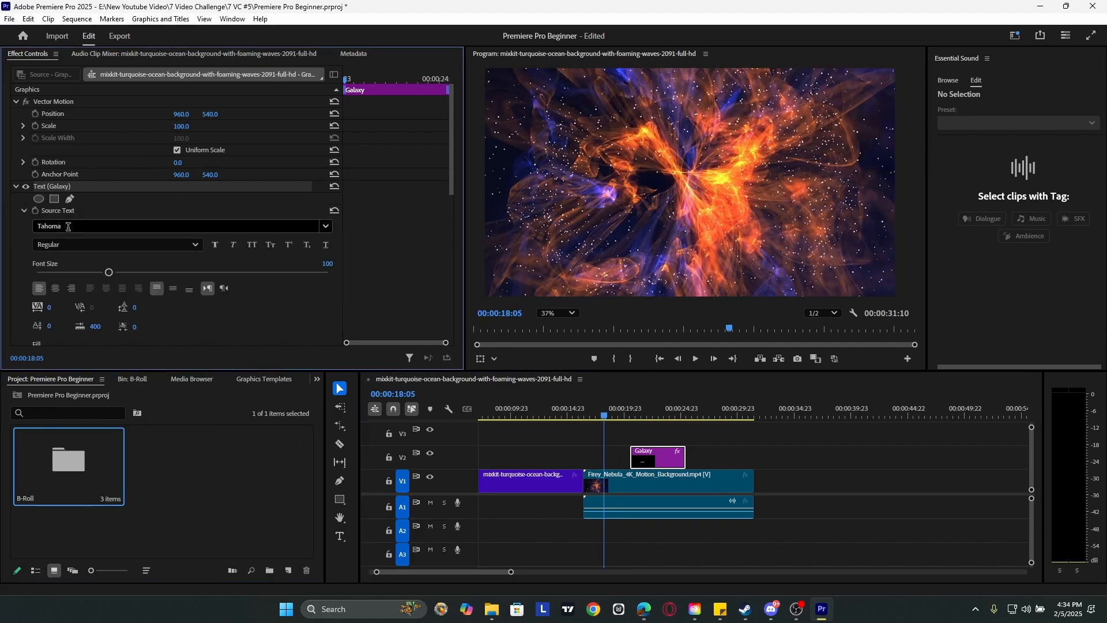
pyautogui.click(130, 227)
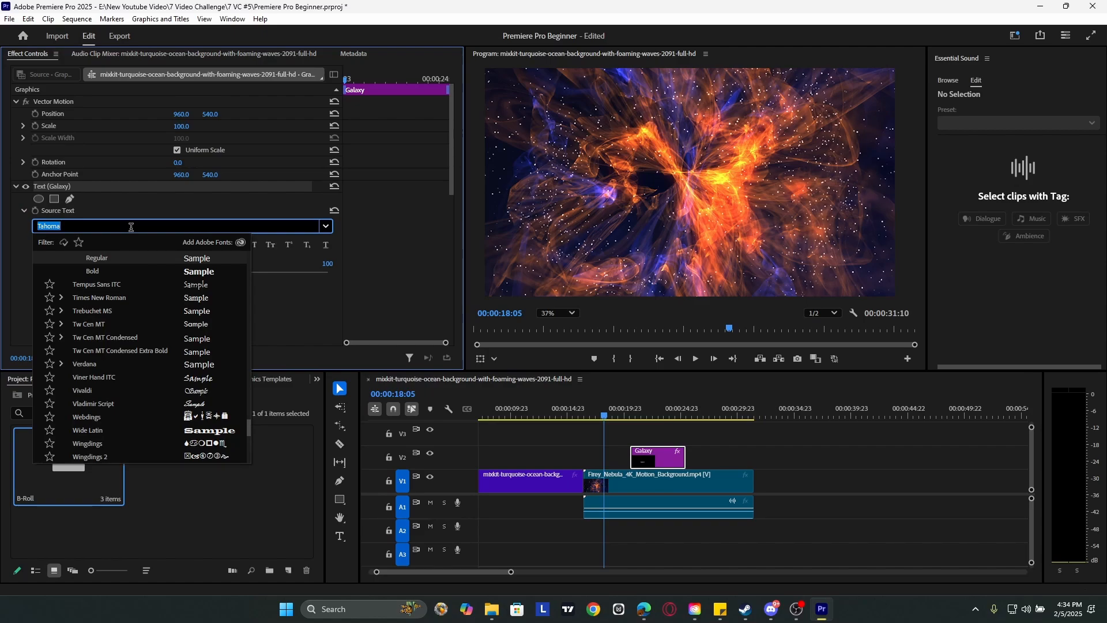
pyautogui.write('Racv')
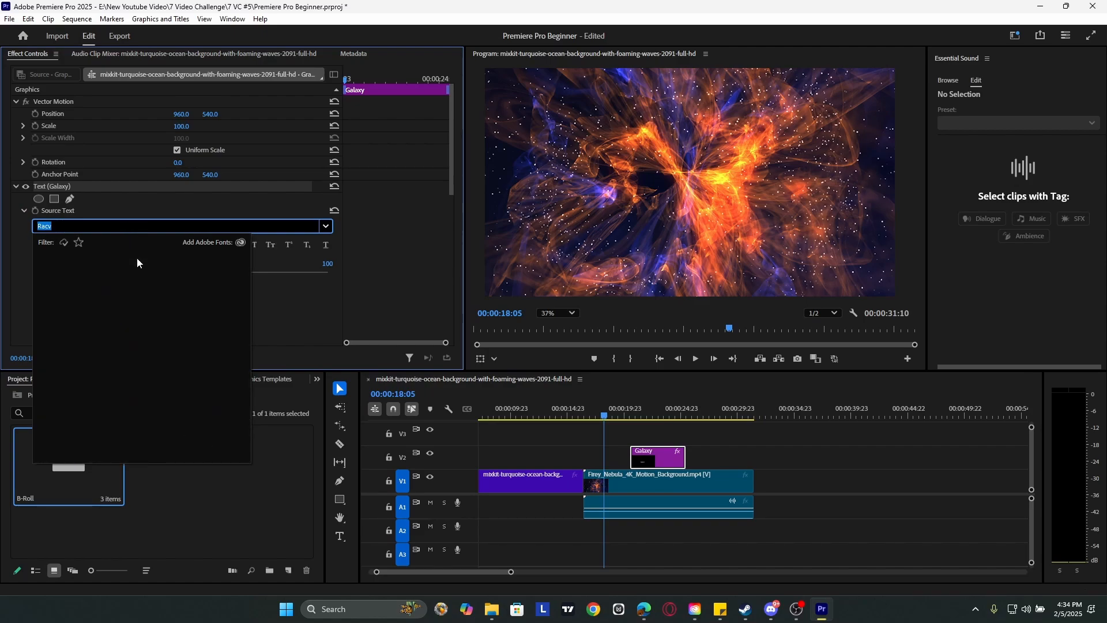
pyautogui.write('Rav')
pyautogui.click(108, 264)
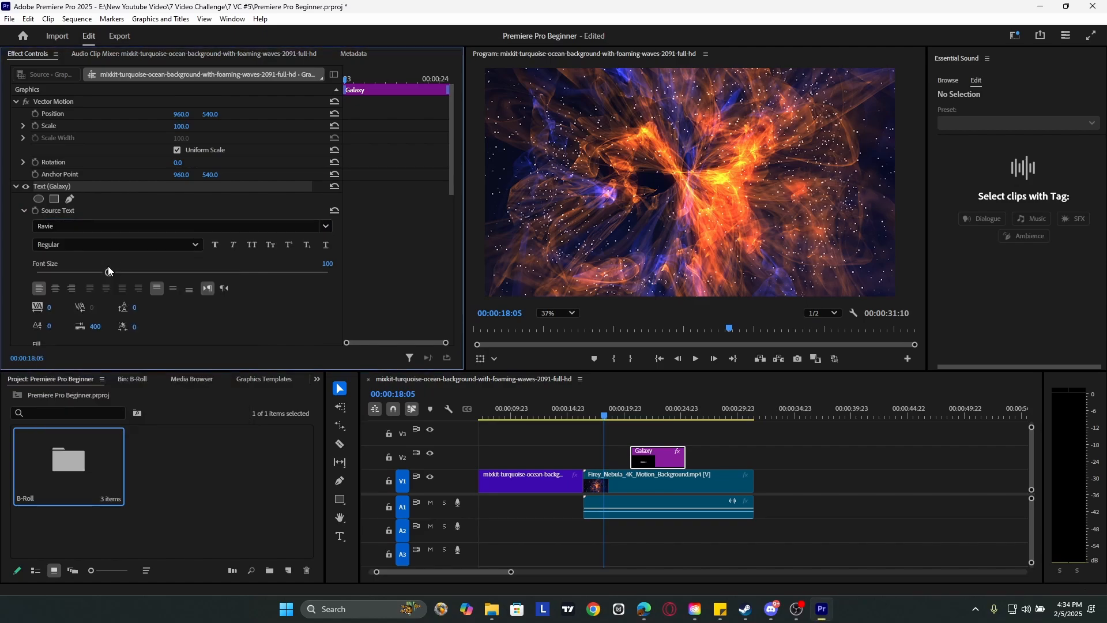
# - Increase the Galaxy text's font size to 250 and move the text back to the centre of the frame
pyautogui.moveTo(109, 272); pyautogui.dragTo(221, 272)
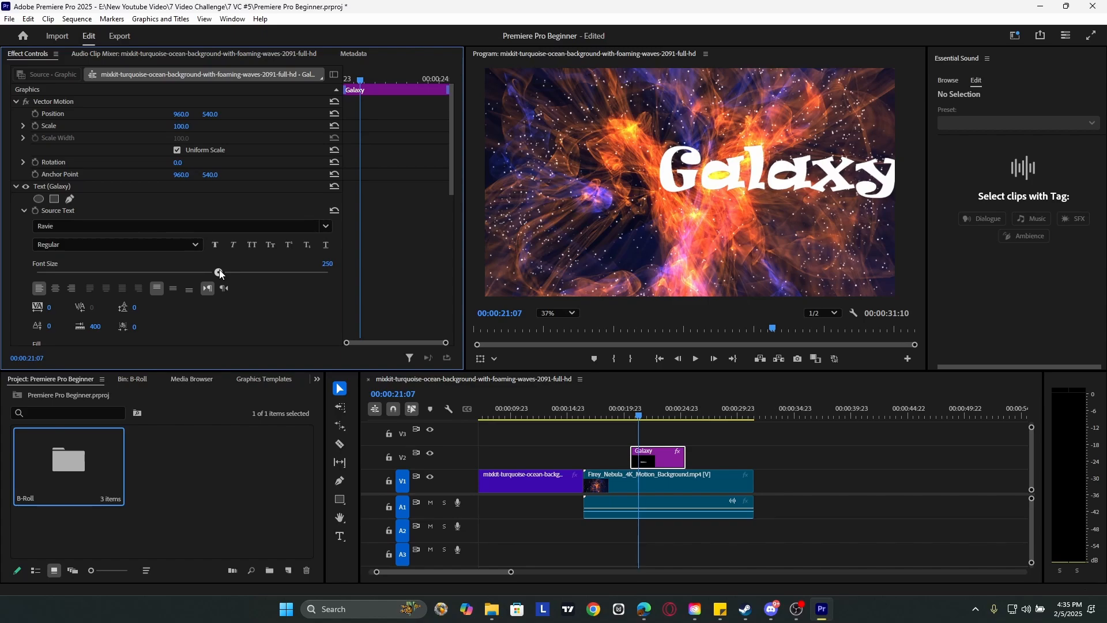
pyautogui.click(789, 178)
pyautogui.moveTo(789, 178); pyautogui.dragTo(688, 187)
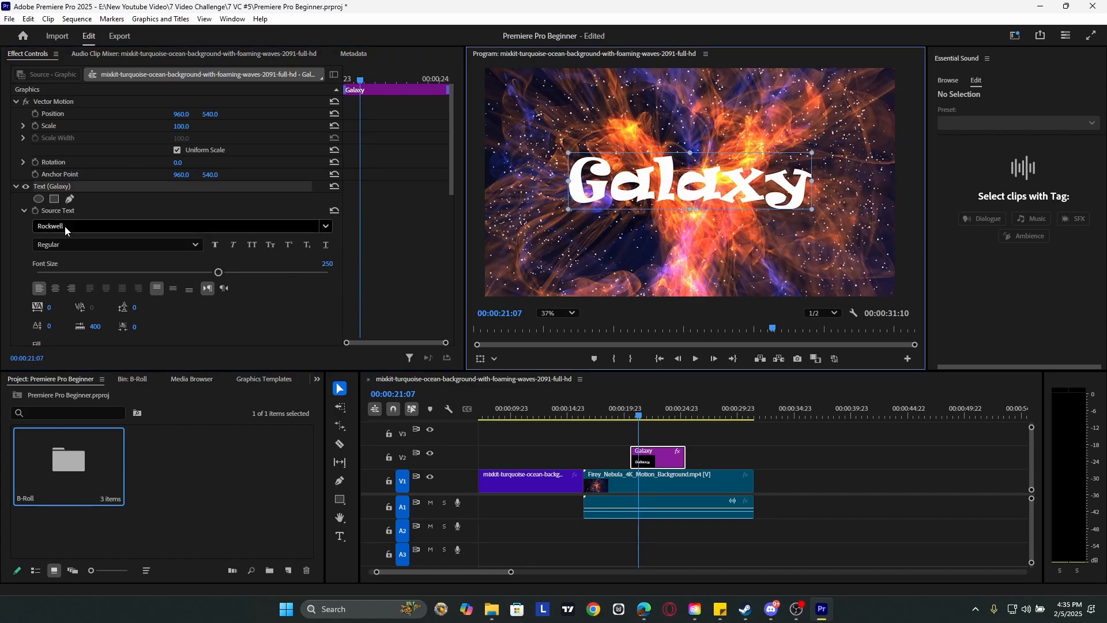
# - Enable a stroke on the Galaxy text and colour it purple
pyautogui.scroll(-4, 24, 262)
pyautogui.click(36, 263)
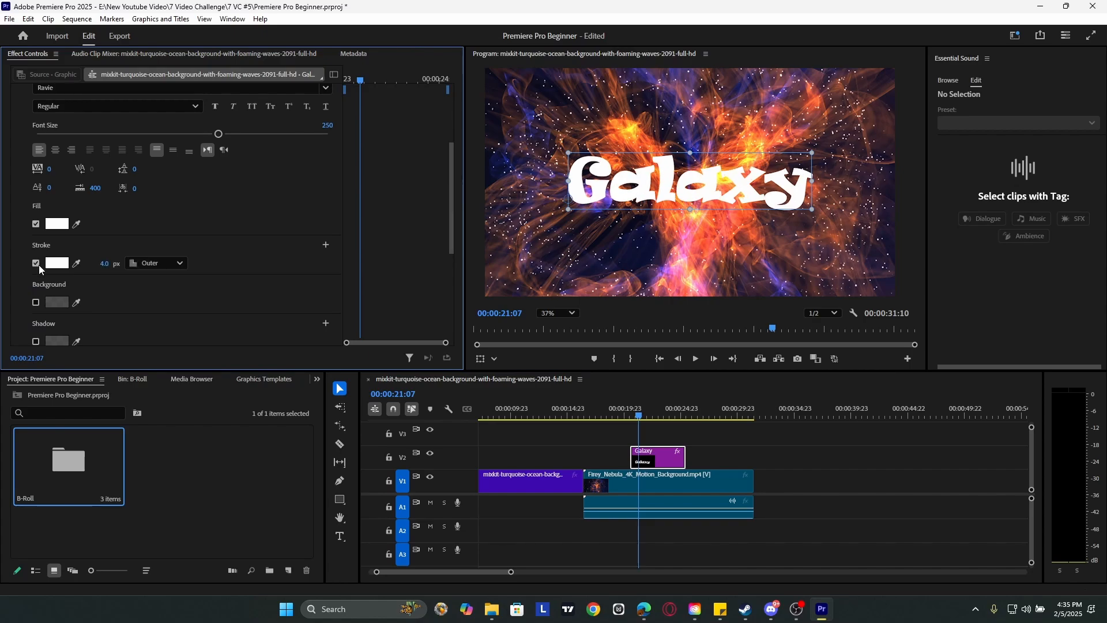
pyautogui.click(51, 265)
pyautogui.moveTo(507, 288); pyautogui.dragTo(554, 327)
pyautogui.click(575, 339)
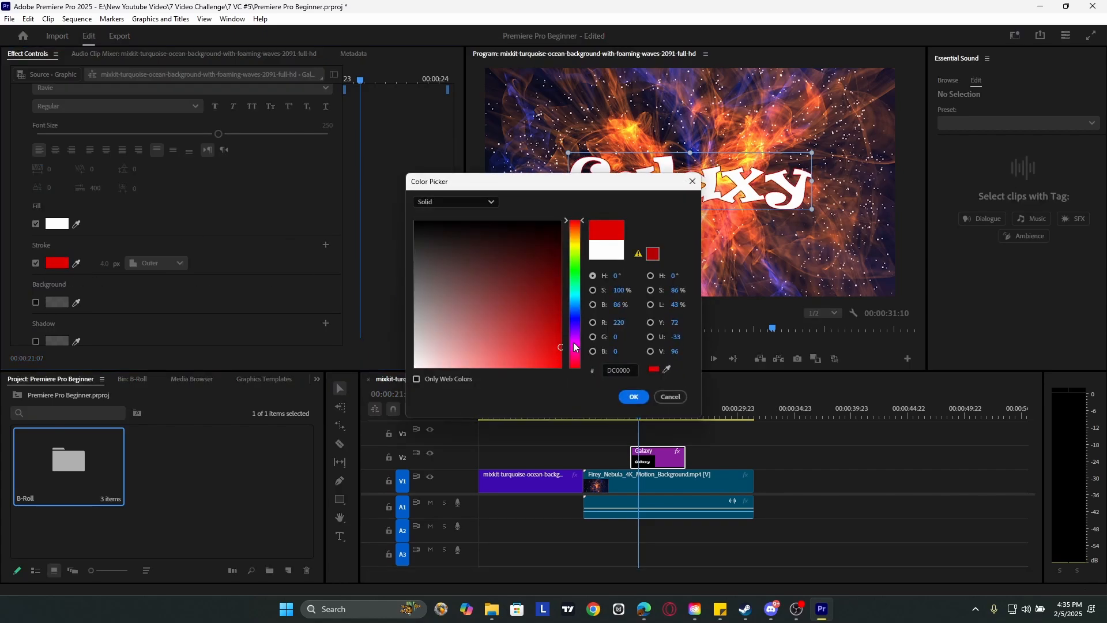
pyautogui.click(546, 338)
pyautogui.click(619, 396)
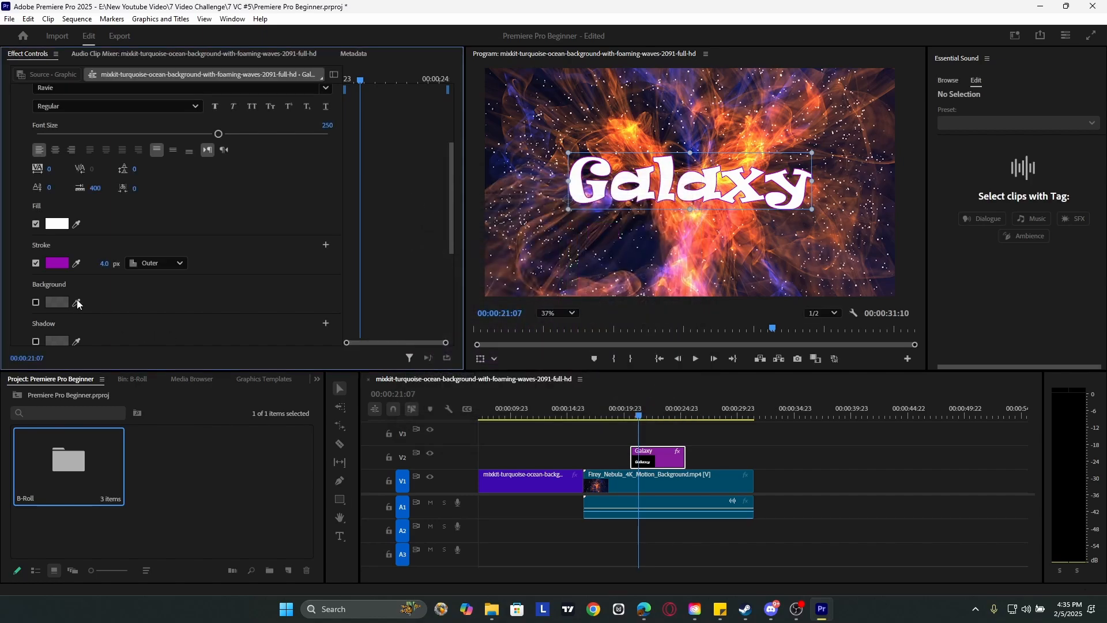
# - Enable a shadow on the Galaxy text, and preview the styled title at about 00:00:21:17 with nothing selected
pyautogui.scroll(-2, 41, 297)
pyautogui.click(36, 307)
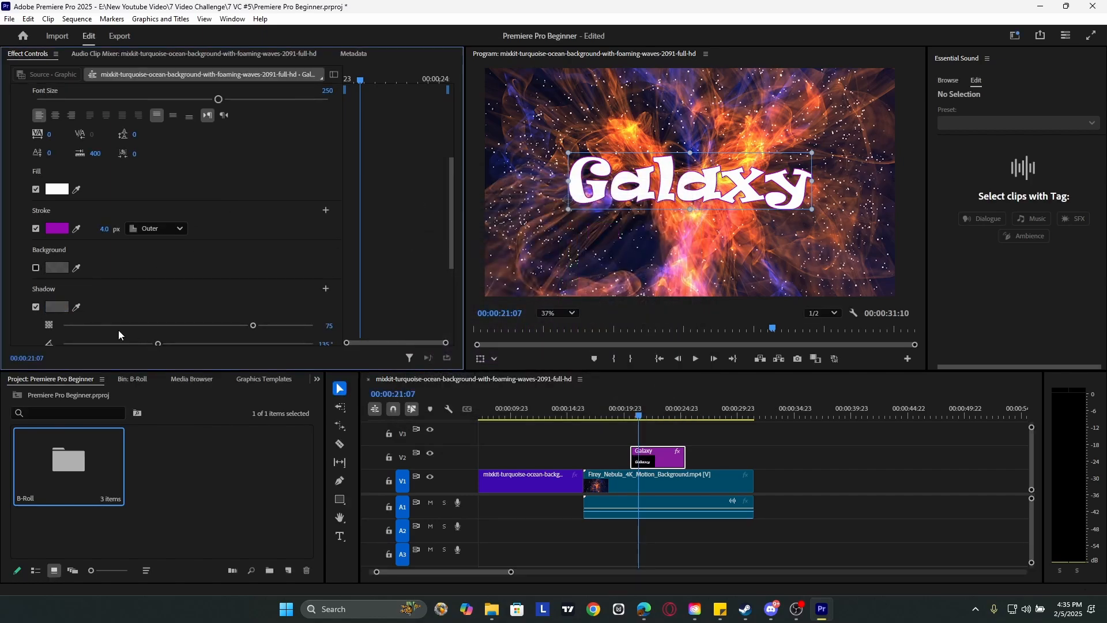
pyautogui.click(637, 425)
pyautogui.moveTo(636, 420)
pyautogui.mouseDown()
pyautogui.moveTo(659, 417)
pyautogui.moveTo(631, 416)
pyautogui.moveTo(644, 417)
pyautogui.mouseUp()
pyautogui.click(647, 426)
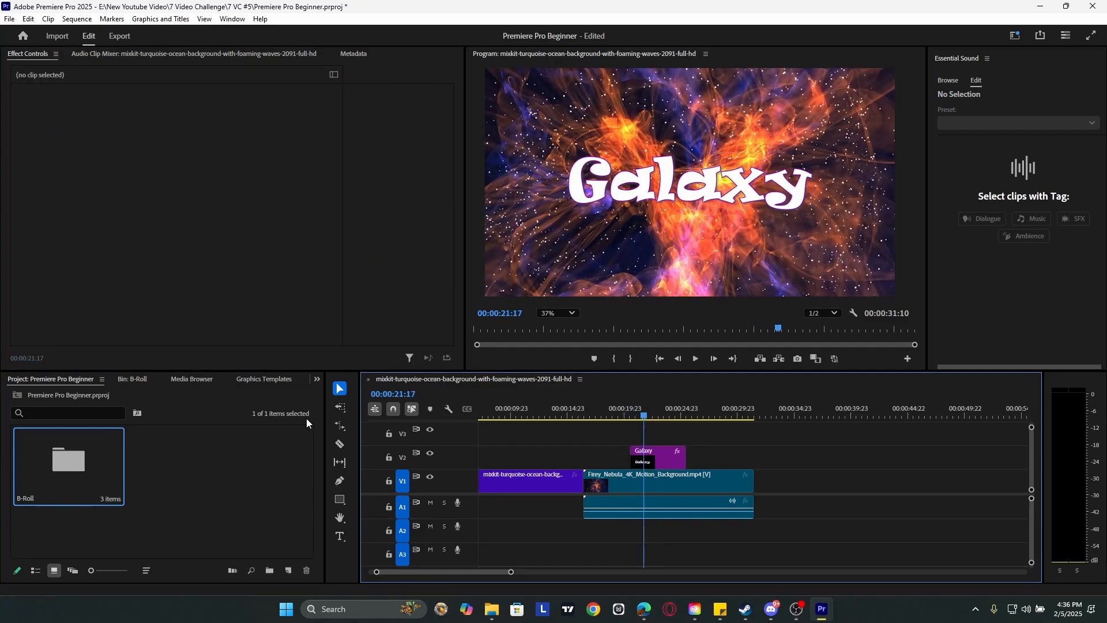
pyautogui.click(649, 453)
pyautogui.click(650, 427)
# - Find the Cross Dissolve video transition and apply it to the start of the Galaxy title
pyautogui.click(317, 379)
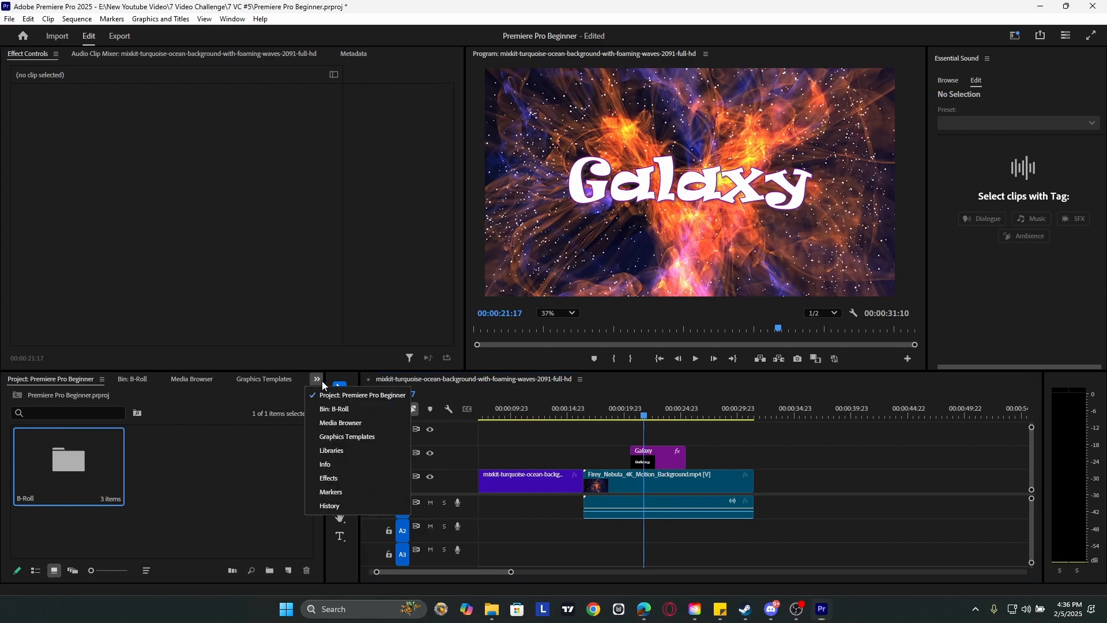
pyautogui.click(329, 478)
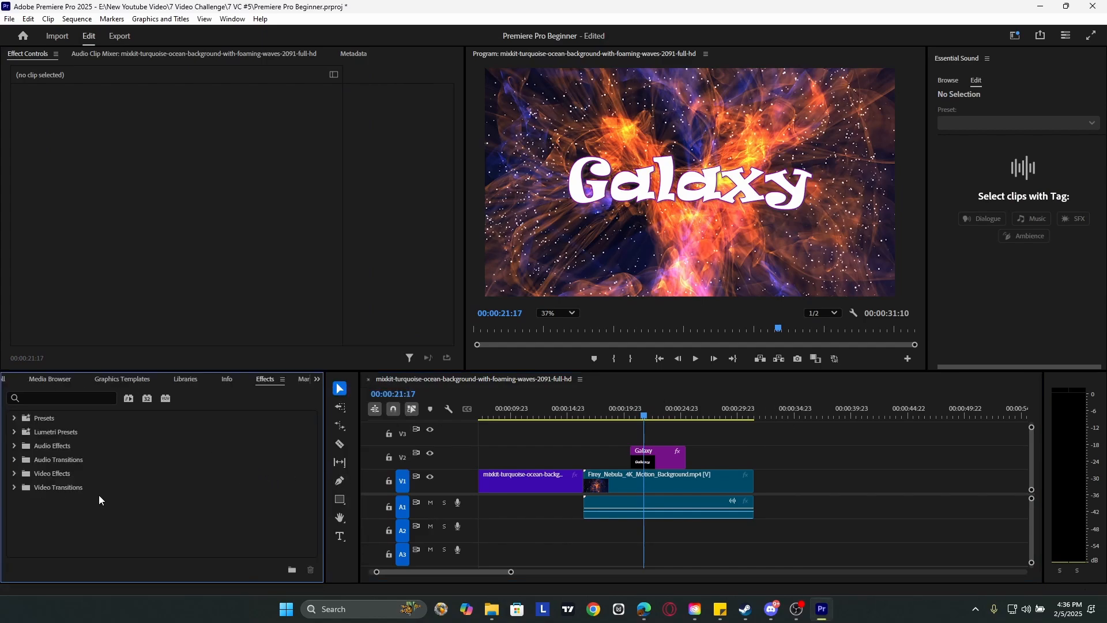
pyautogui.click(14, 488)
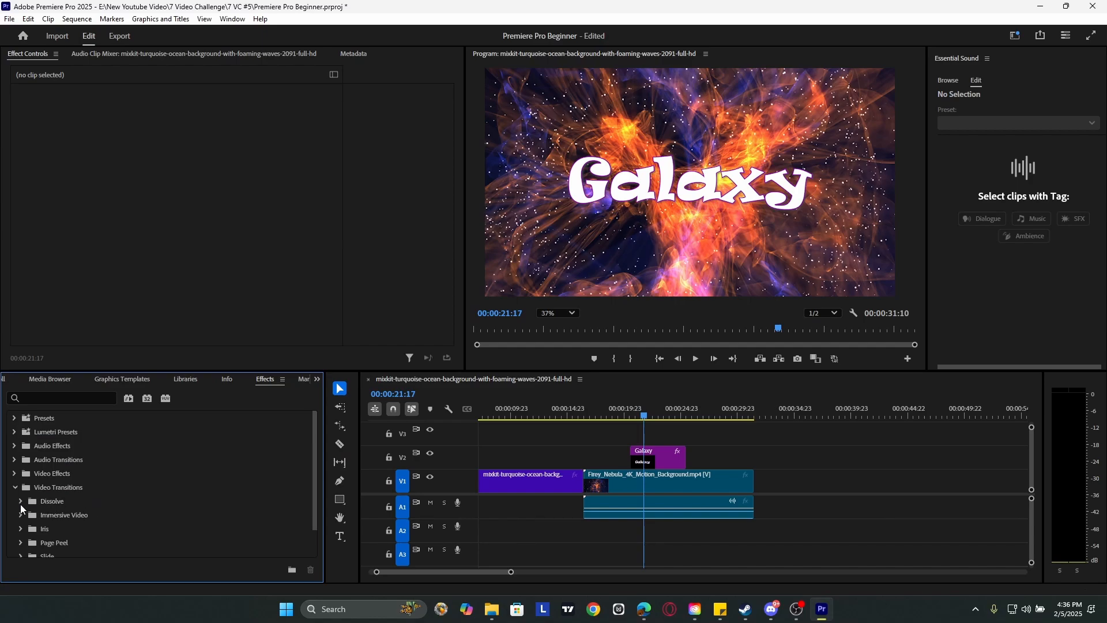
pyautogui.click(21, 502)
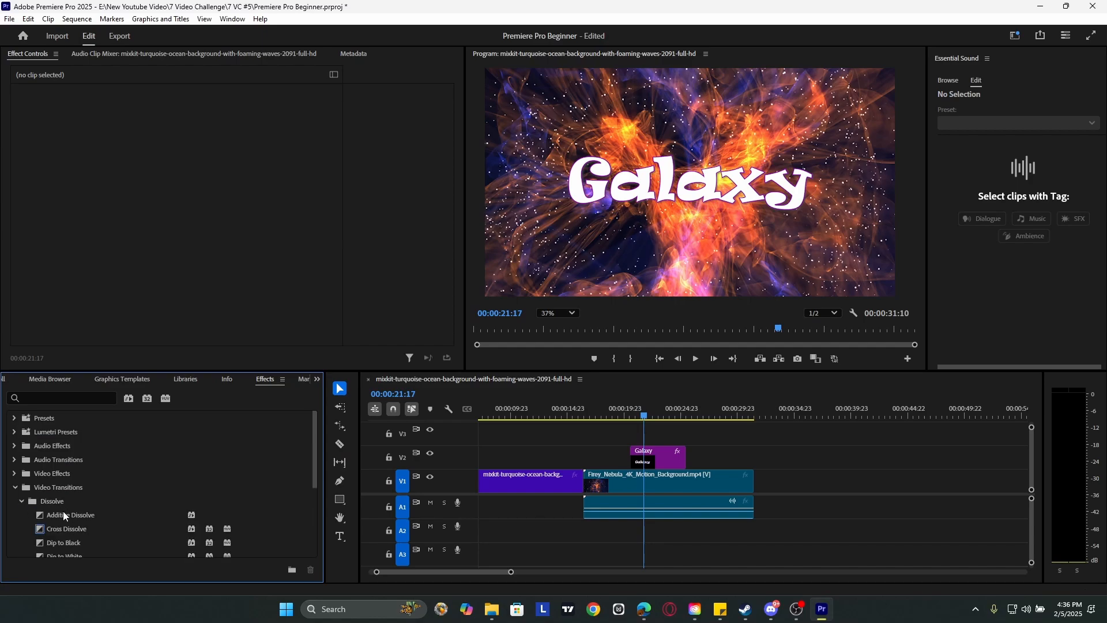
pyautogui.scroll(-1, 63, 515)
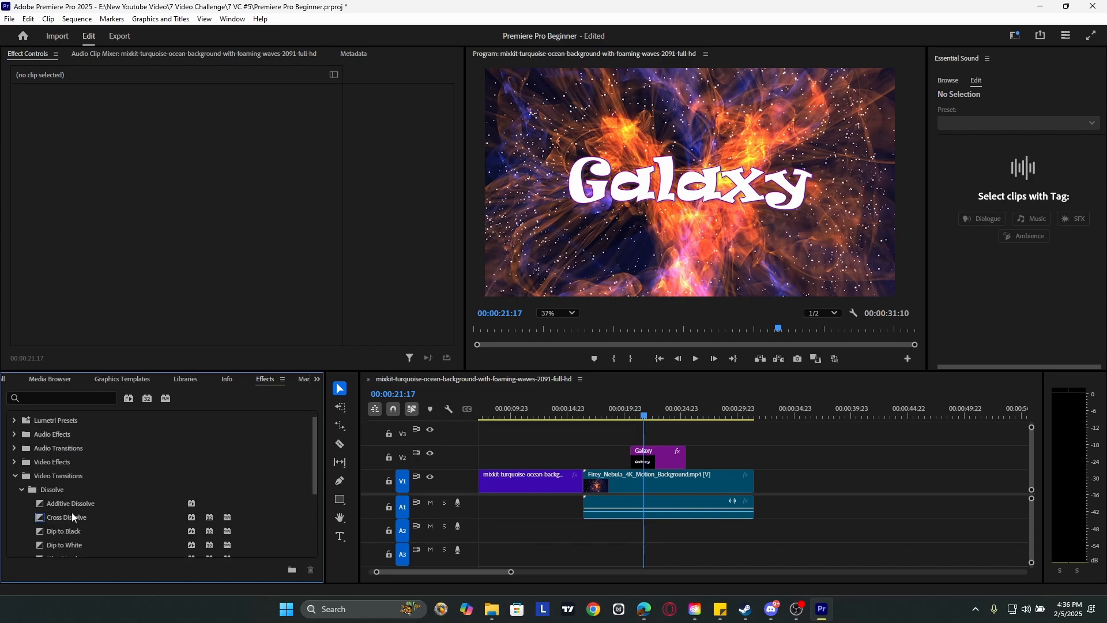
pyautogui.moveTo(64, 518); pyautogui.dragTo(640, 466)
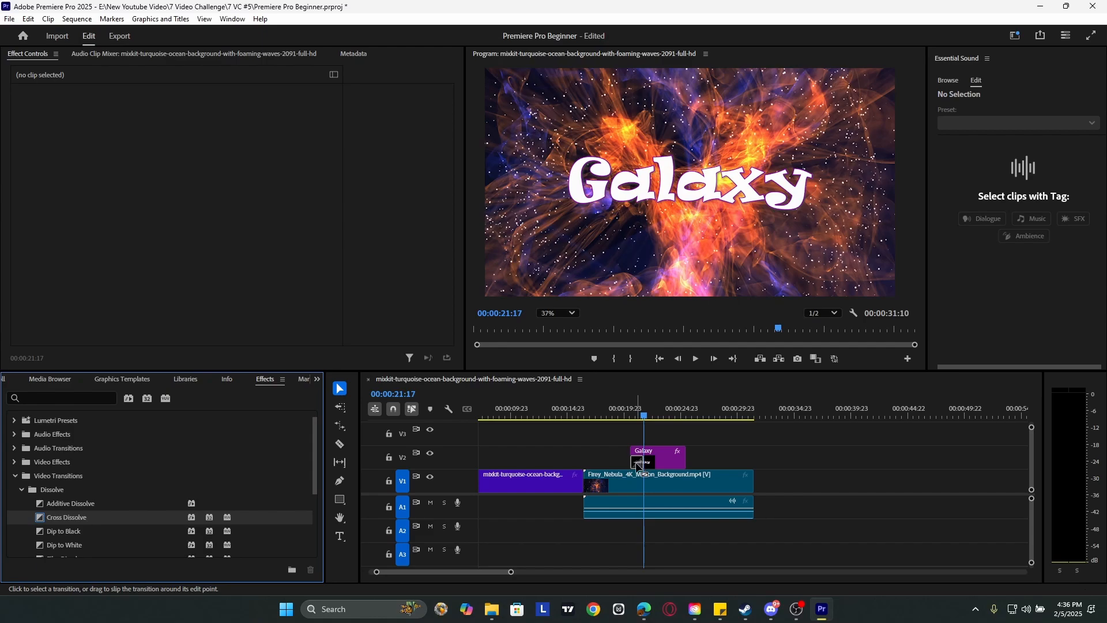
# - Set the duration of the Galaxy title's Cross Dissolve to 00:00:02:06
pyautogui.click(632, 416)
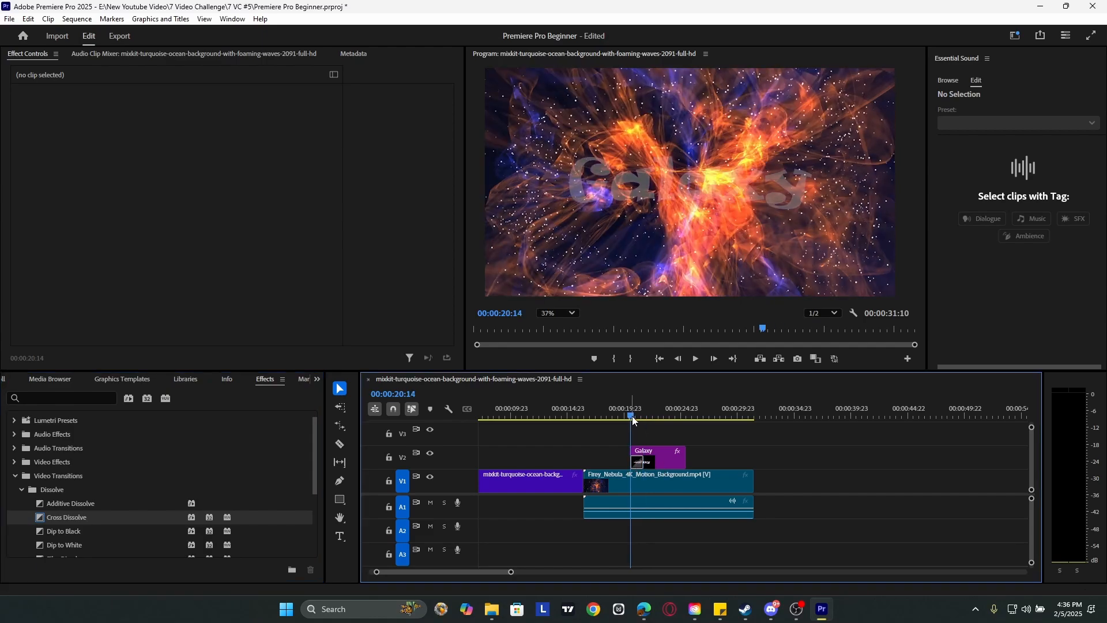
pyautogui.doubleClick(638, 462)
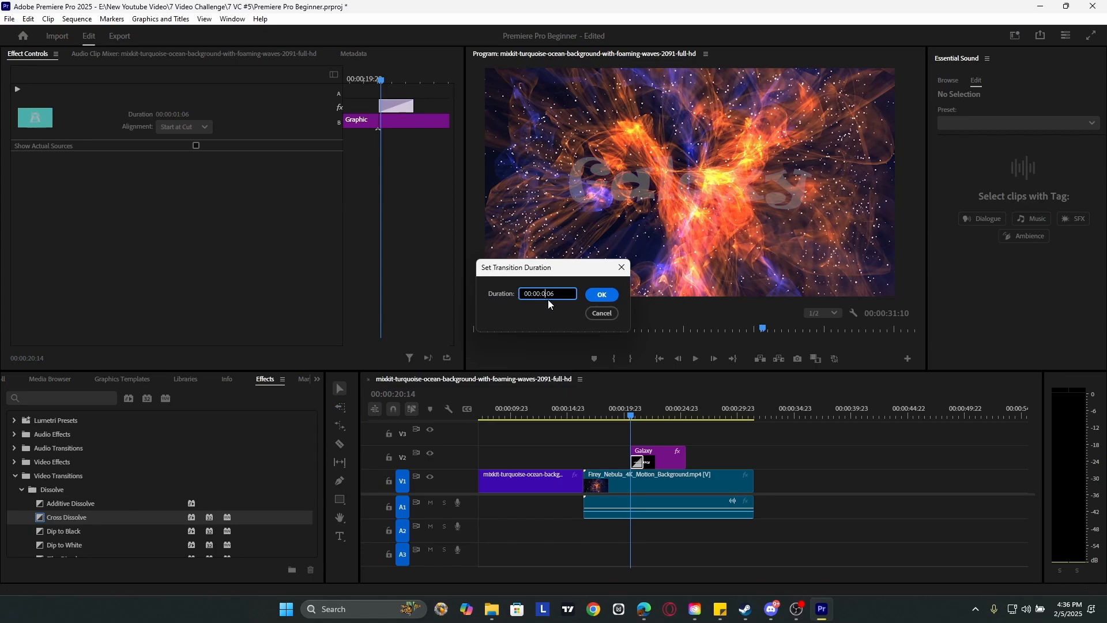
pyautogui.write('206')
pyautogui.click(601, 298)
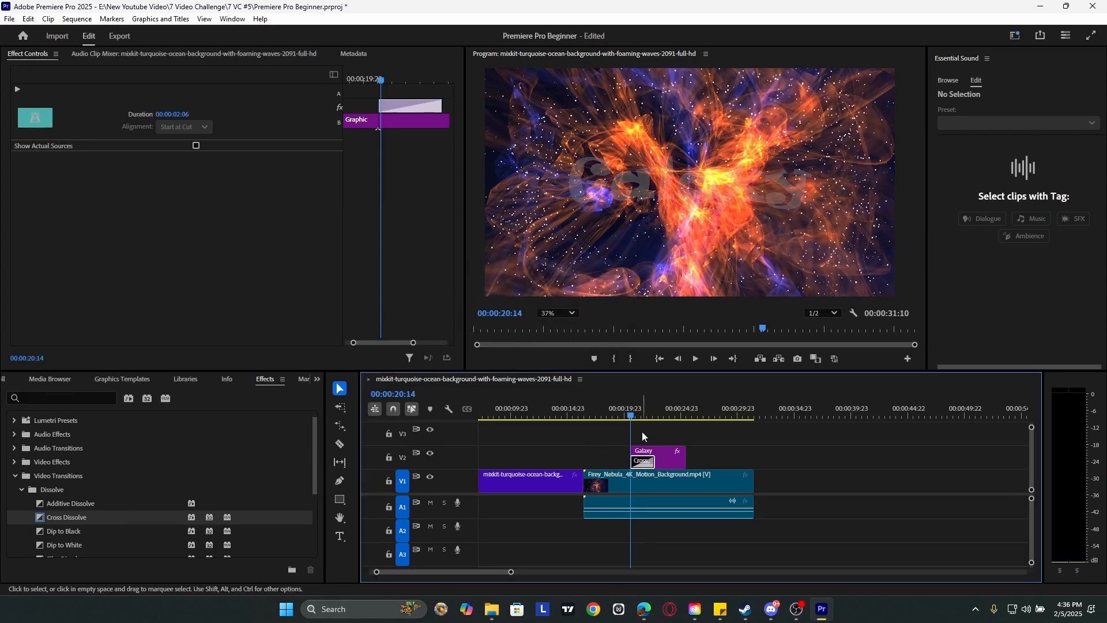
# - Play the start of the Galaxy title twice to check the dissolve
pyautogui.click(628, 417)
pyautogui.press('space')
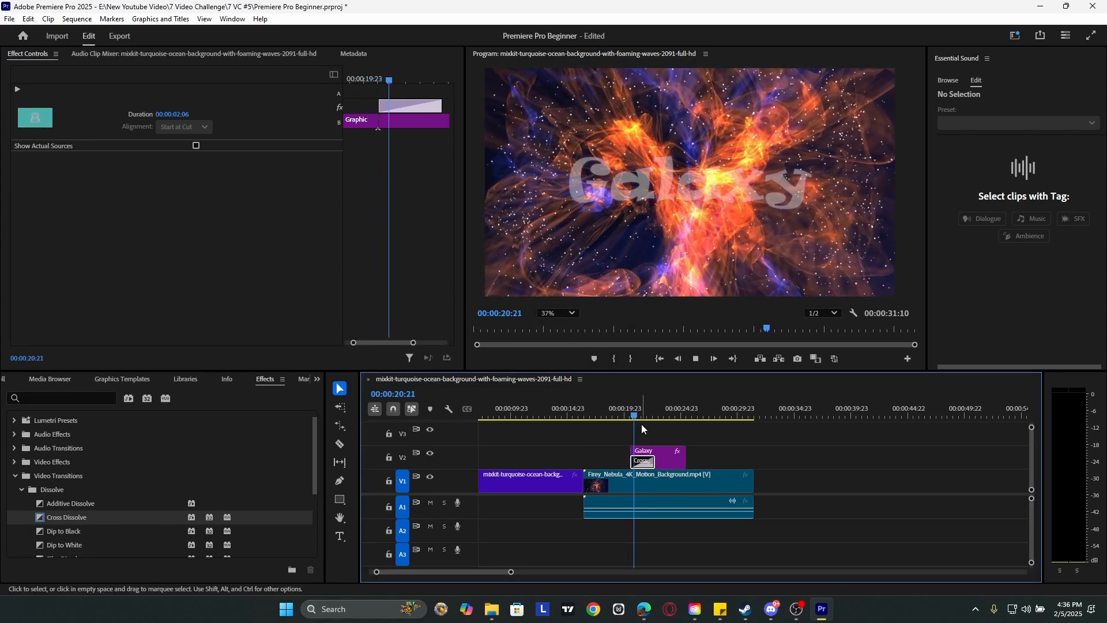
pyautogui.press('space')
pyautogui.click(631, 418)
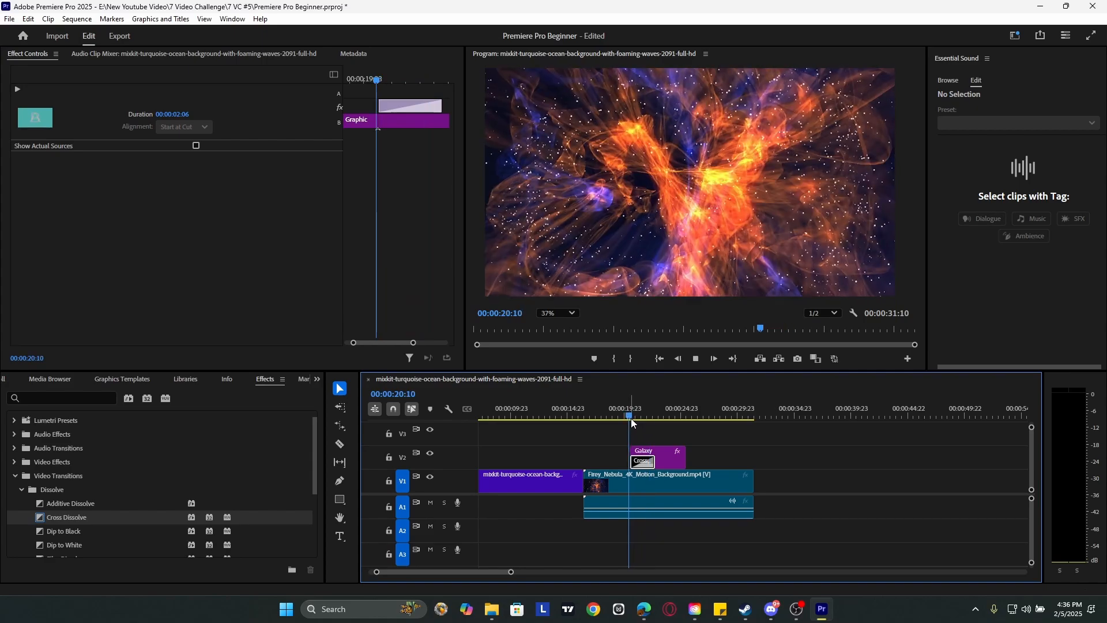
pyautogui.press('space')
pyautogui.press('space')
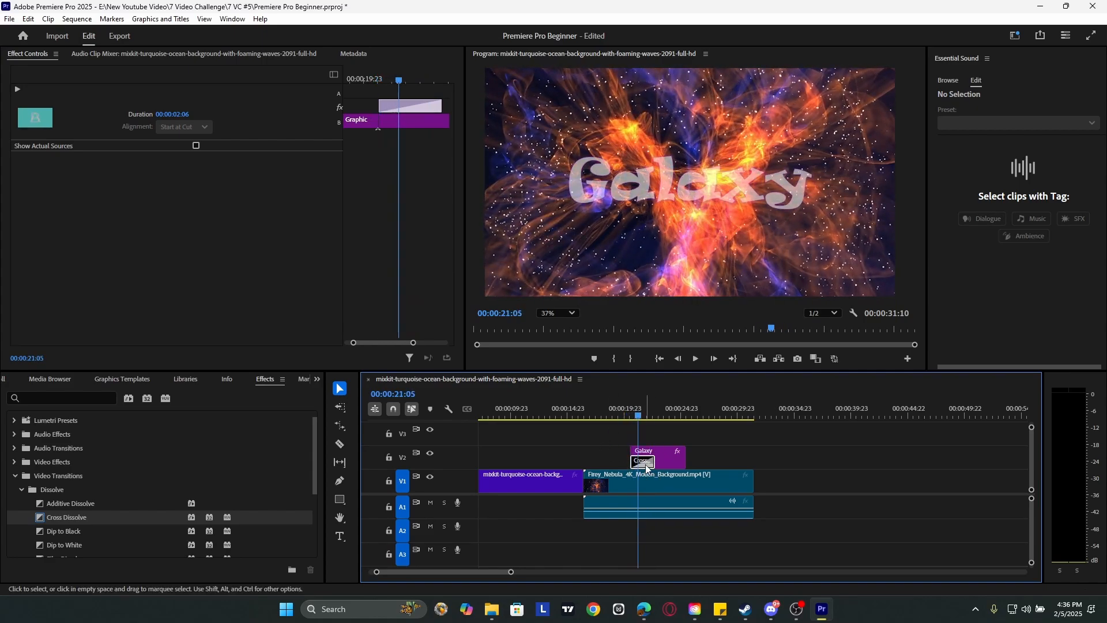
# - Add a Scale keyframe with a value of 50 to the Galaxy title at its first frame, 00:00:20:12
pyautogui.click(628, 416)
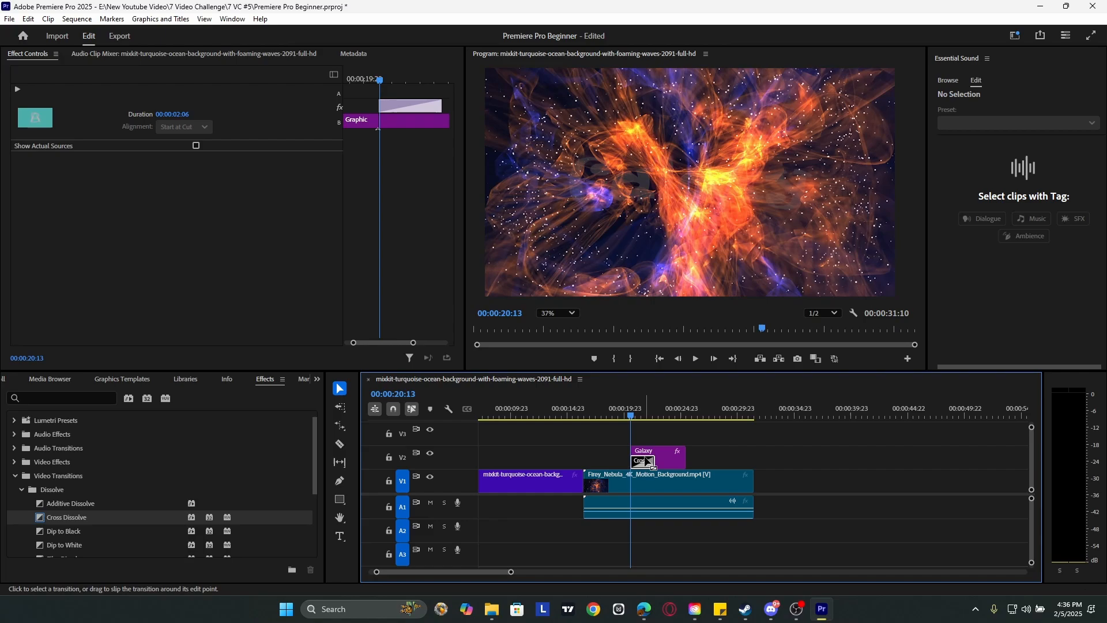
pyautogui.click(658, 453)
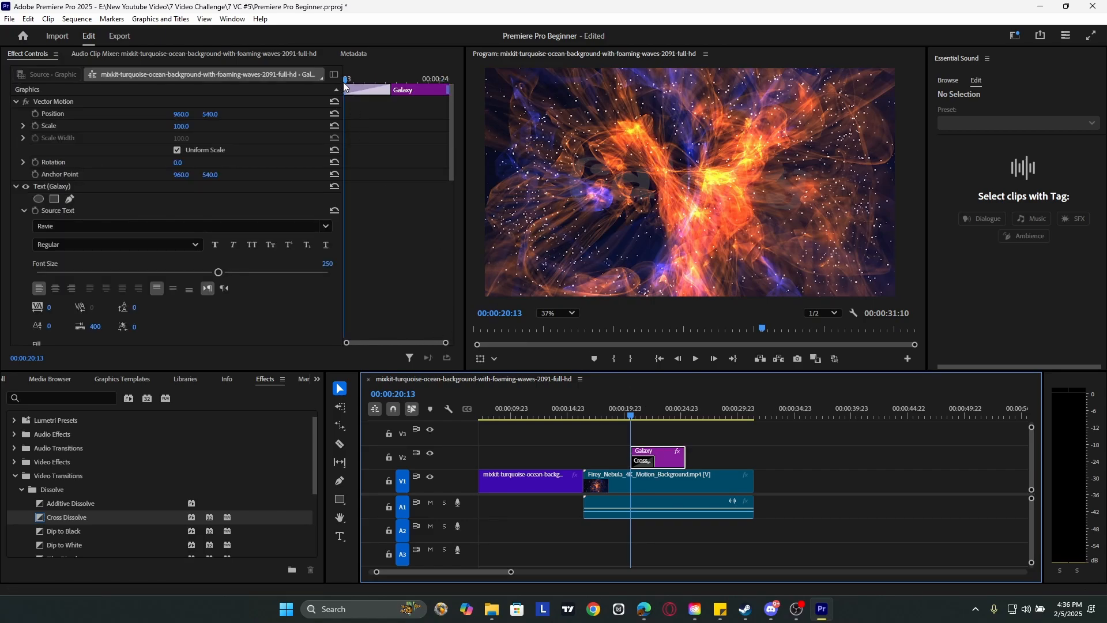
pyautogui.moveTo(348, 81)
pyautogui.mouseDown()
pyautogui.moveTo(362, 84)
pyautogui.moveTo(330, 82)
pyautogui.mouseUp()
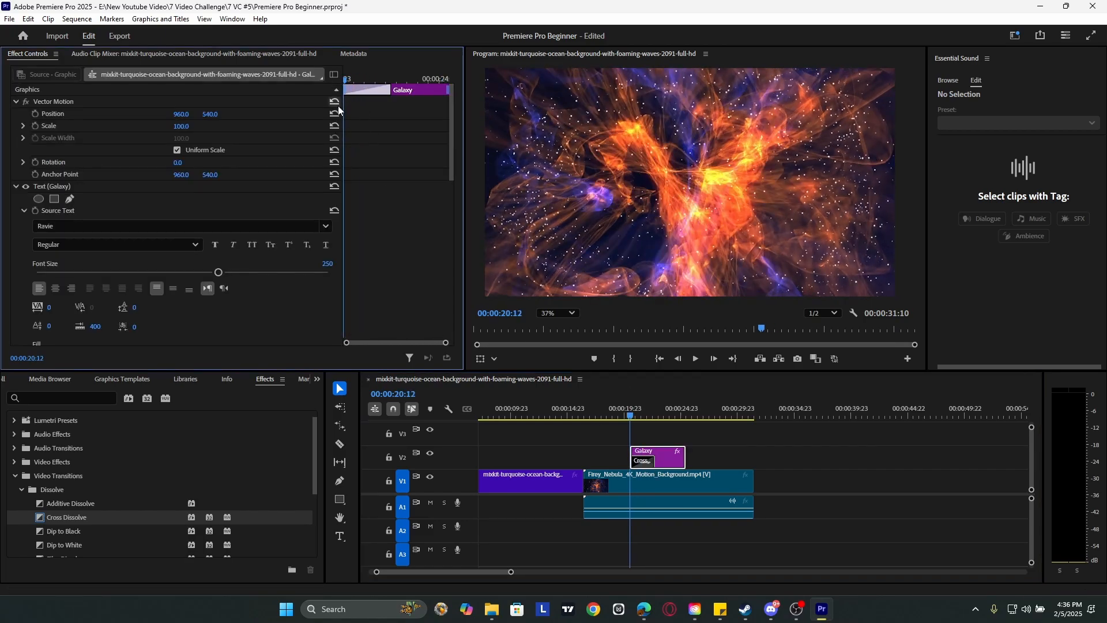
pyautogui.click(35, 126)
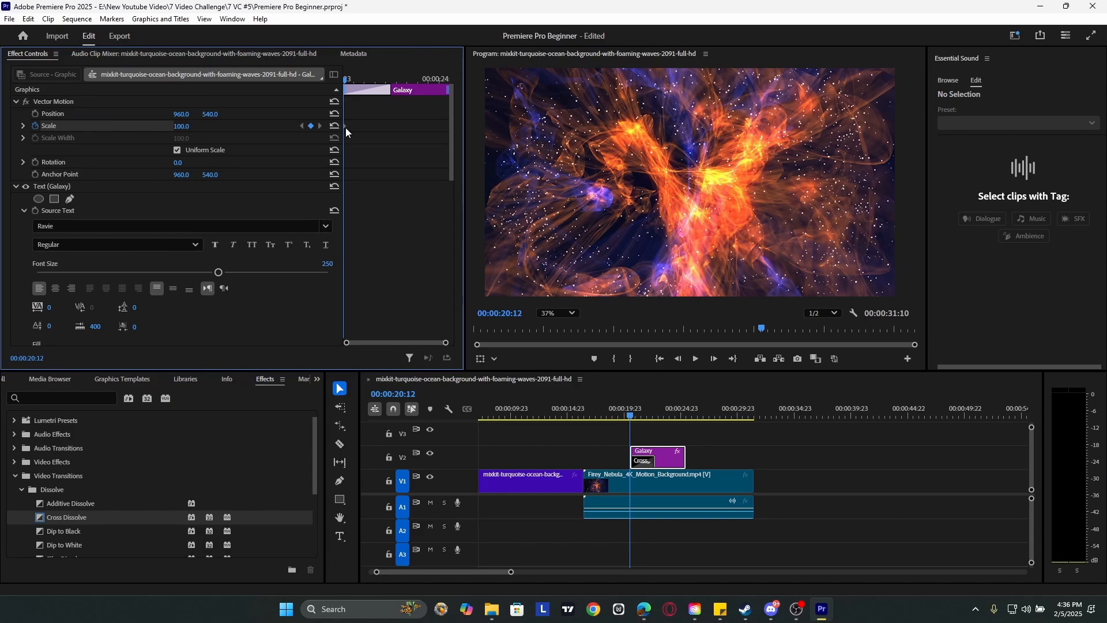
pyautogui.press('Right')
pyautogui.press('Left')
pyautogui.press('Right')
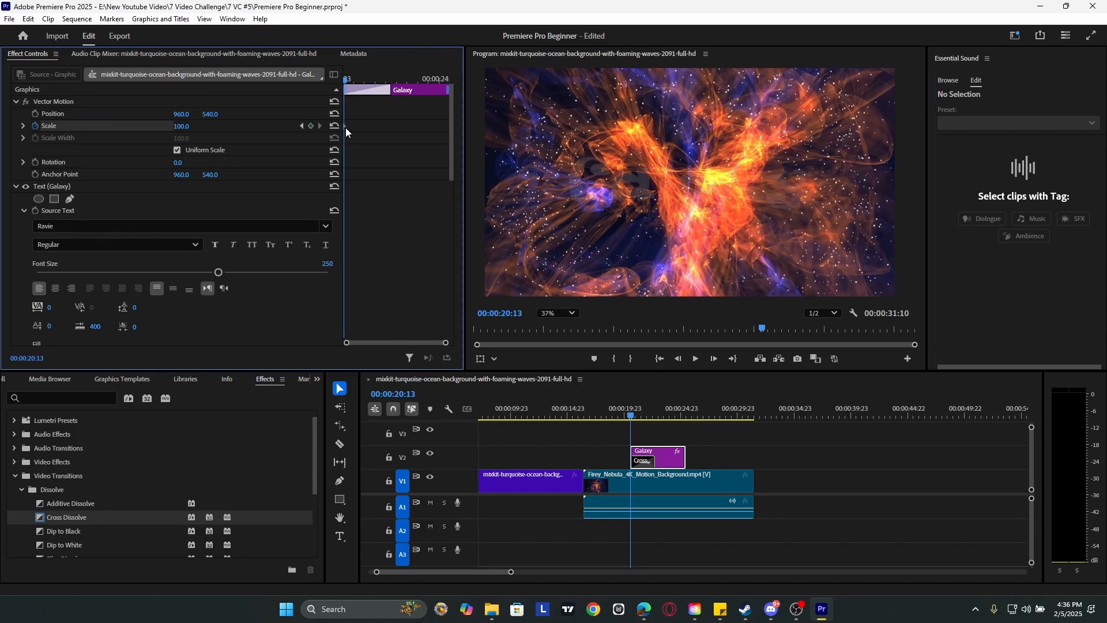
pyautogui.press('Left')
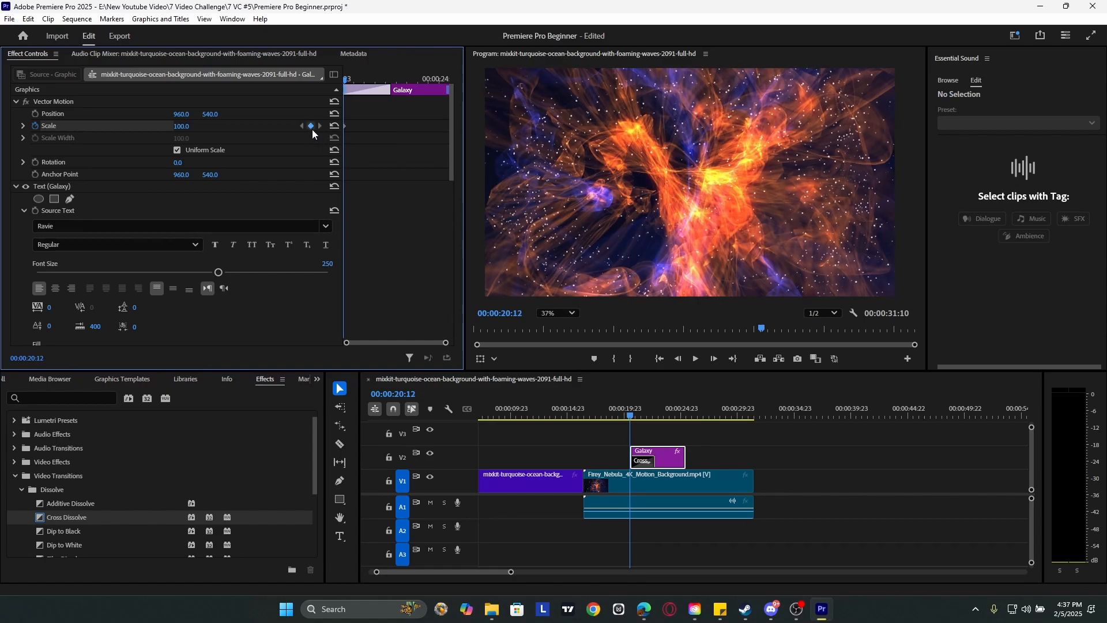
# - Add a second Scale keyframe with a value of 100 at the end of the Galaxy title, 00:00:25:10
pyautogui.moveTo(345, 80); pyautogui.dragTo(453, 142)
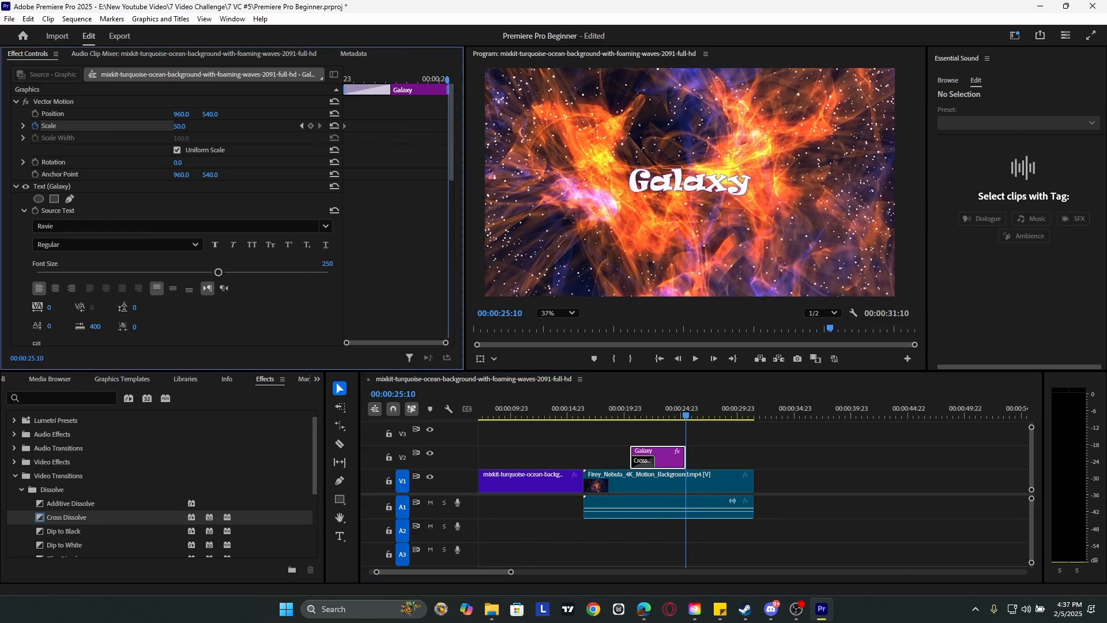
pyautogui.hotkey('alt', 'Tab')
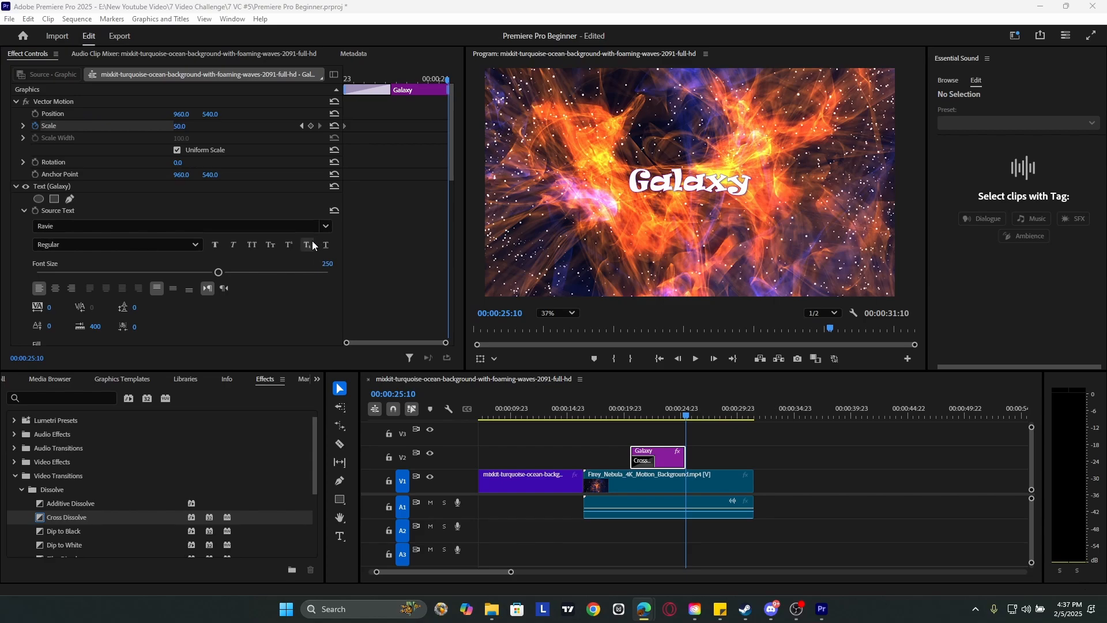
pyautogui.click(180, 126)
pyautogui.write('1')
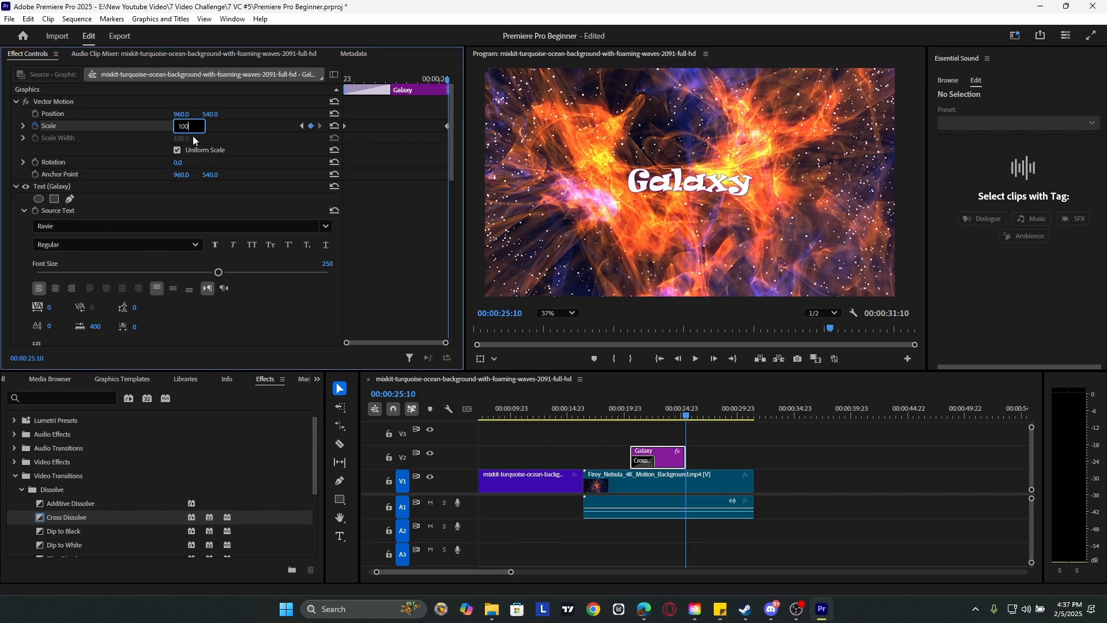
pyautogui.press('Return')
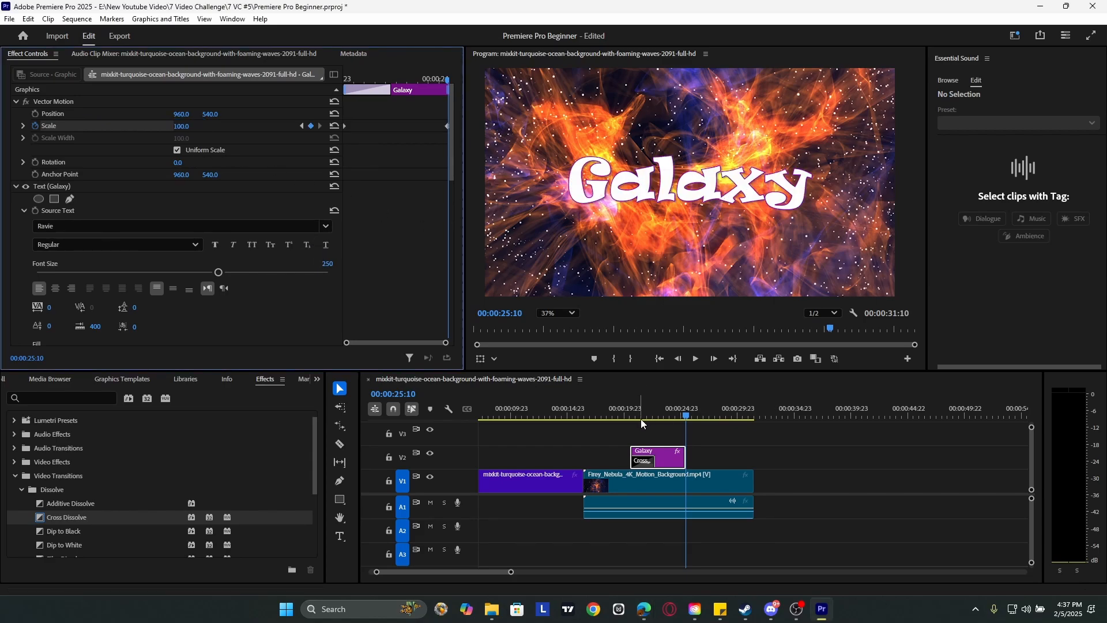
# - Play the Galaxy title from just before its start to check the scale animation
pyautogui.moveTo(628, 414); pyautogui.dragTo(624, 421)
pyautogui.press('space')
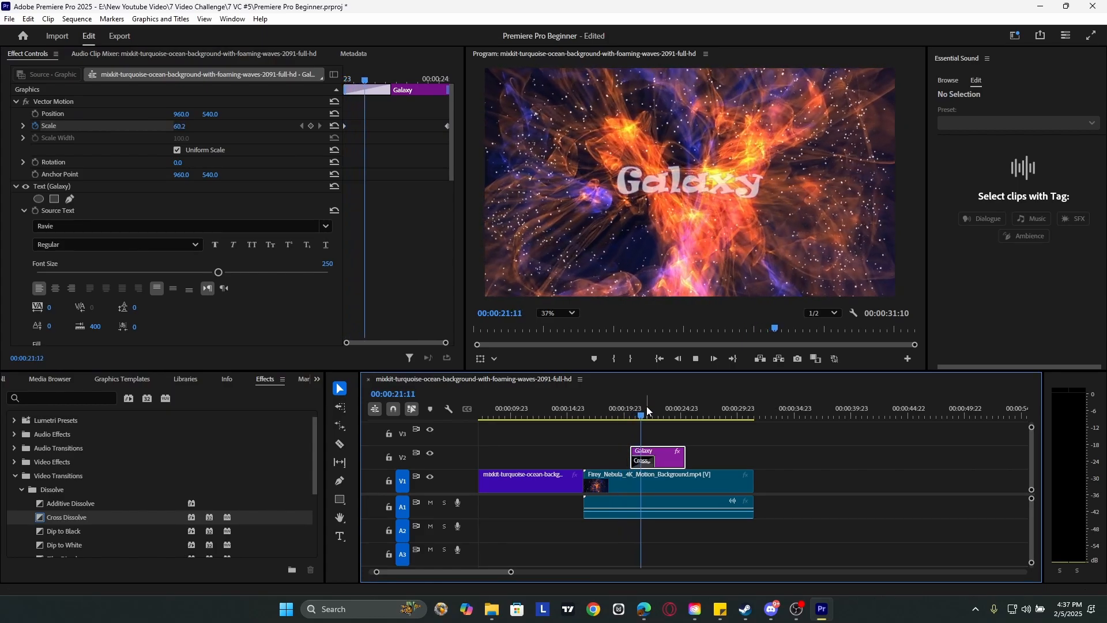
pyautogui.press('space')
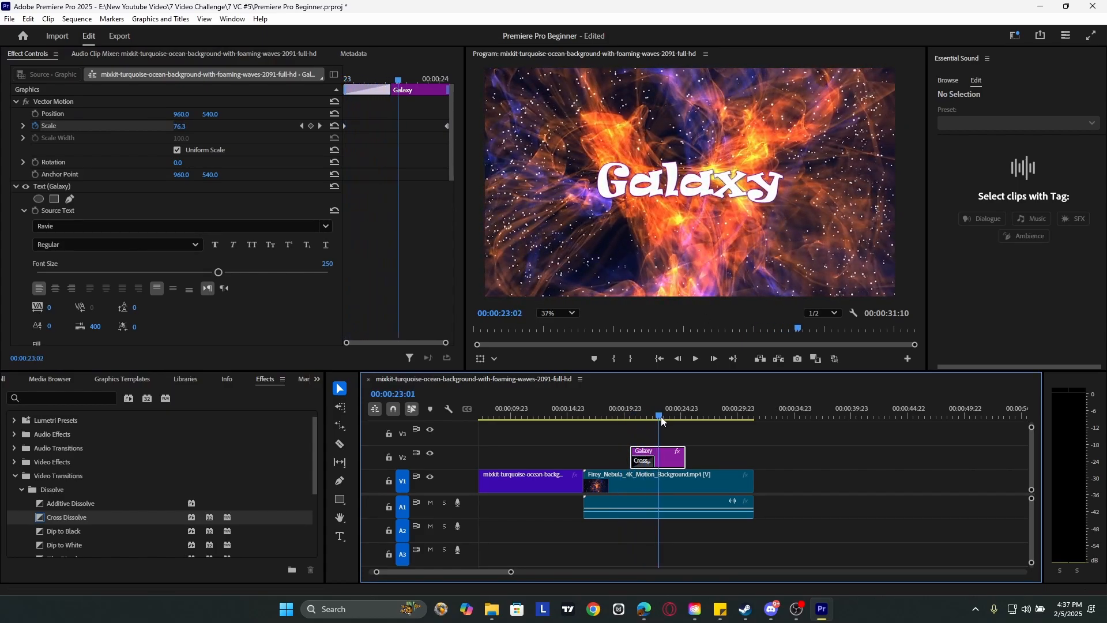
pyautogui.moveTo(663, 418)
pyautogui.mouseDown()
pyautogui.moveTo(630, 418)
pyautogui.moveTo(646, 424)
pyautogui.mouseUp()
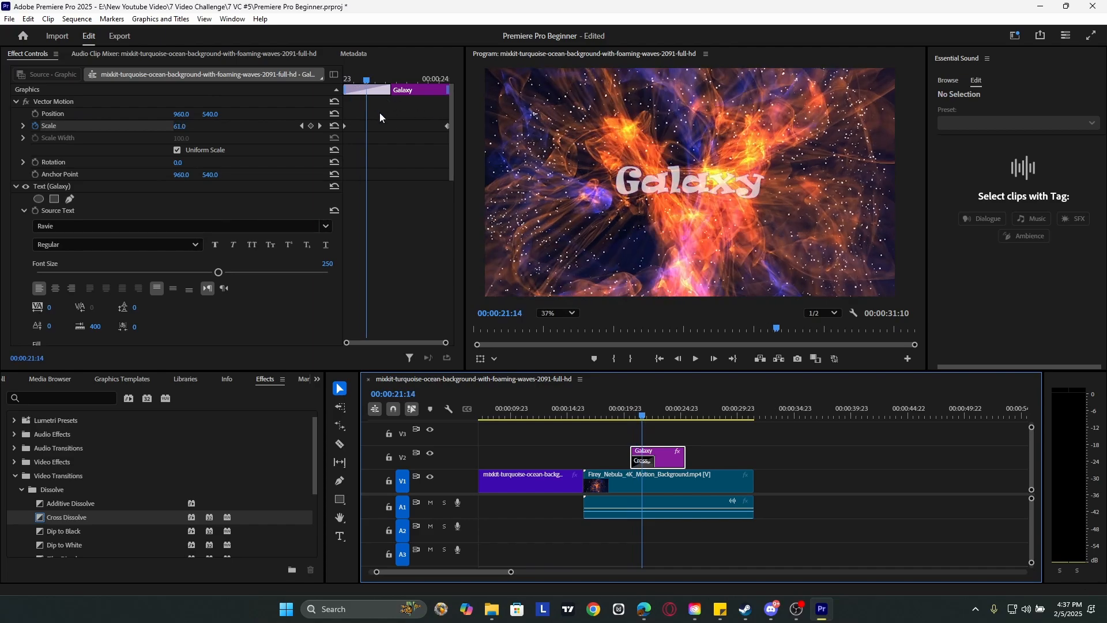
# - Apply Ease In to both Scale keyframes of the Galaxy title and expand the Scale graph
pyautogui.click(344, 127)
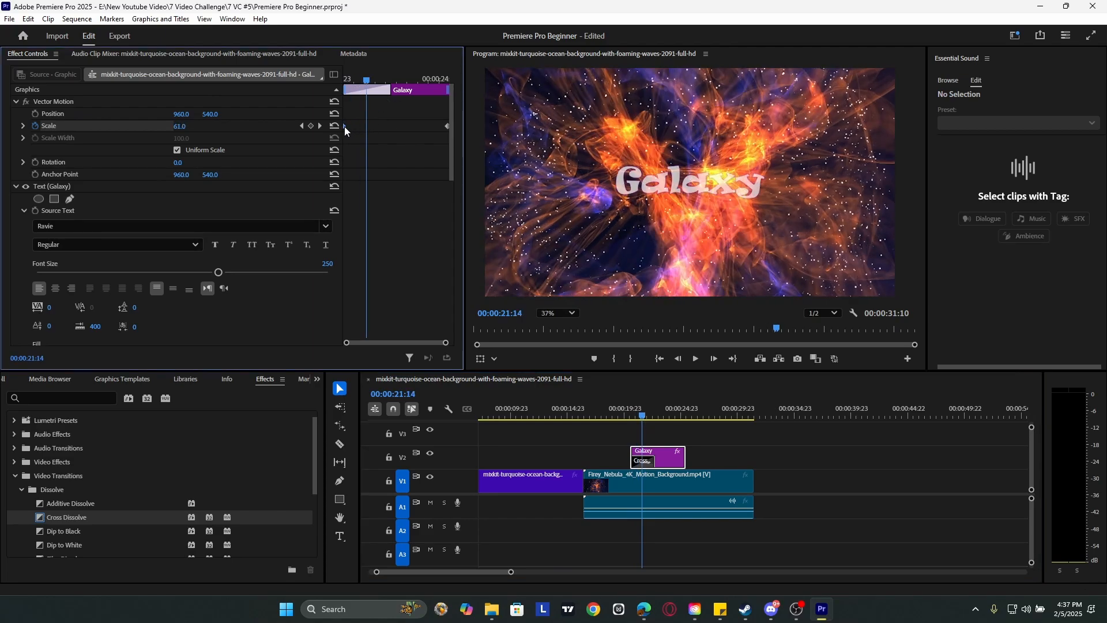
pyautogui.click(447, 127)
pyautogui.rightClick(447, 127)
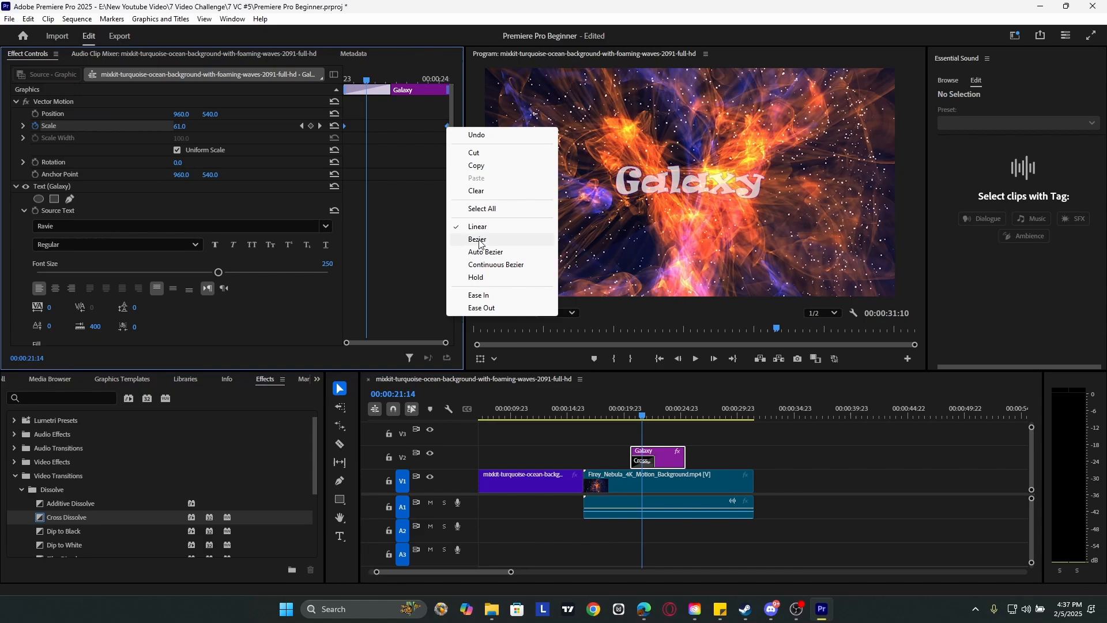
pyautogui.click(492, 291)
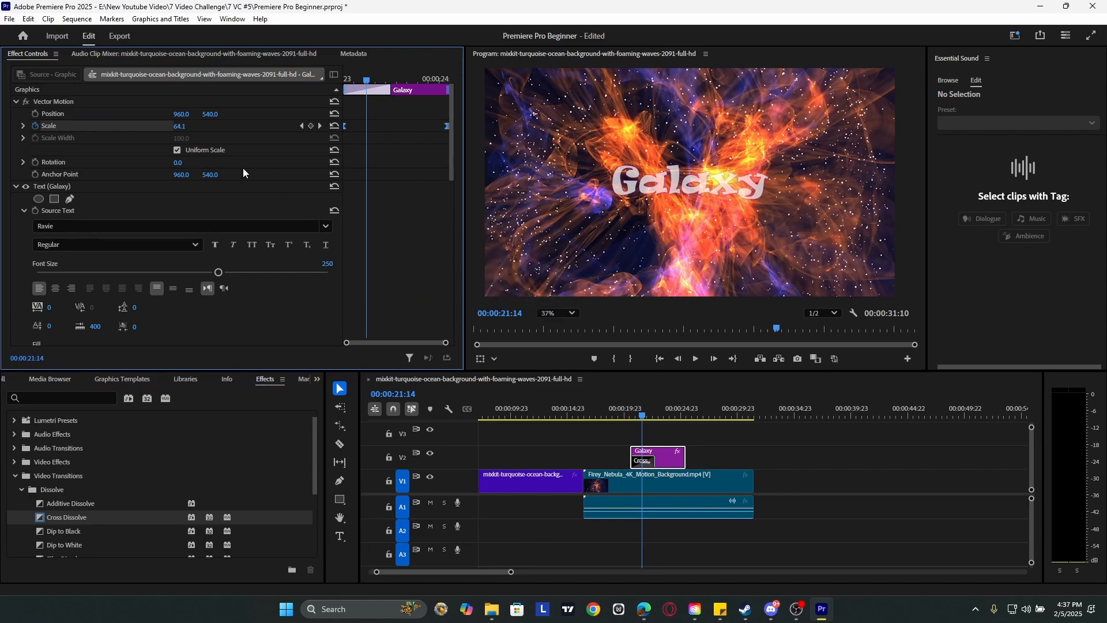
pyautogui.click(22, 126)
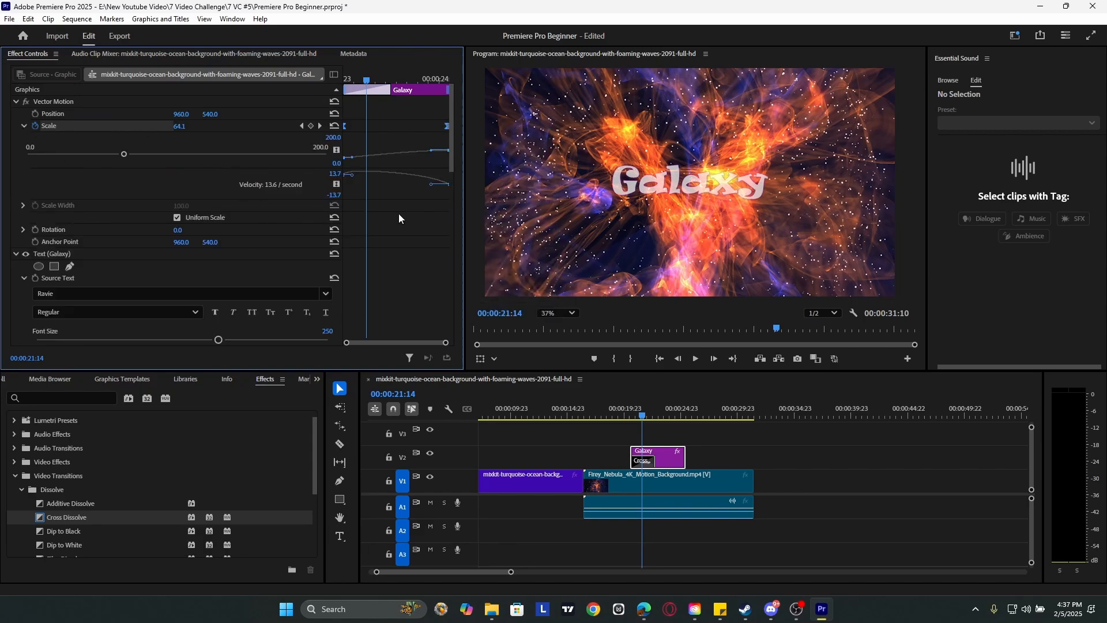
pyautogui.hotkey('ctrl', 'z')
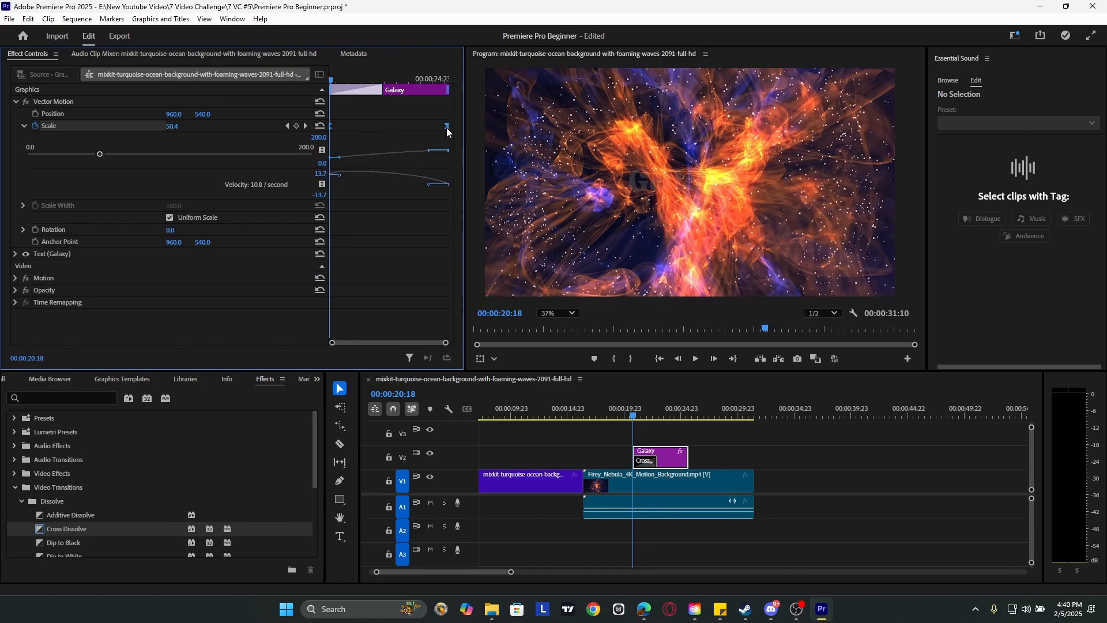
# - Apply Ease Out to the Galaxy title's Scale keyframes and scrub back to the title's start
pyautogui.rightClick(446, 127)
pyautogui.click(483, 308)
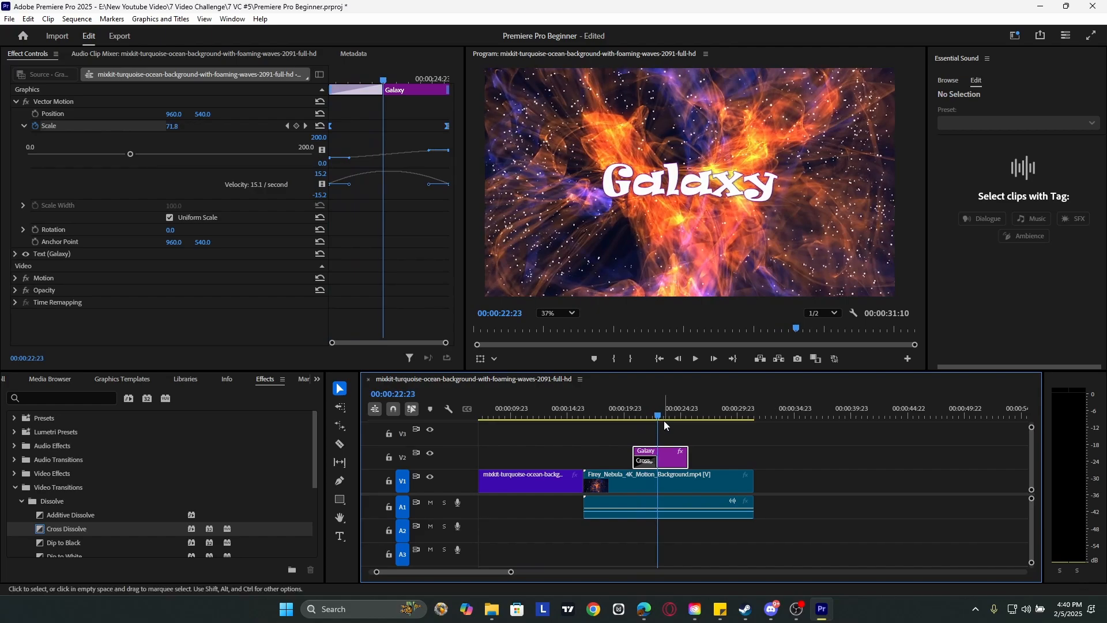
pyautogui.moveTo(663, 420); pyautogui.dragTo(633, 425)
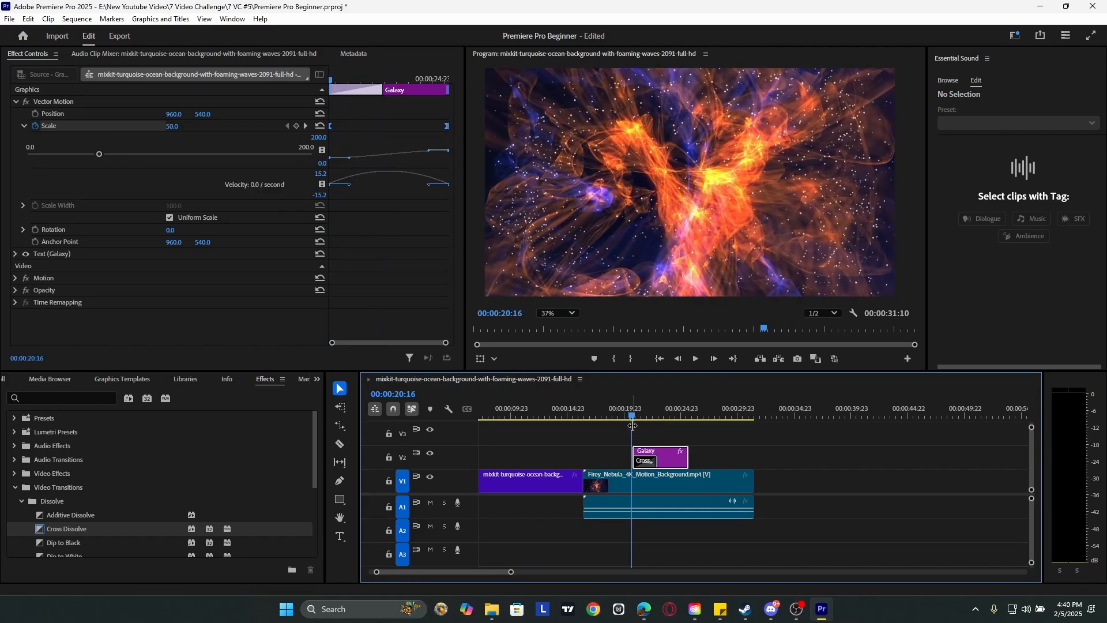
# - Lengthen the ease handle of the last Scale keyframe towards the start of the title, and play the title to check the motion
pyautogui.click(446, 132)
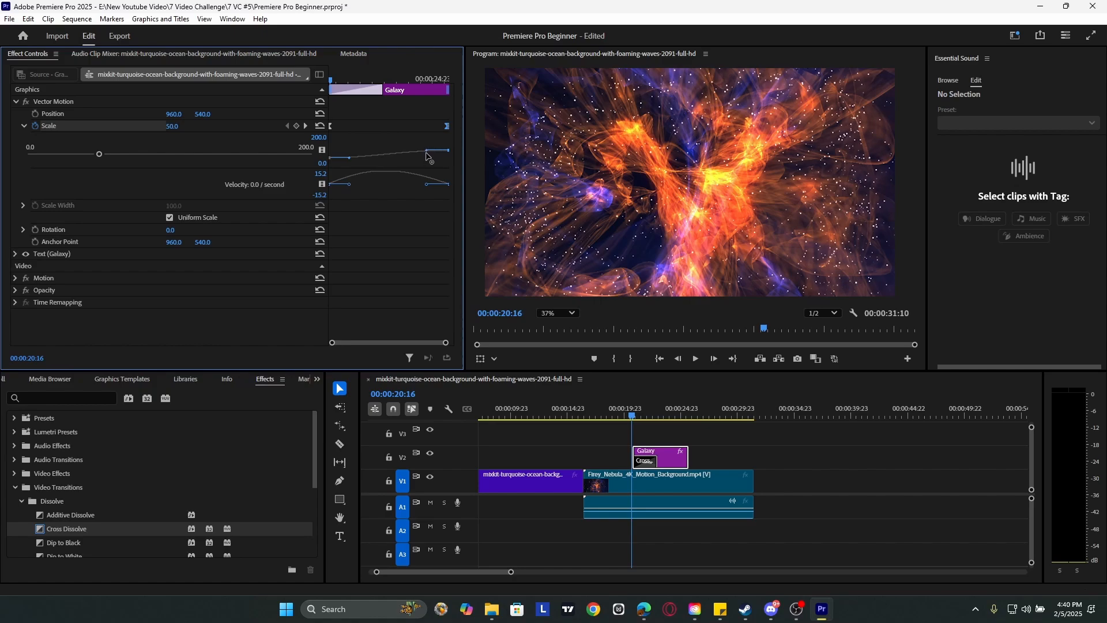
pyautogui.moveTo(426, 152); pyautogui.dragTo(400, 153)
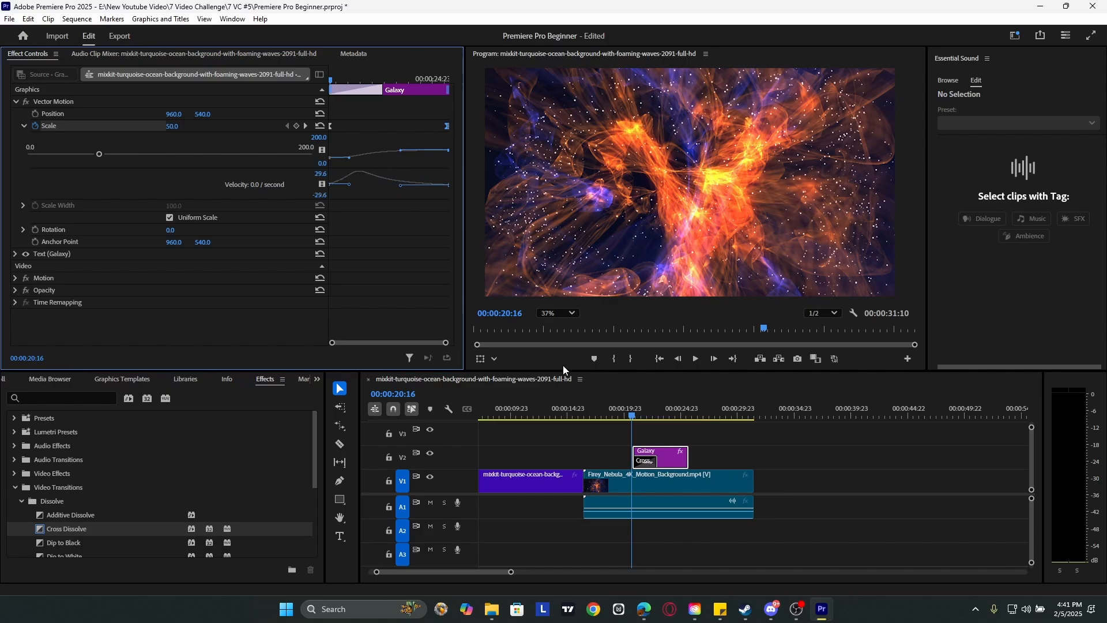
pyautogui.click(628, 425)
pyautogui.click(616, 416)
pyautogui.press('space')
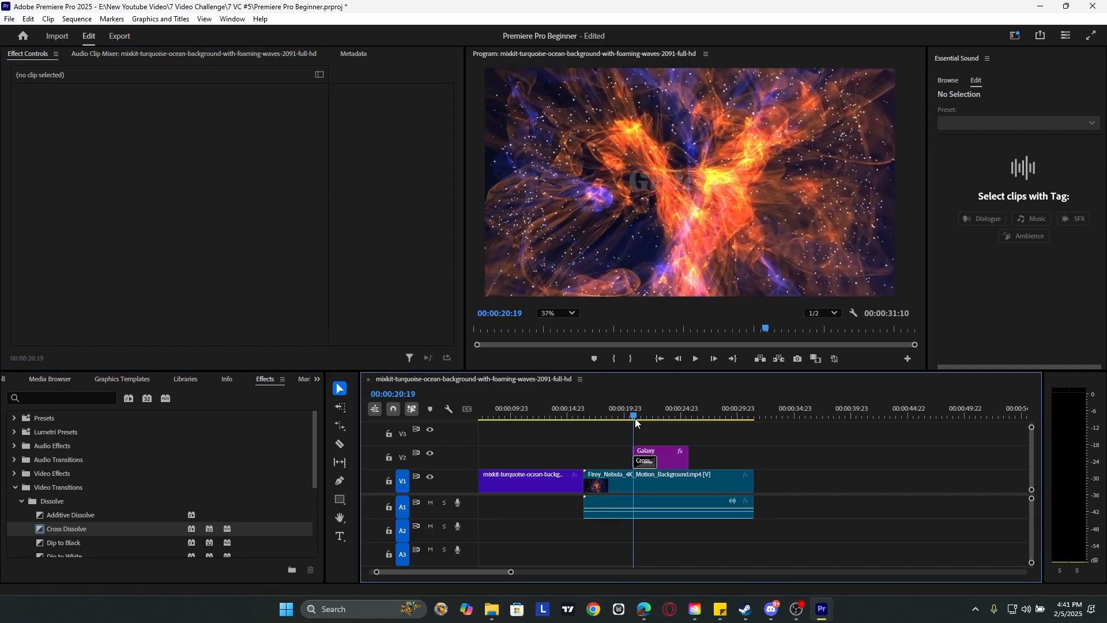
pyautogui.click(653, 462)
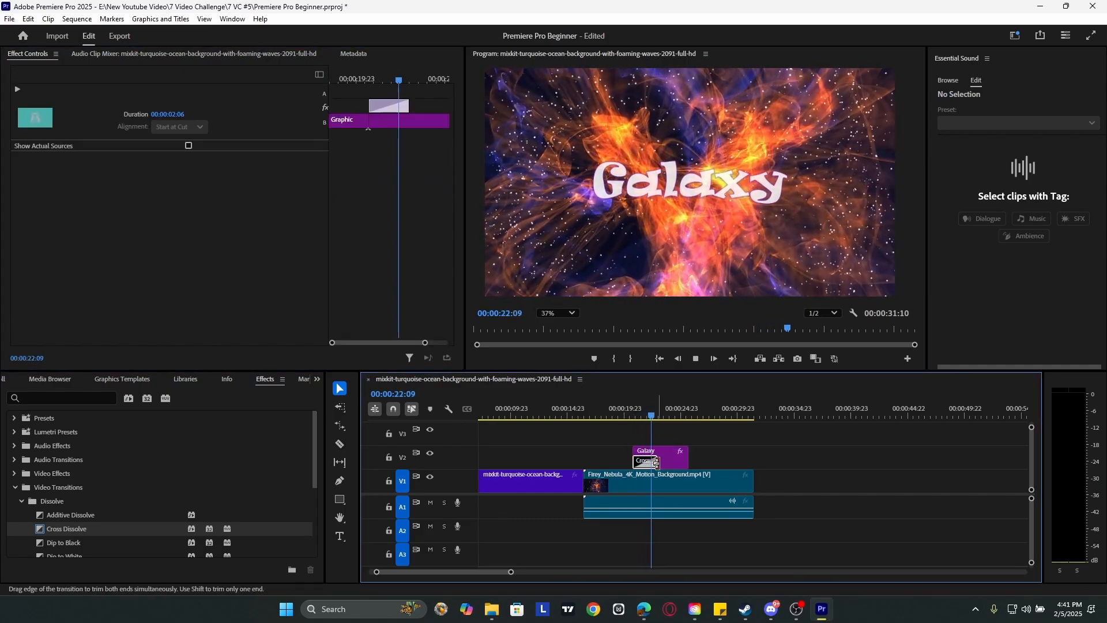
pyautogui.press('space')
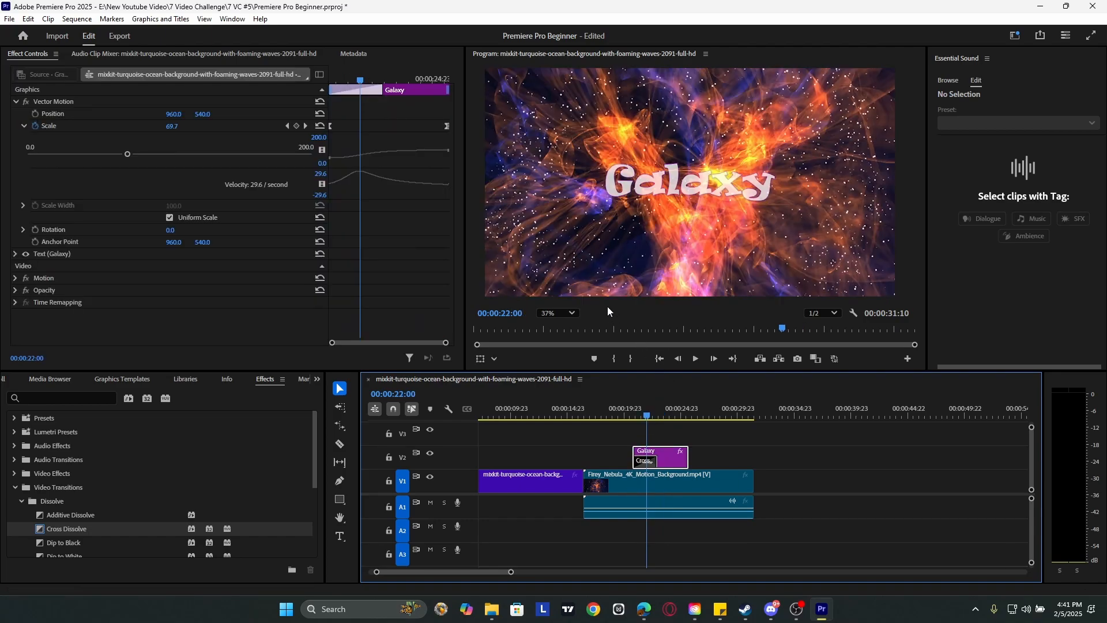
# - Search the effects for "lumetri c" and apply Lumetri Color to the Firey_Nebula clip on V1
pyautogui.click(575, 220)
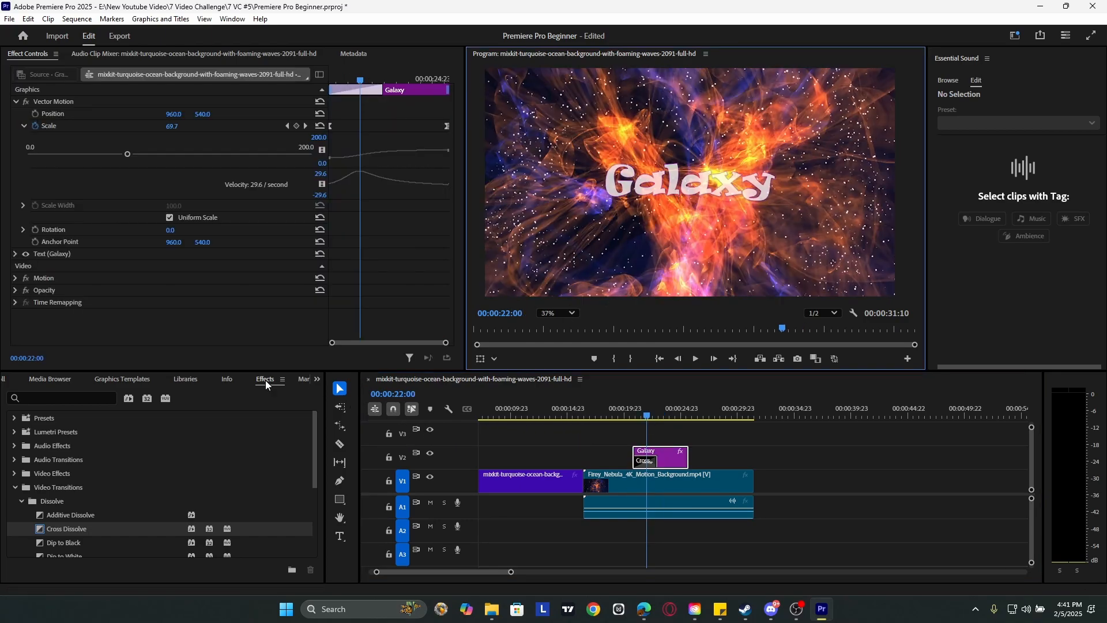
pyautogui.click(58, 398)
pyautogui.write('lum')
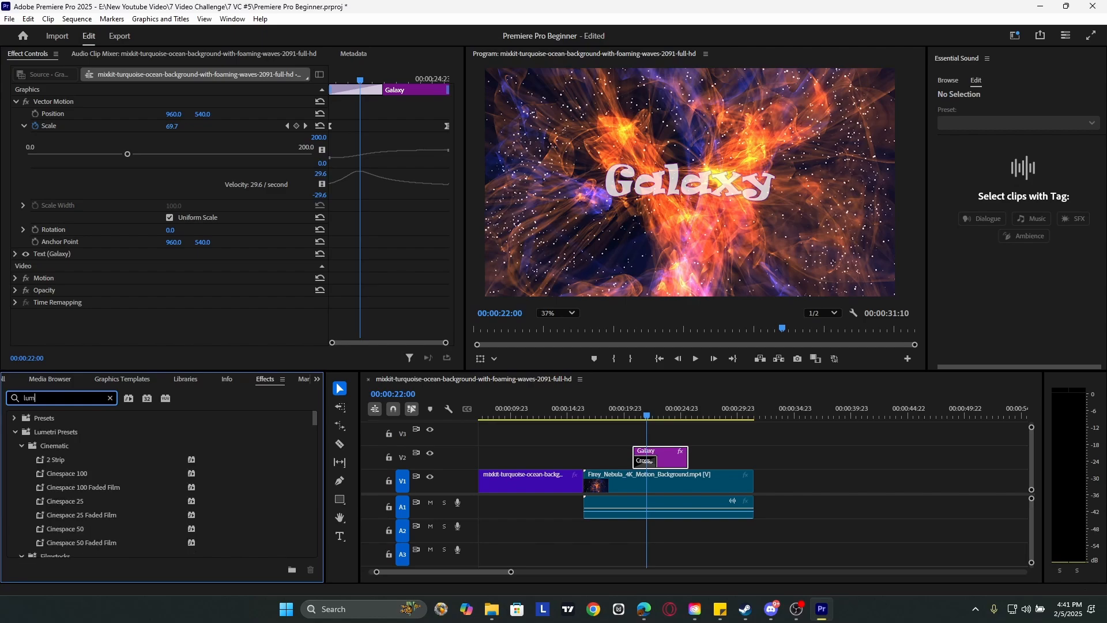
pyautogui.write('etri c')
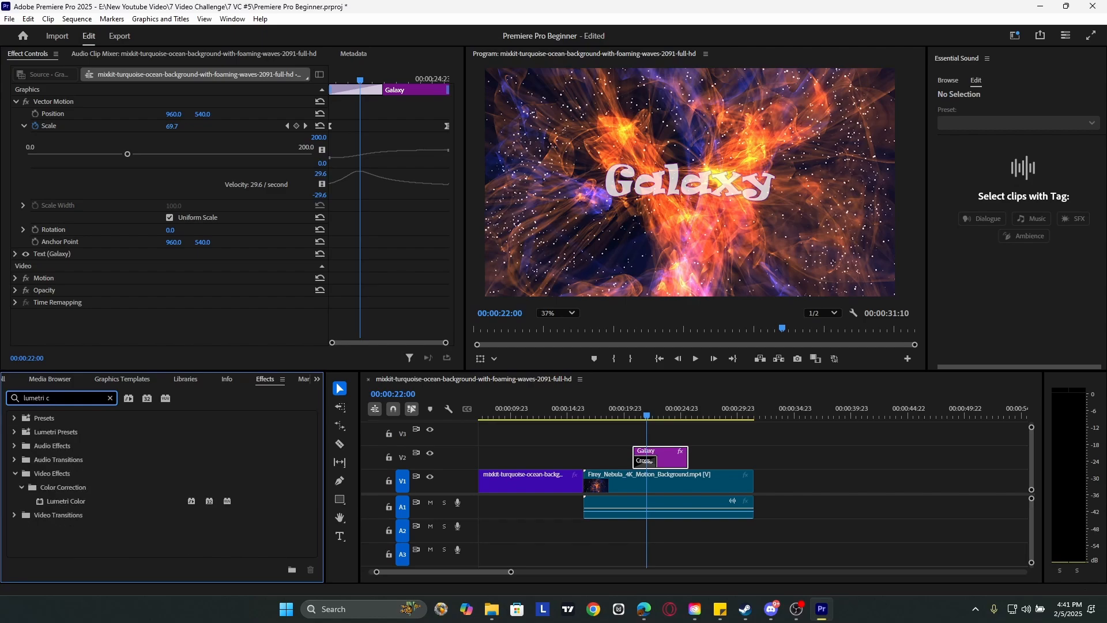
pyautogui.moveTo(74, 504); pyautogui.dragTo(626, 483)
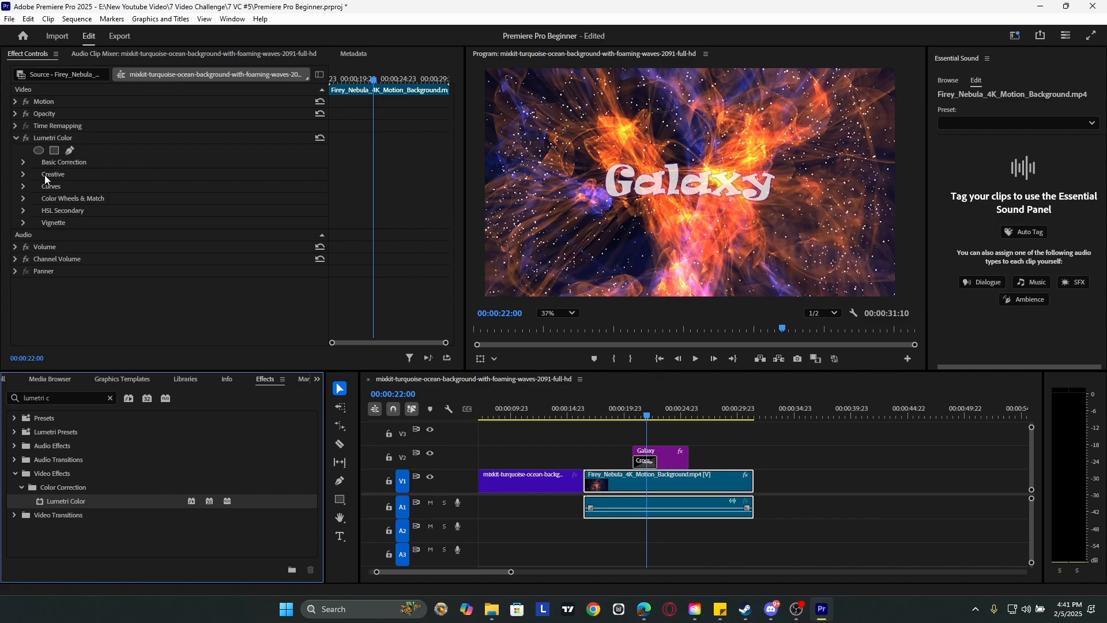
# - Set the Basic Correction Saturation of the nebula clip to 175 and scrub through the clip to review the color
pyautogui.click(23, 163)
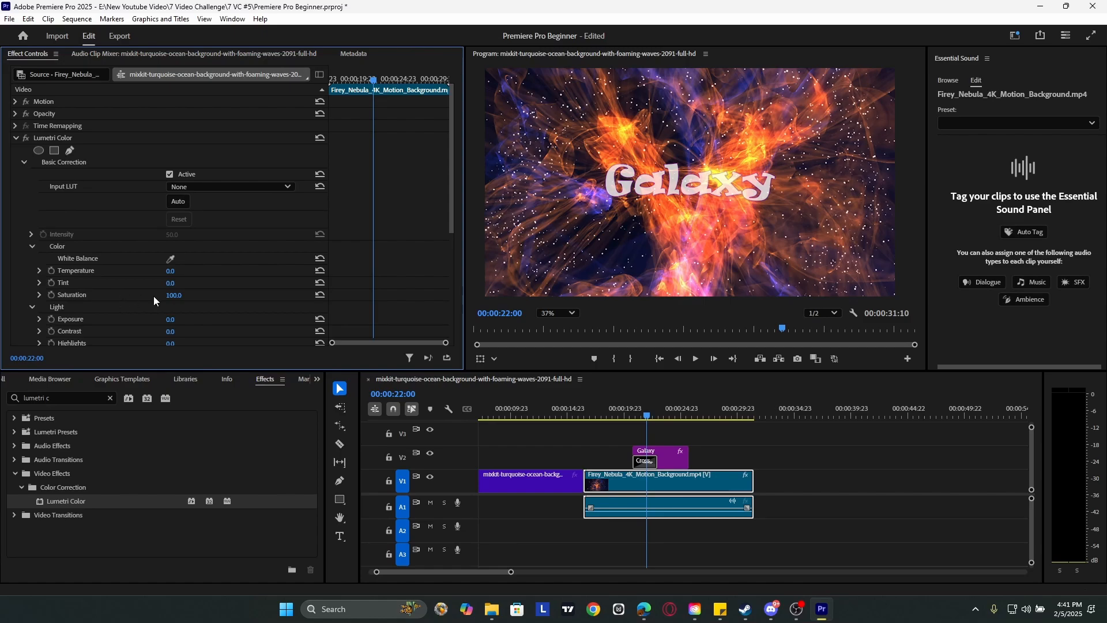
pyautogui.click(175, 296)
pyautogui.write('175')
pyautogui.press('Return')
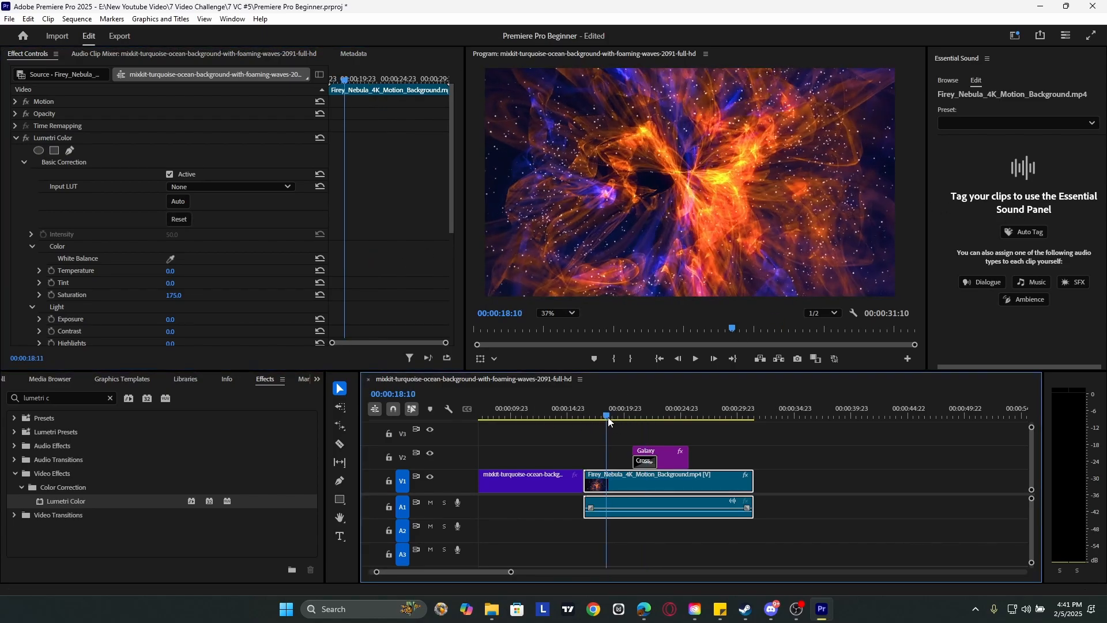
pyautogui.moveTo(608, 417)
pyautogui.mouseDown()
pyautogui.moveTo(676, 420)
pyautogui.moveTo(573, 424)
pyautogui.moveTo(629, 419)
pyautogui.moveTo(604, 420)
pyautogui.mouseUp()
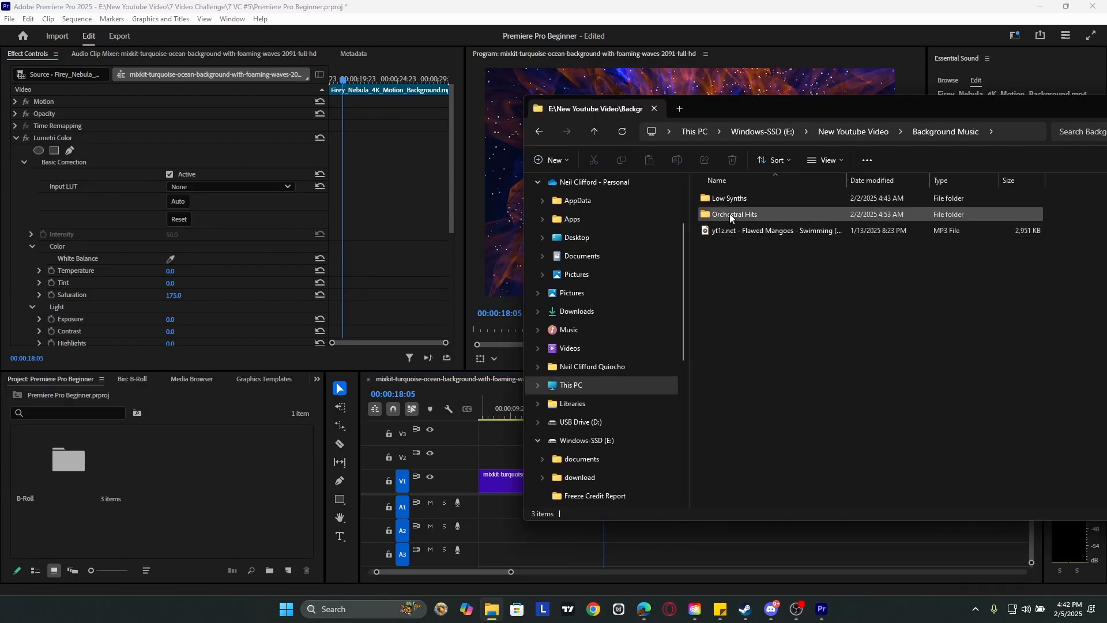
# - Import the Low Synths music folder into the project and place its ES_Razor Sharp track on audio track A2
pyautogui.moveTo(727, 199); pyautogui.dragTo(185, 505)
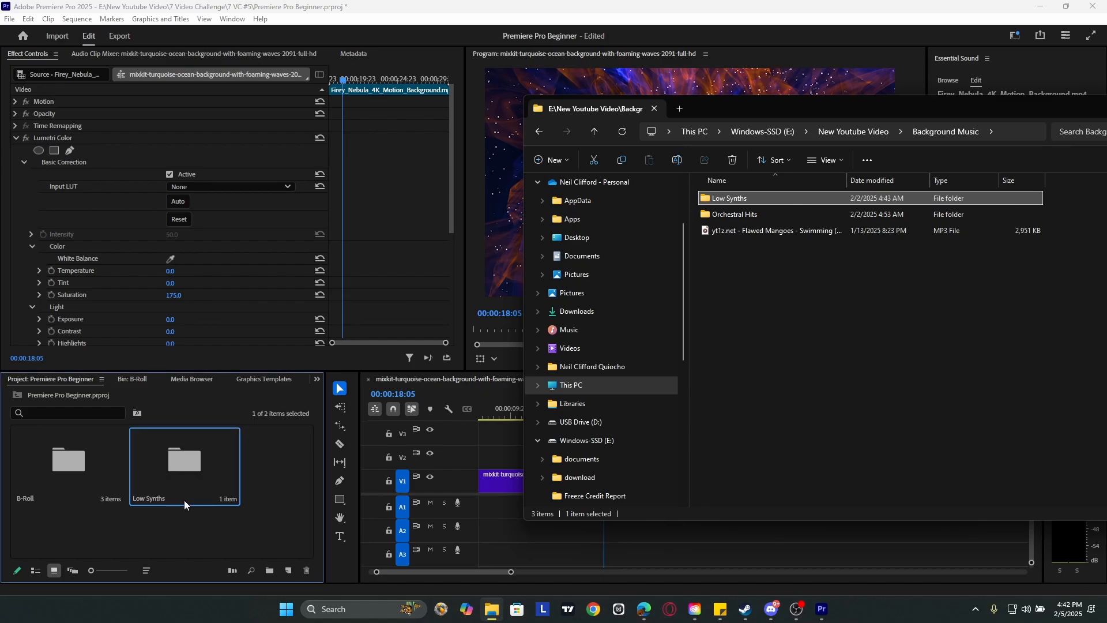
pyautogui.click(302, 465)
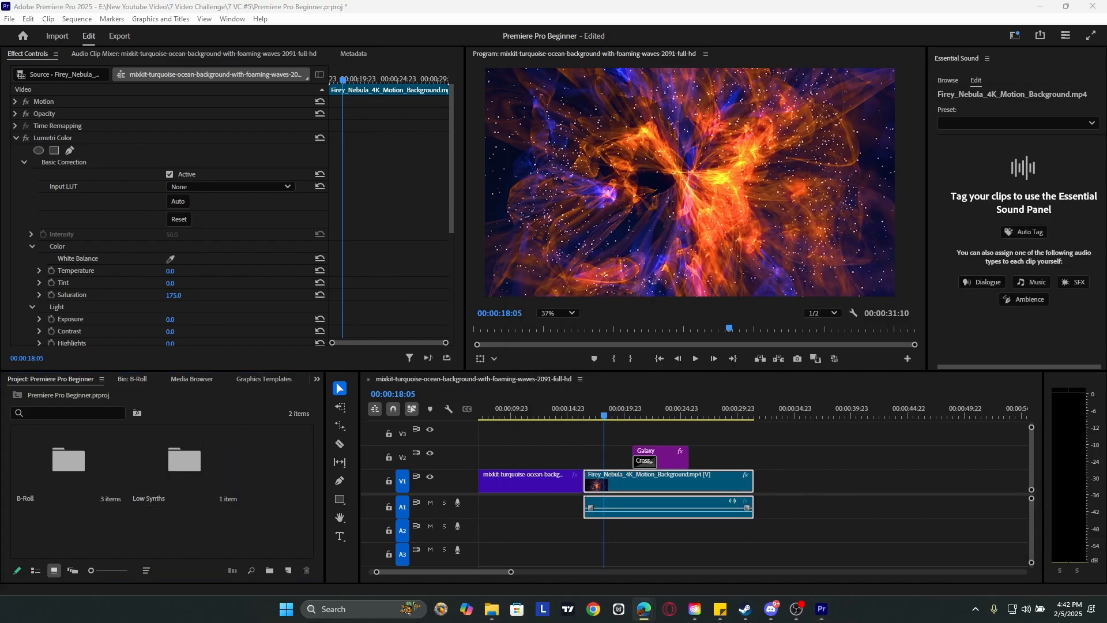
pyautogui.doubleClick(182, 465)
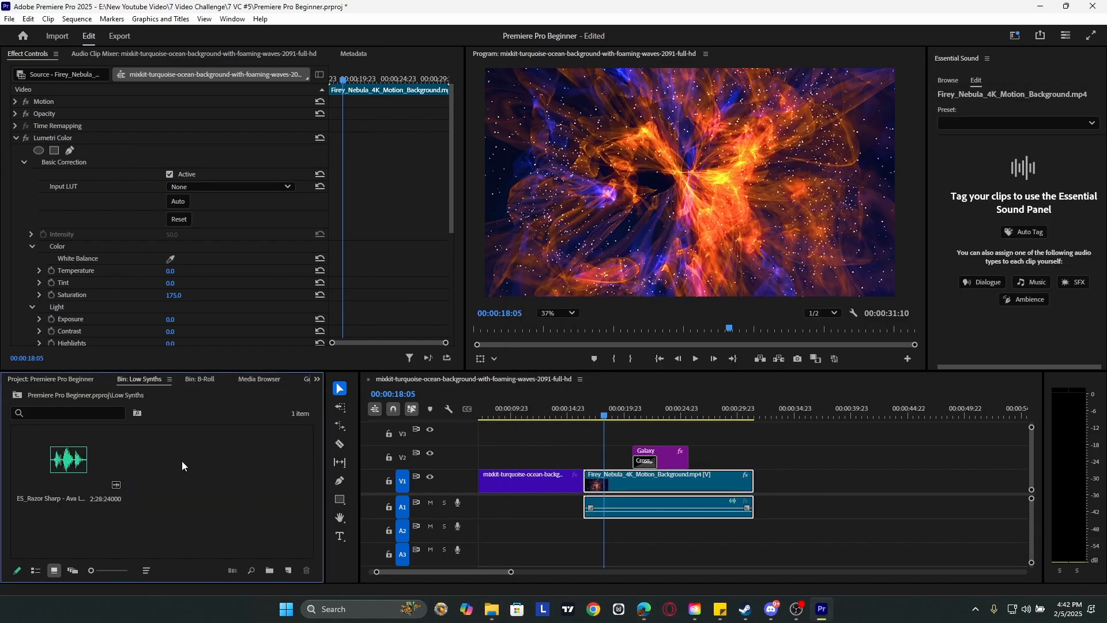
pyautogui.click(70, 463)
pyautogui.moveTo(69, 463); pyautogui.dragTo(503, 524)
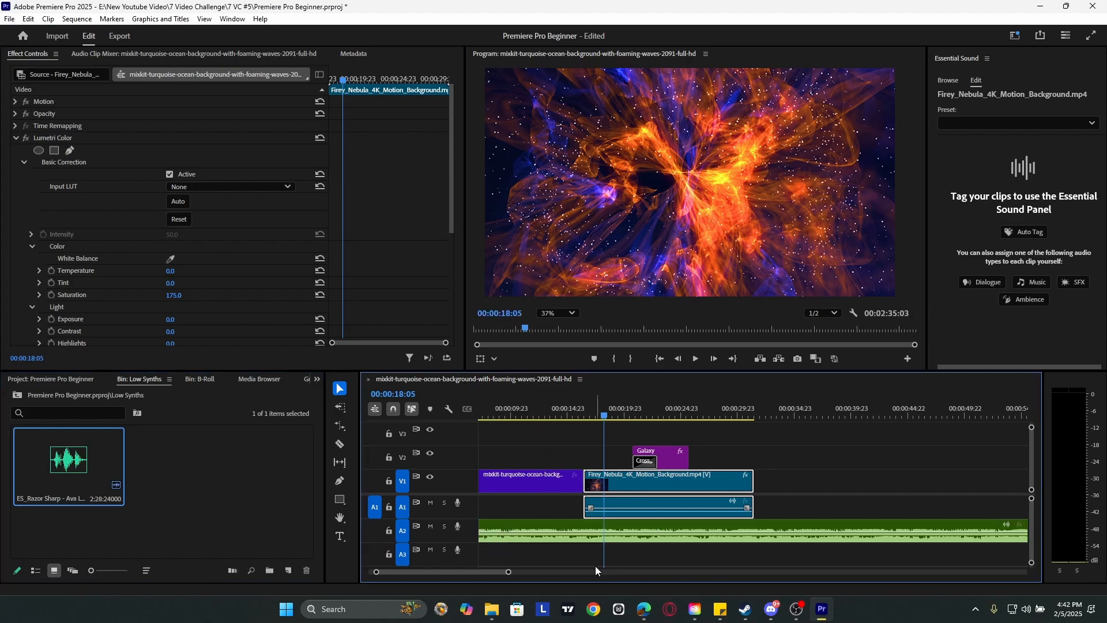
# - Move the ES_Razor Sharp music clip on A2 to the very start of the sequence
pyautogui.moveTo(508, 574); pyautogui.dragTo(743, 573)
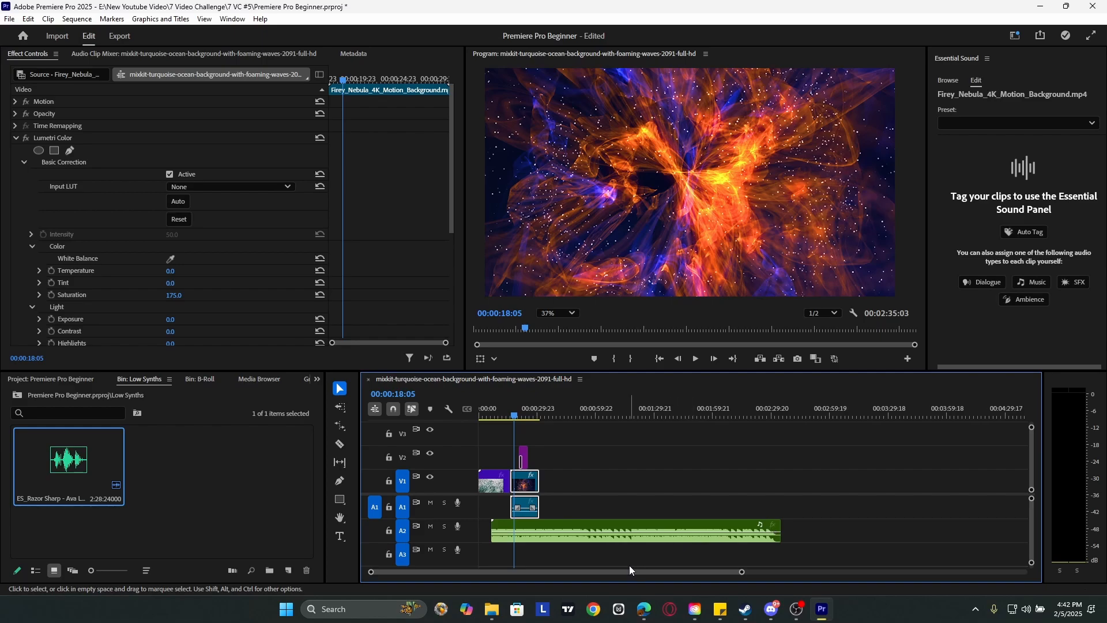
pyautogui.press('-')
pyautogui.press('=')
pyautogui.press('=')
pyautogui.press('=')
pyautogui.press('=')
pyautogui.moveTo(605, 535); pyautogui.dragTo(539, 537)
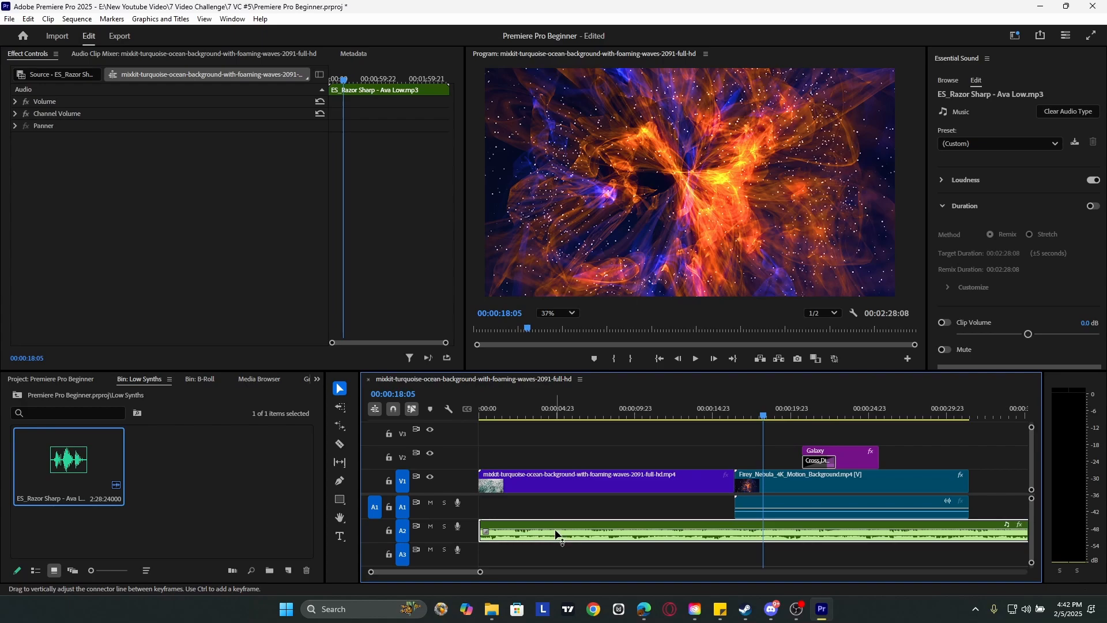
# - Play the opening of the sequence to check the music, and return the playhead to 00:00:00:00
pyautogui.moveTo(557, 529); pyautogui.dragTo(586, 511)
pyautogui.press('-')
pyautogui.press('-')
pyautogui.press('-')
pyautogui.press('-')
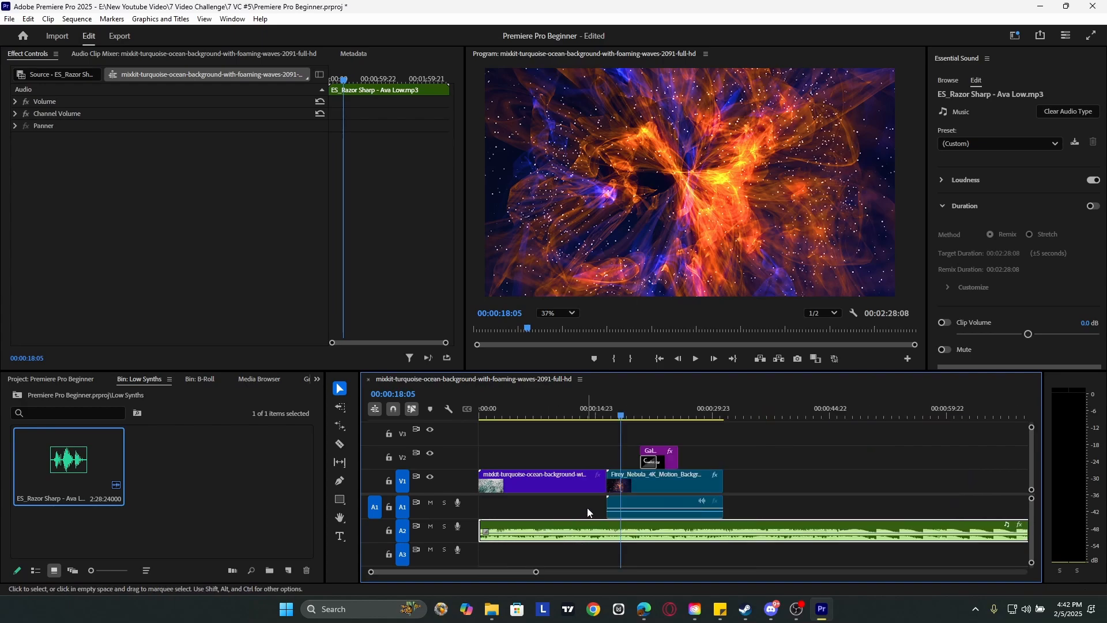
pyautogui.press('=')
pyautogui.press('=')
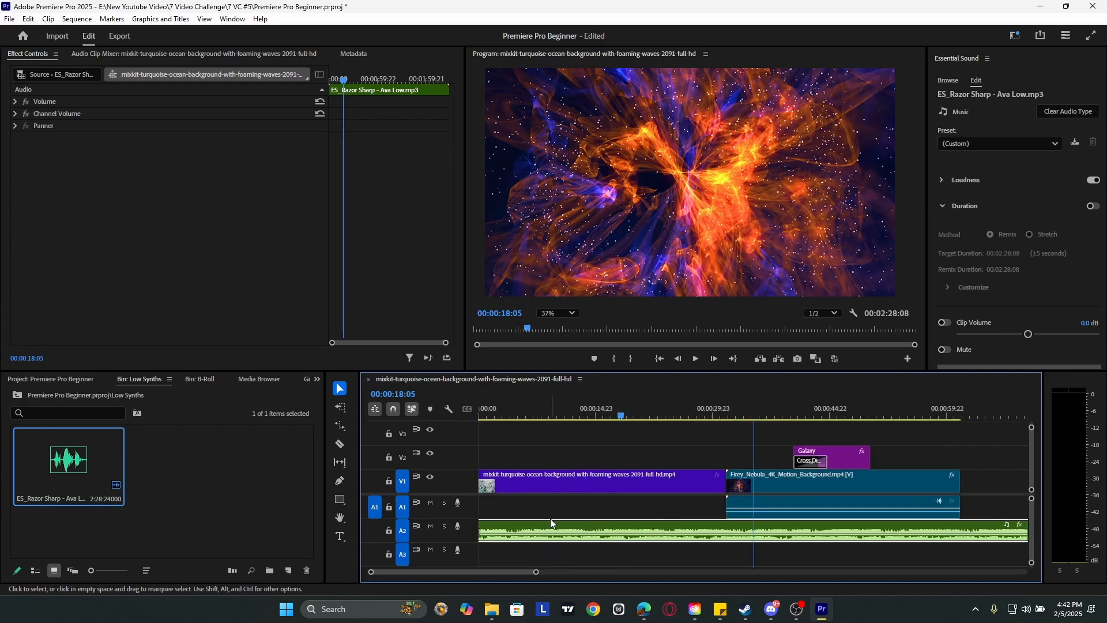
pyautogui.press('-')
pyautogui.press('-')
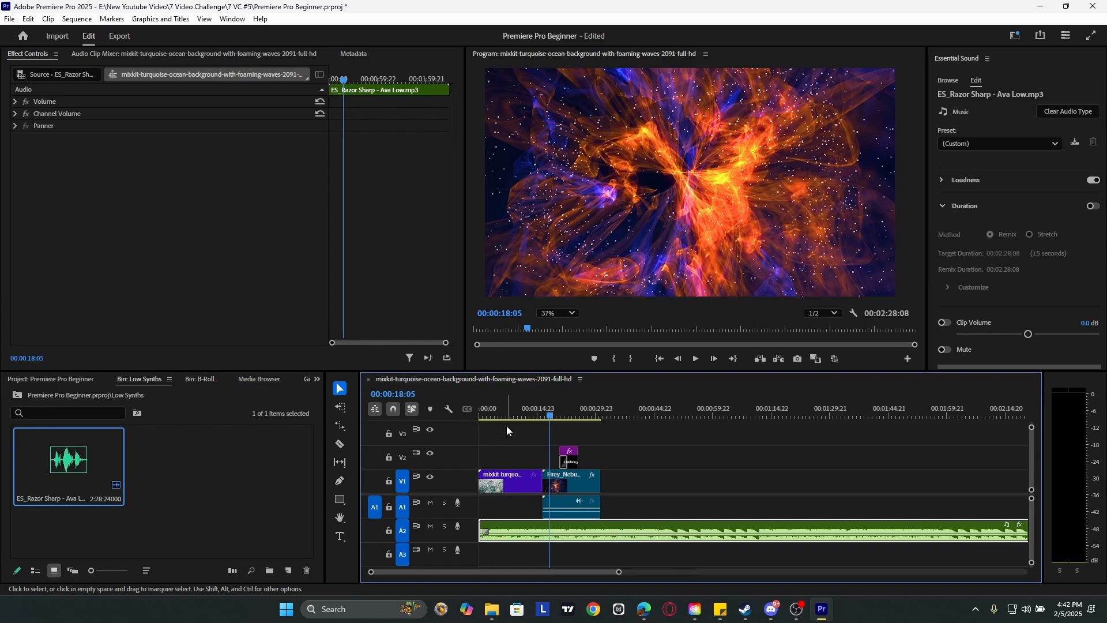
pyautogui.click(478, 414)
pyautogui.press('space')
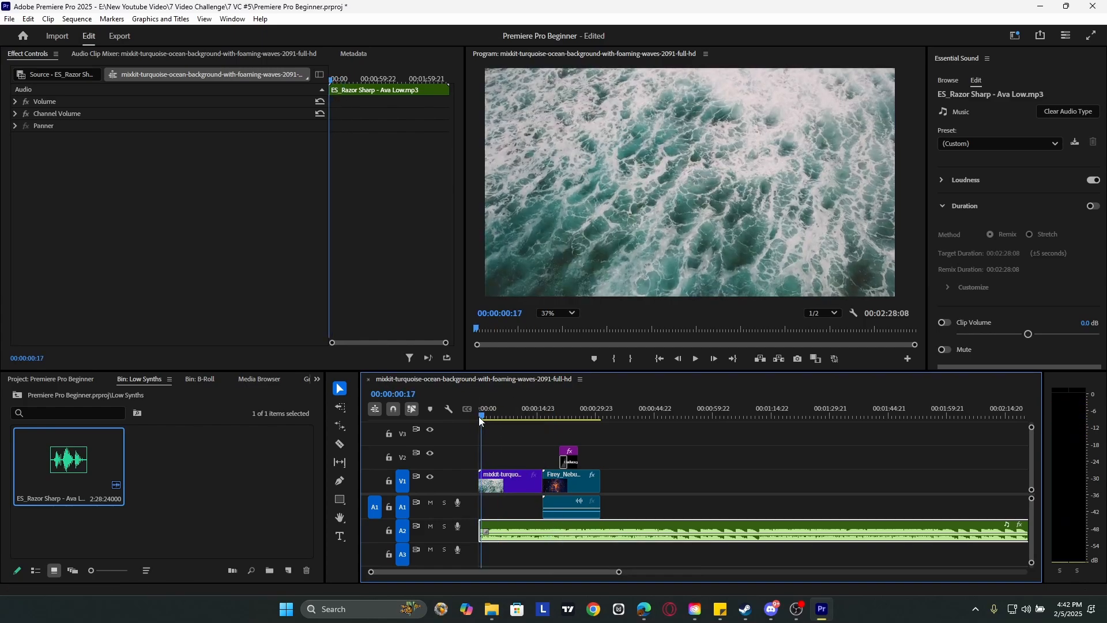
pyautogui.press('space')
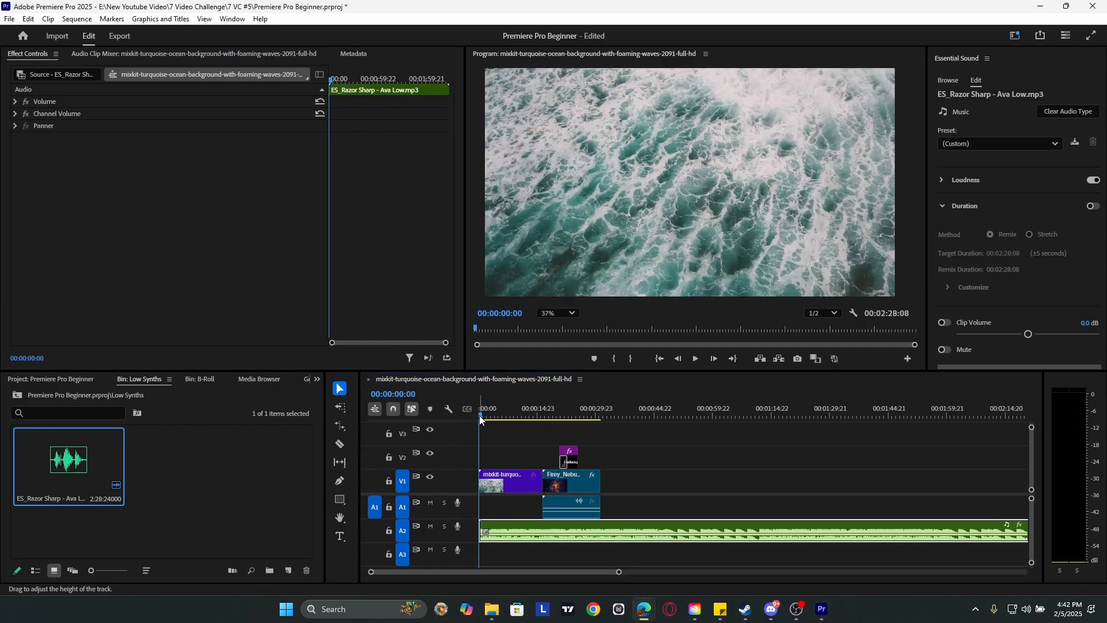
pyautogui.moveTo(479, 415)
pyautogui.mouseDown()
pyautogui.moveTo(489, 415)
pyautogui.moveTo(459, 413)
pyautogui.mouseUp()
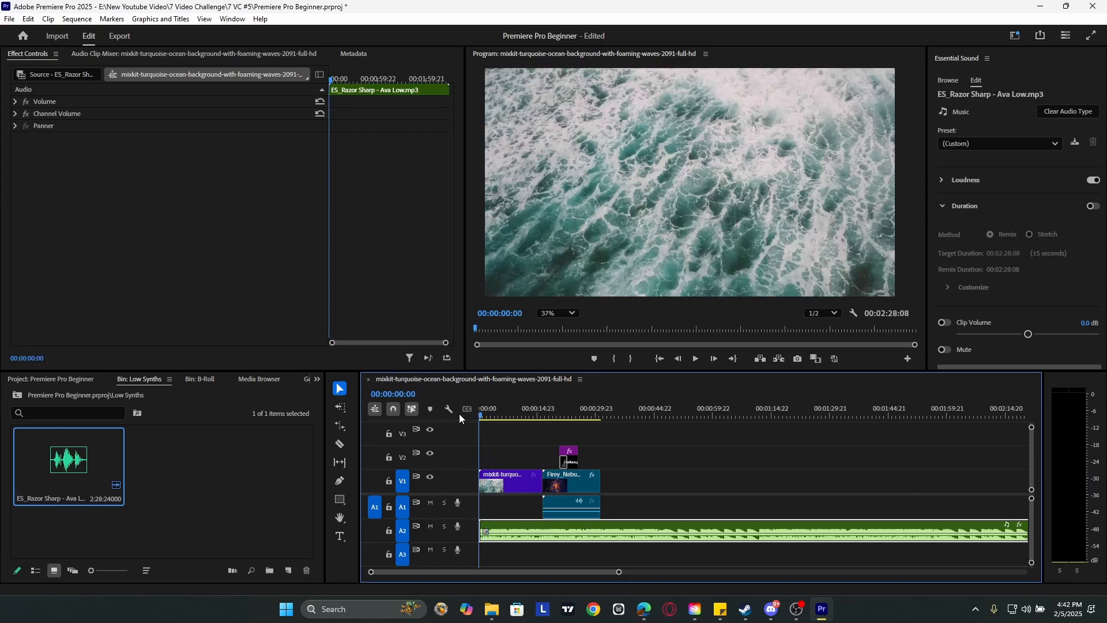
# - Try cutting the music on A2 at the nebula clip's end and deleting the remainder, and undo both edits
pyautogui.press('c')
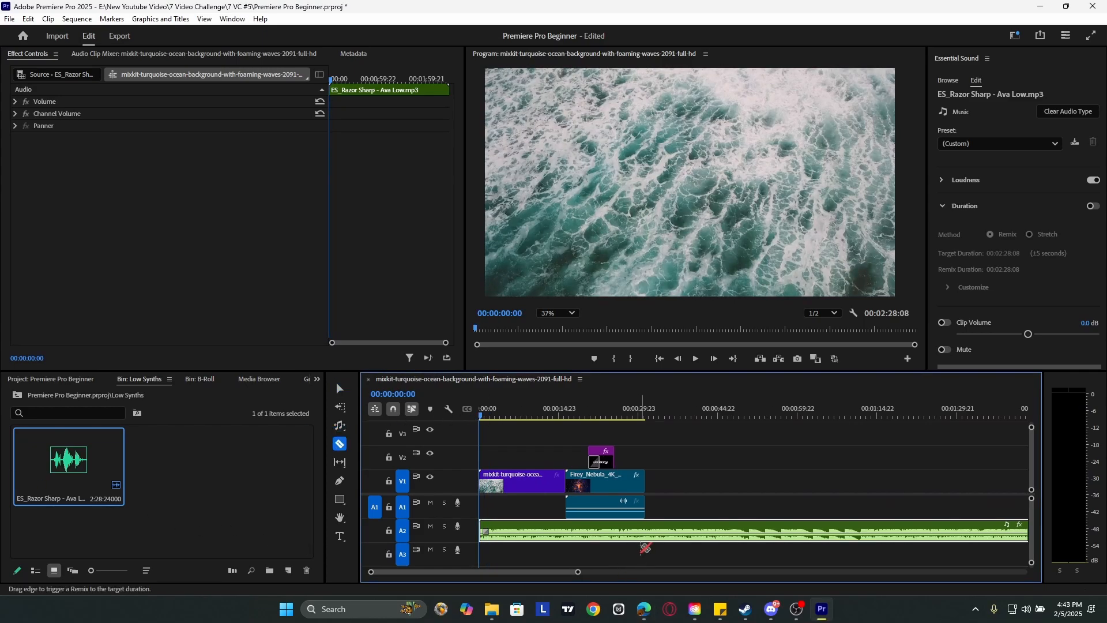
pyautogui.click(645, 532)
pyautogui.press('v')
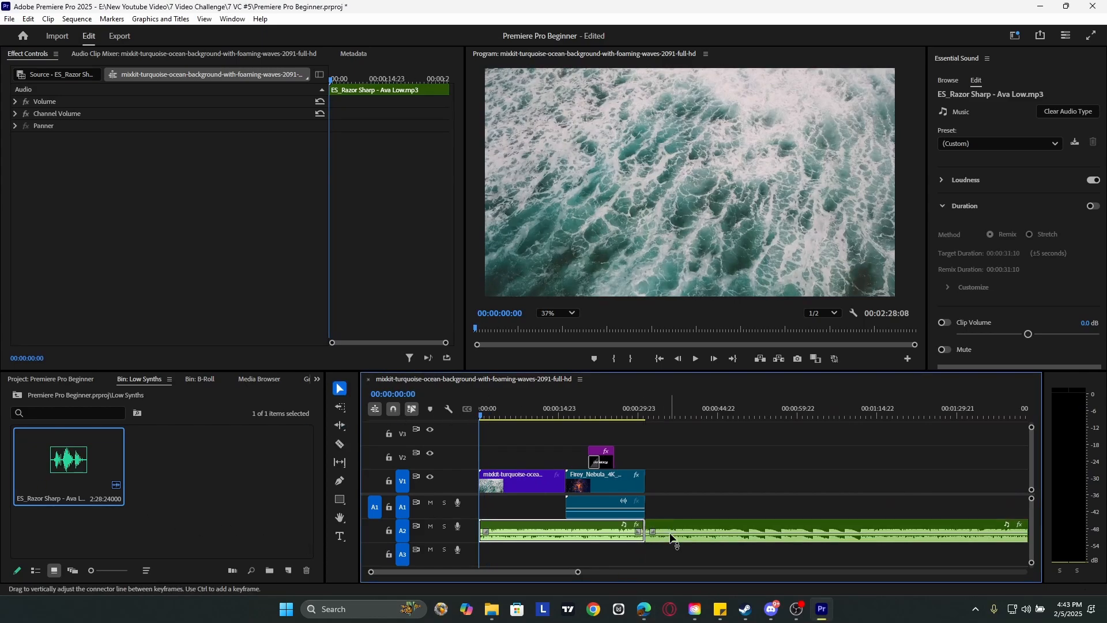
pyautogui.click(671, 536)
pyautogui.press('Delete')
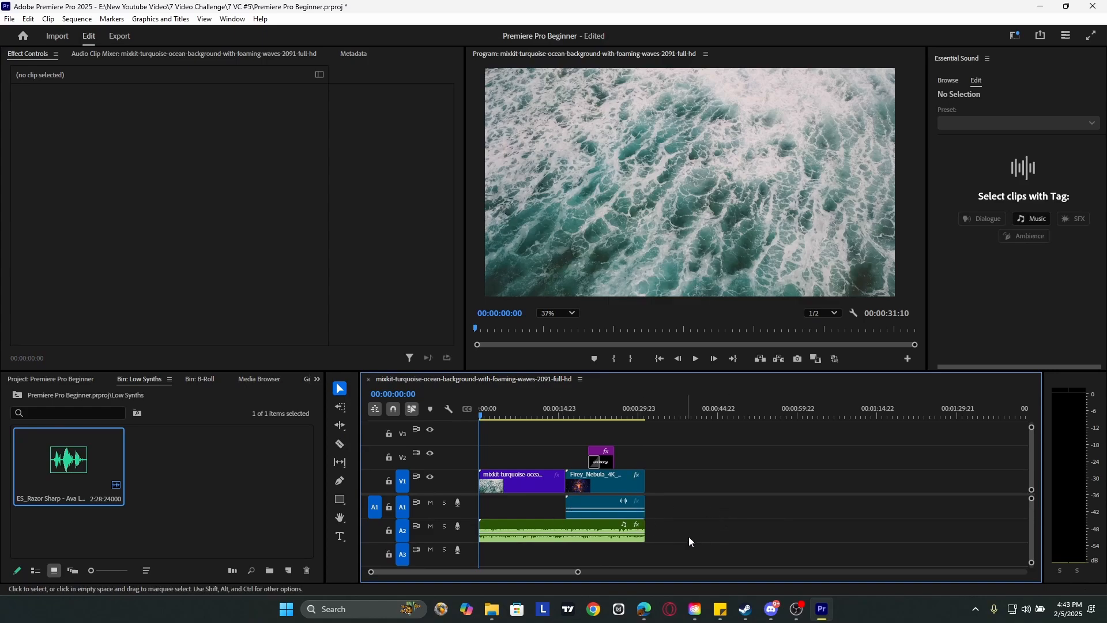
pyautogui.hotkey('ctrl', 'z')
pyautogui.hotkey('ctrl', 'z')
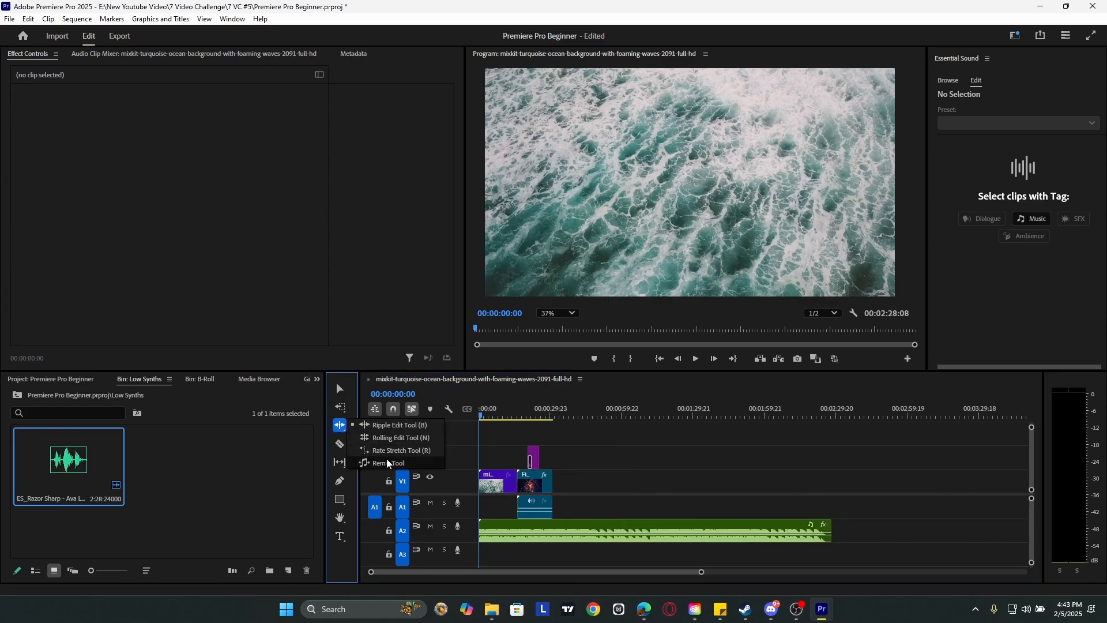
# - Shorten the music clip on A2 with the Remix tool to a target duration of 00:00:31:10, matching the nebula clip's end
pyautogui.click(388, 463)
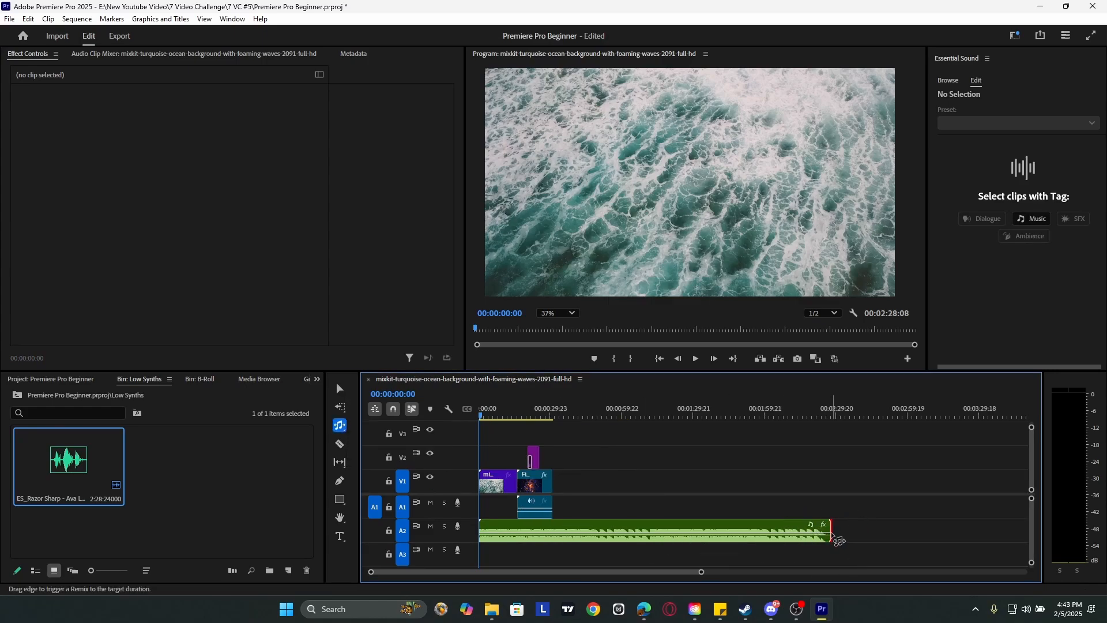
pyautogui.moveTo(833, 537); pyautogui.dragTo(556, 531)
pyautogui.moveTo(699, 572); pyautogui.dragTo(599, 571)
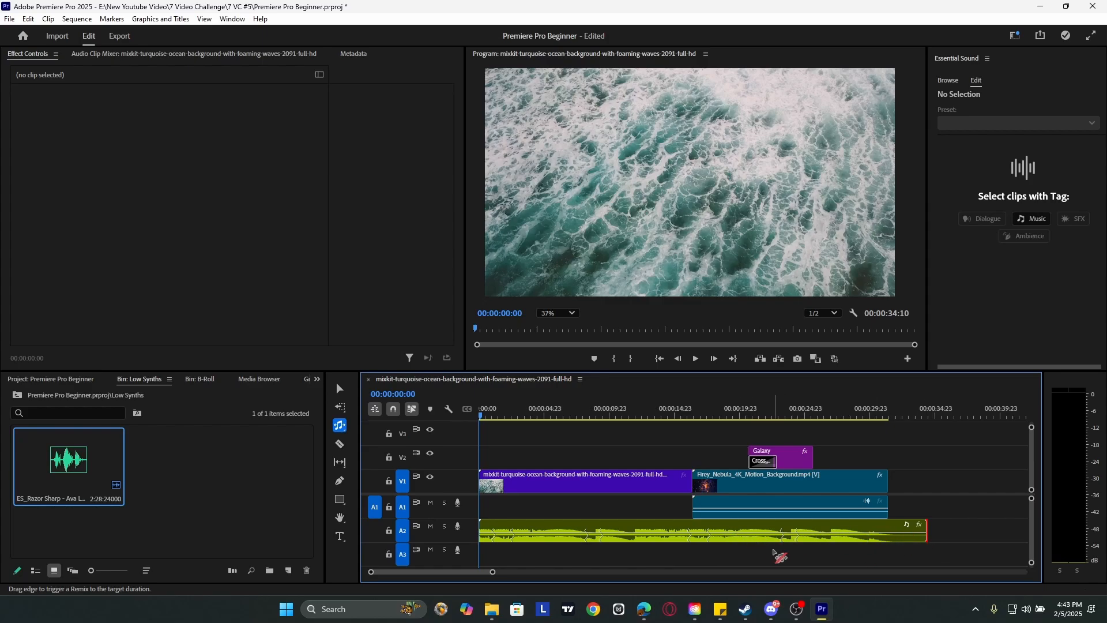
pyautogui.rightClick(666, 527)
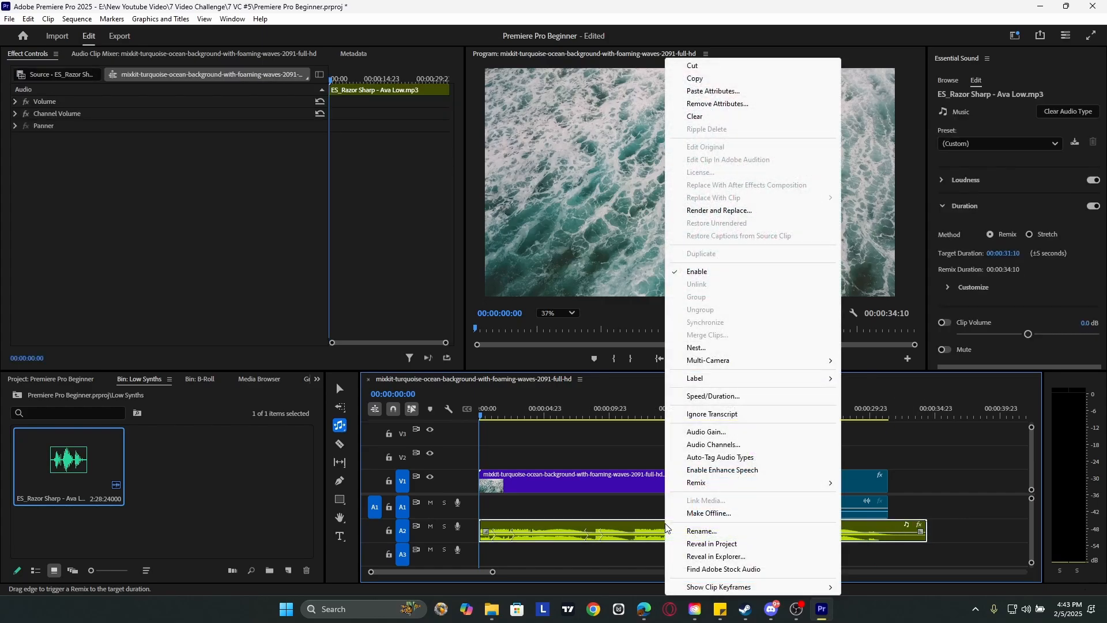
pyautogui.click(706, 431)
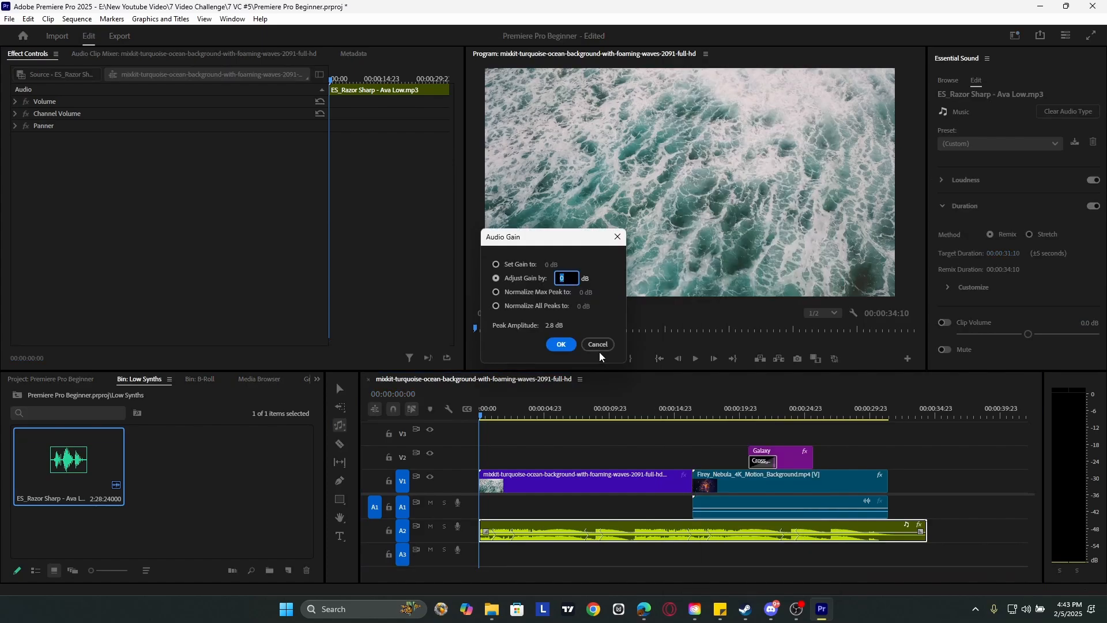
pyautogui.click(598, 345)
# - Adjust the audio gain of the music clip on A2 by -15 dB
pyautogui.rightClick(764, 531)
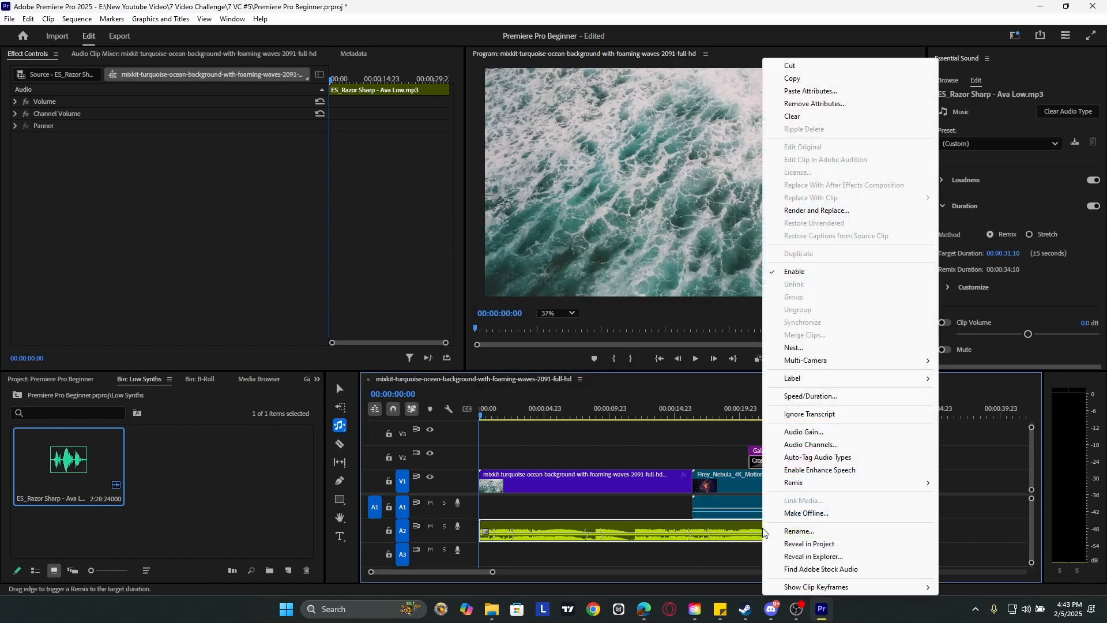
pyautogui.click(804, 432)
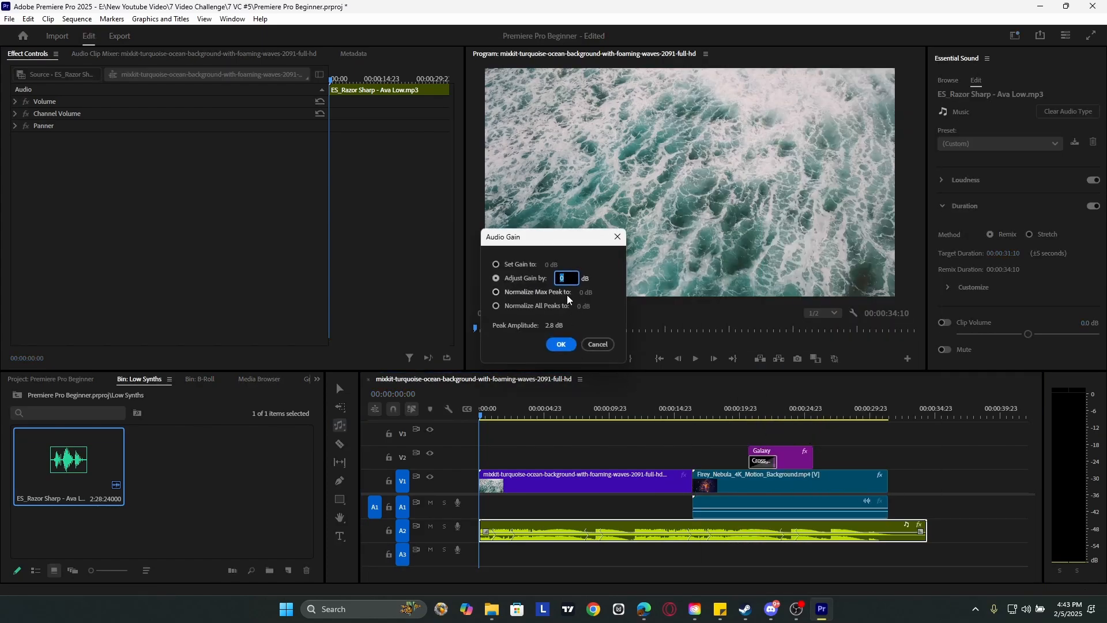
pyautogui.write('-15')
pyautogui.press('Return')
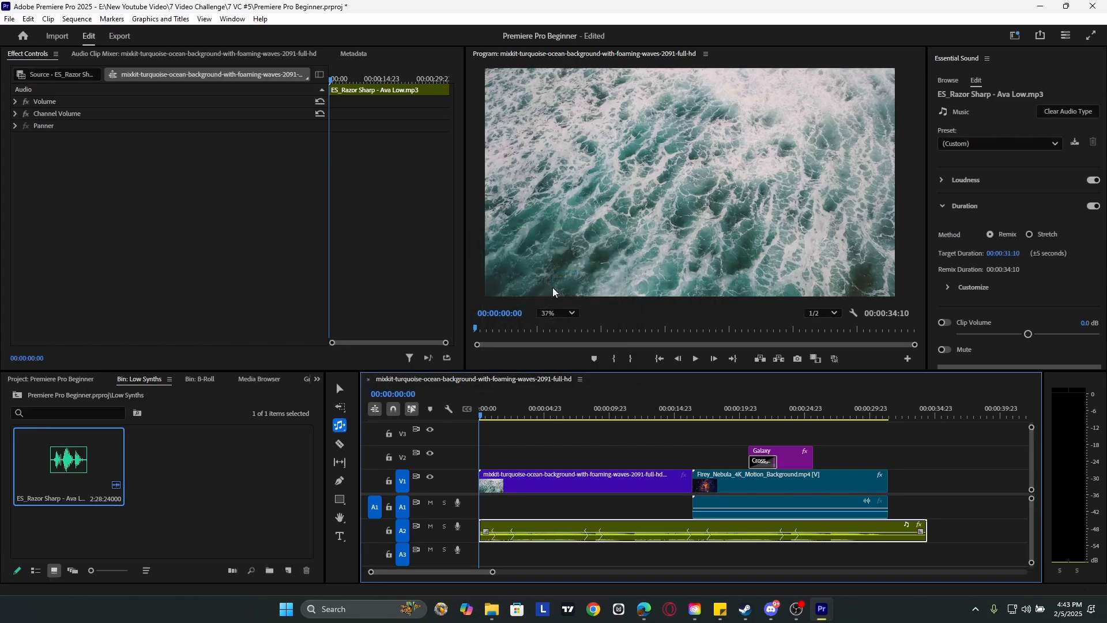